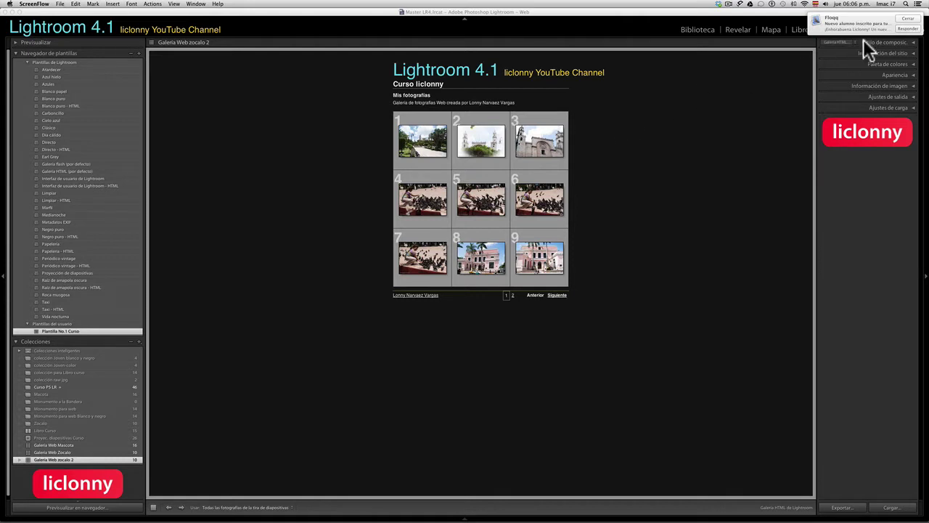
Dismiss the Floqq notification banners covering the zocalo 2 web gallery preview.
click(908, 19)
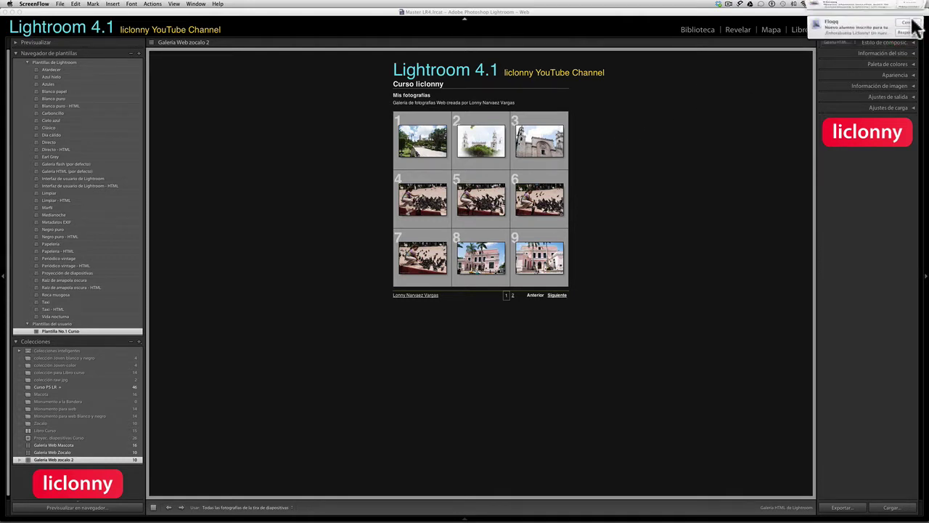
click(913, 21)
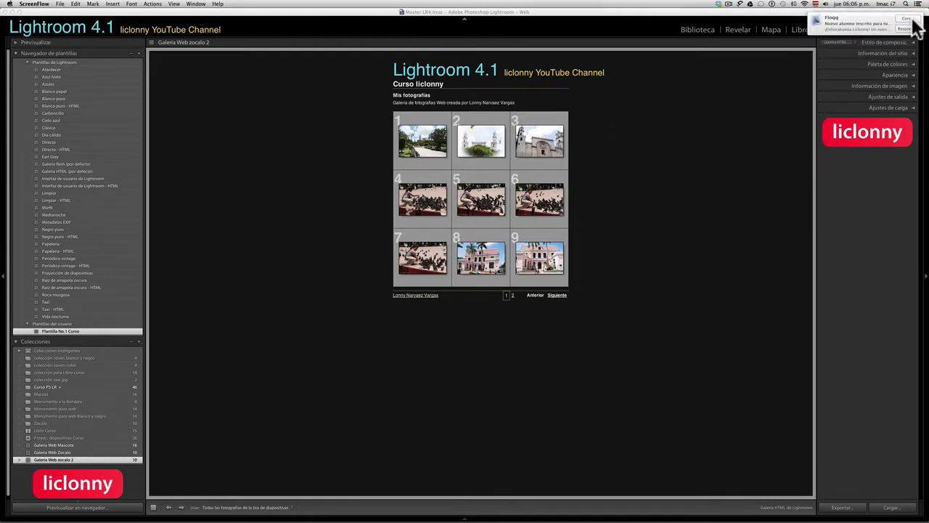
click(913, 21)
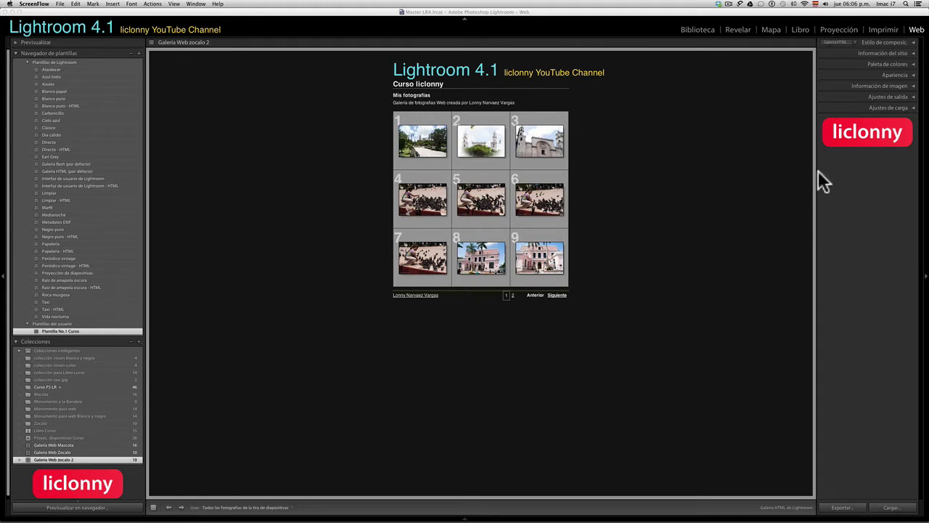
Expand the Información de imagen panel to show the Título and Pie de ilustración options.
click(912, 86)
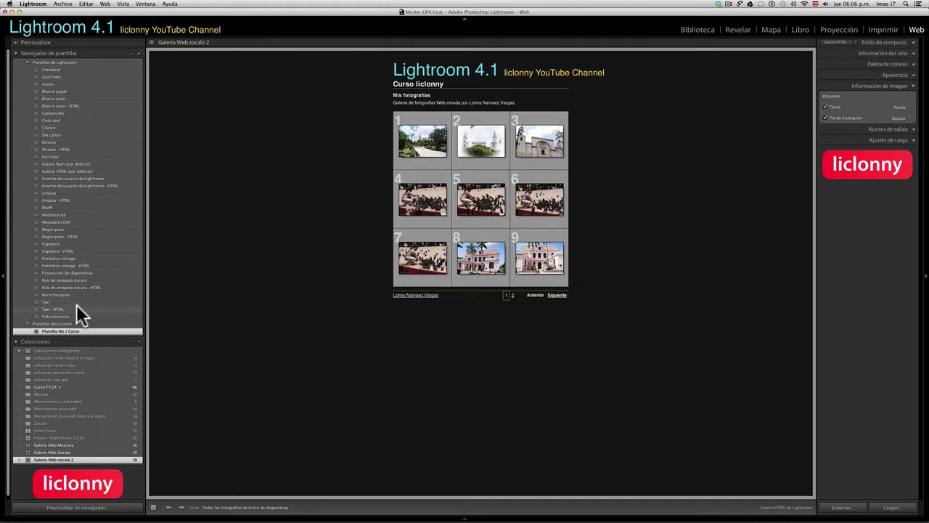
scroll(87, 428, down, 1)
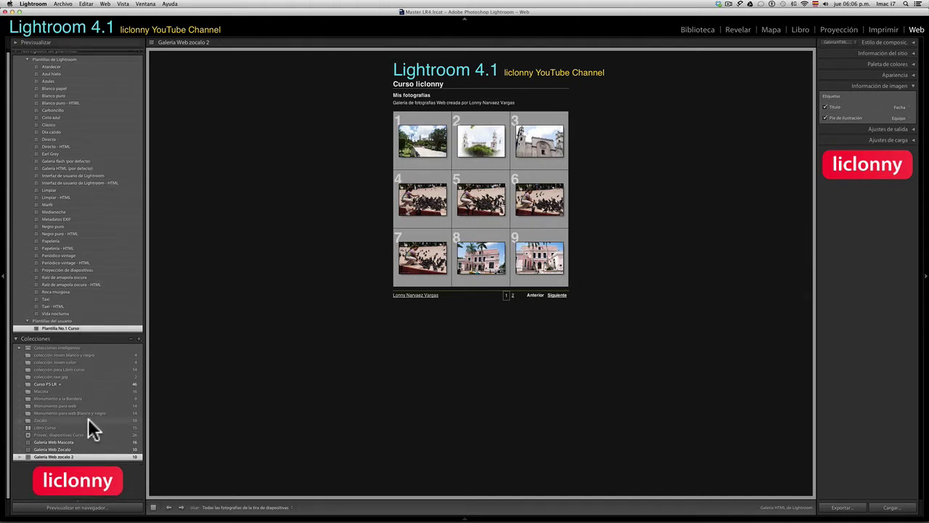
Open the Galeria Web Mascota gallery, page through its dog photos, and expand Apariencia.
click(96, 440)
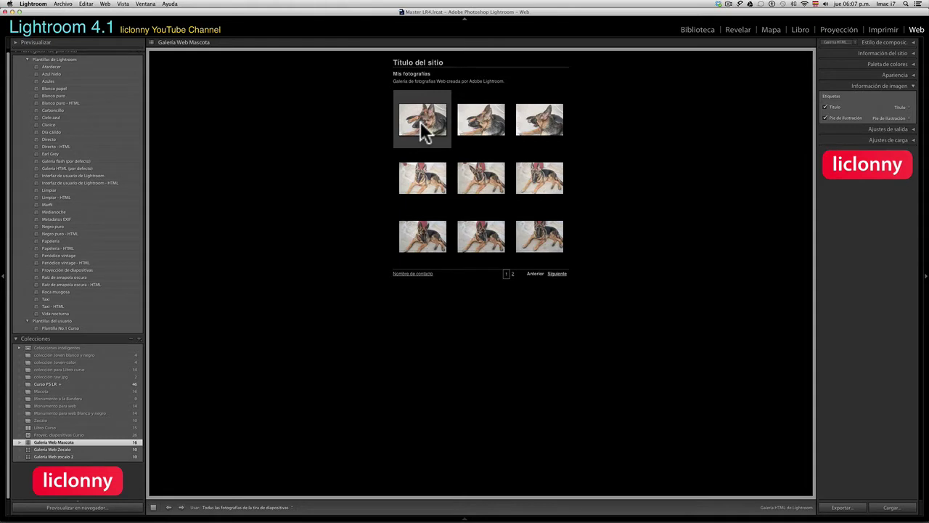
click(431, 122)
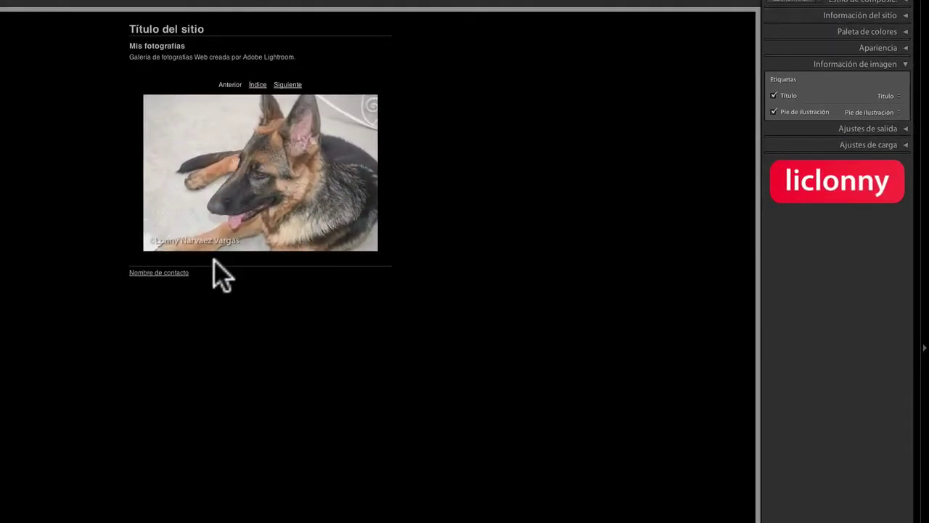
click(287, 84)
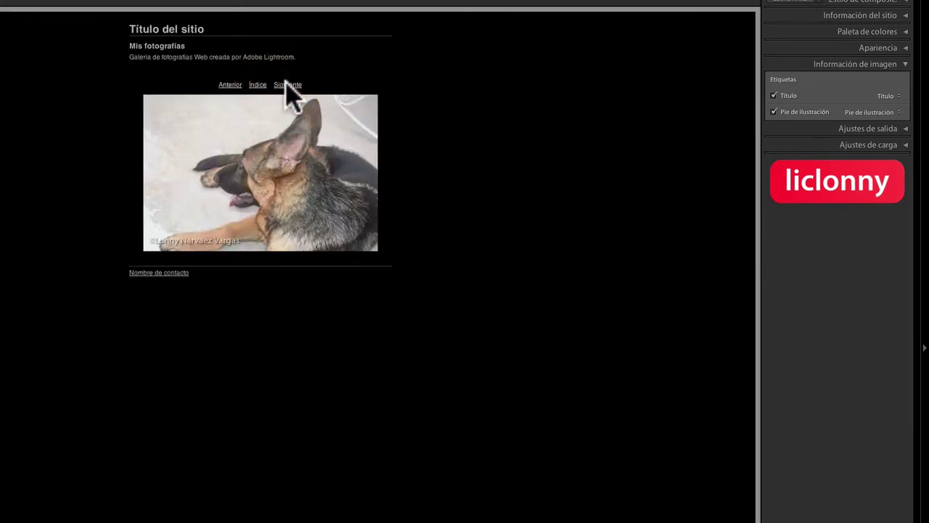
click(287, 84)
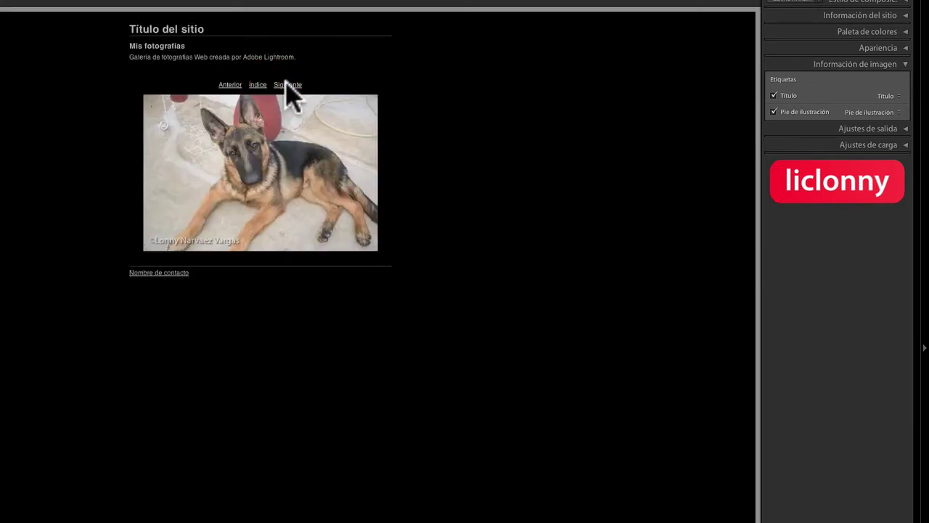
click(287, 84)
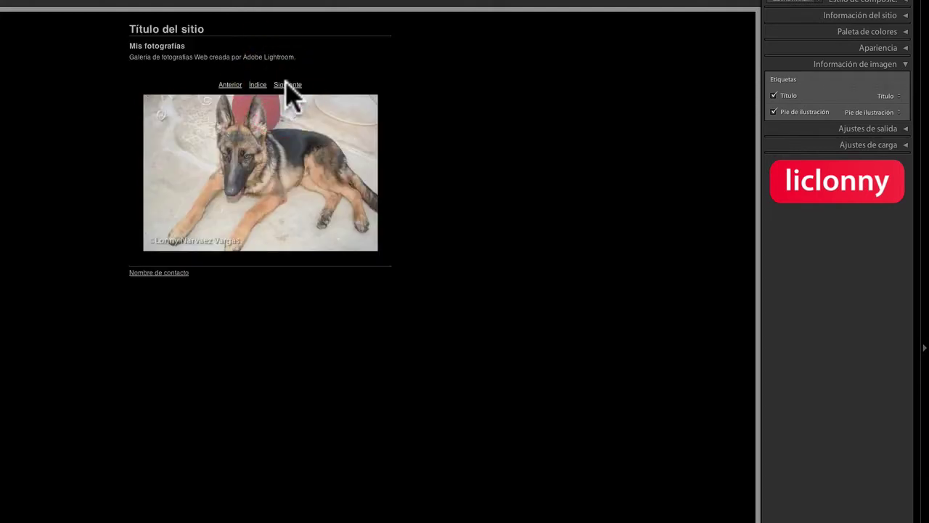
click(287, 84)
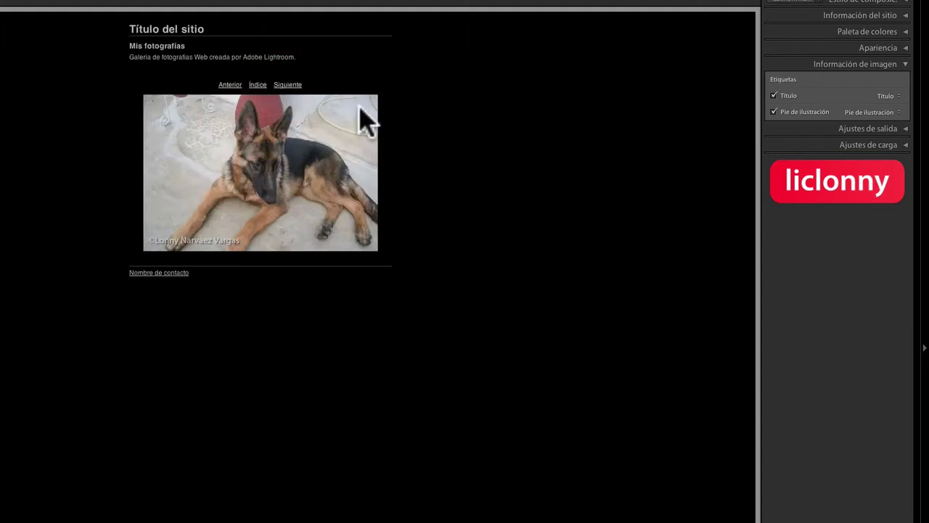
click(906, 48)
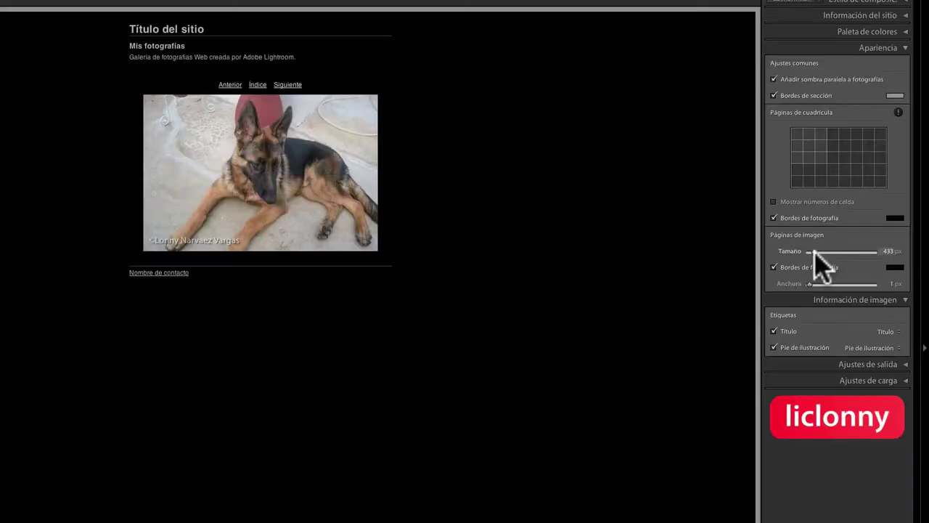
Enlarge the image-page photos and reopen the first second-row photo from the index.
drag(814, 251, 841, 256)
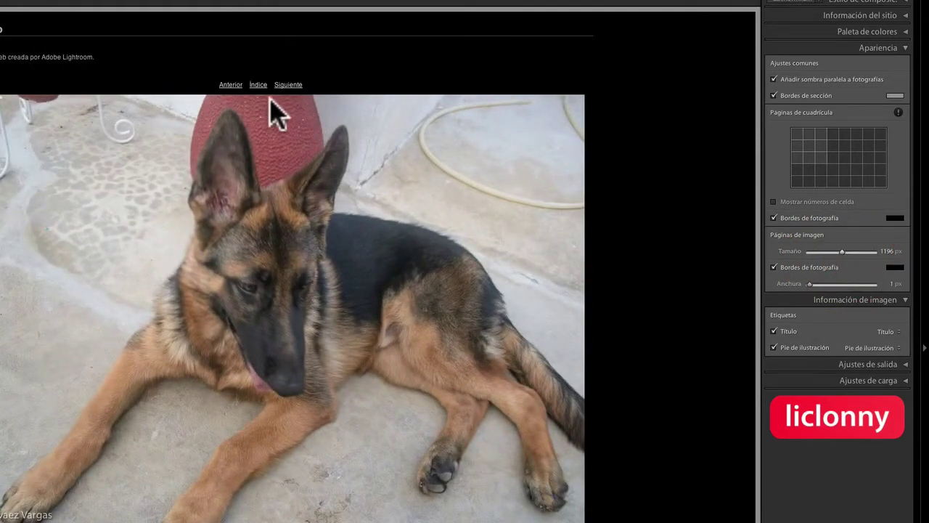
click(258, 86)
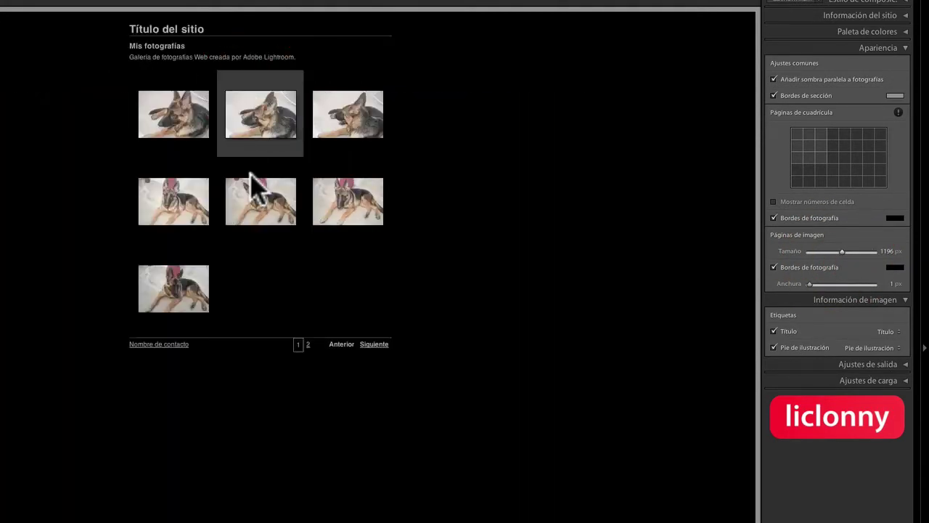
click(186, 216)
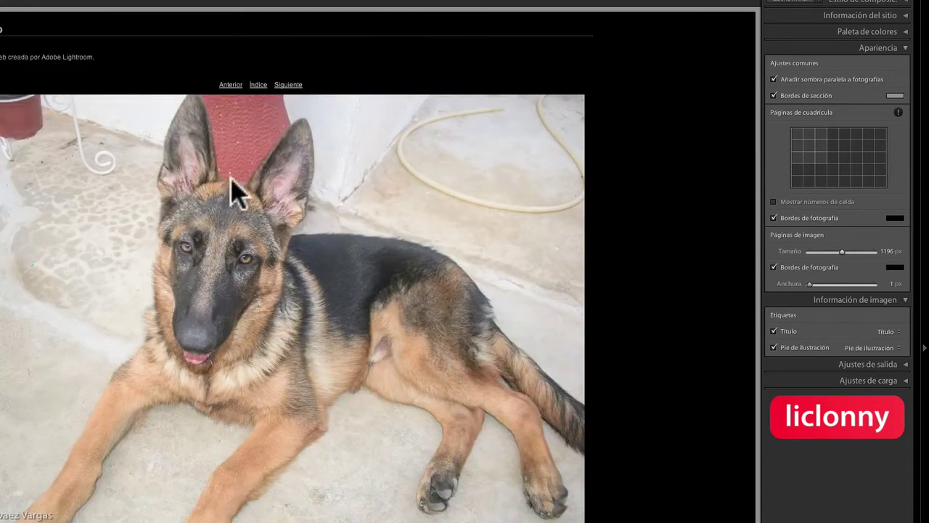
Page through the dog photos and raise the image page size to 1484 px.
click(291, 85)
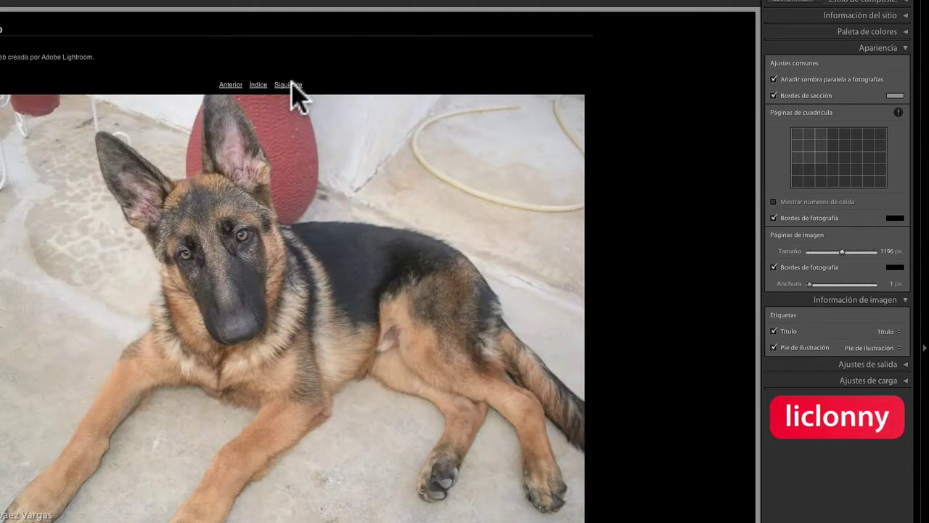
click(291, 85)
click(291, 86)
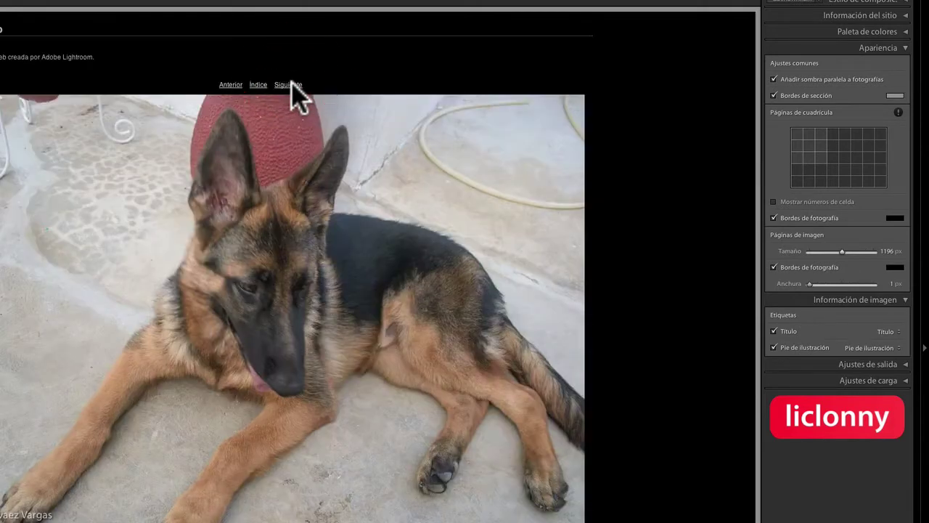
click(291, 85)
click(291, 86)
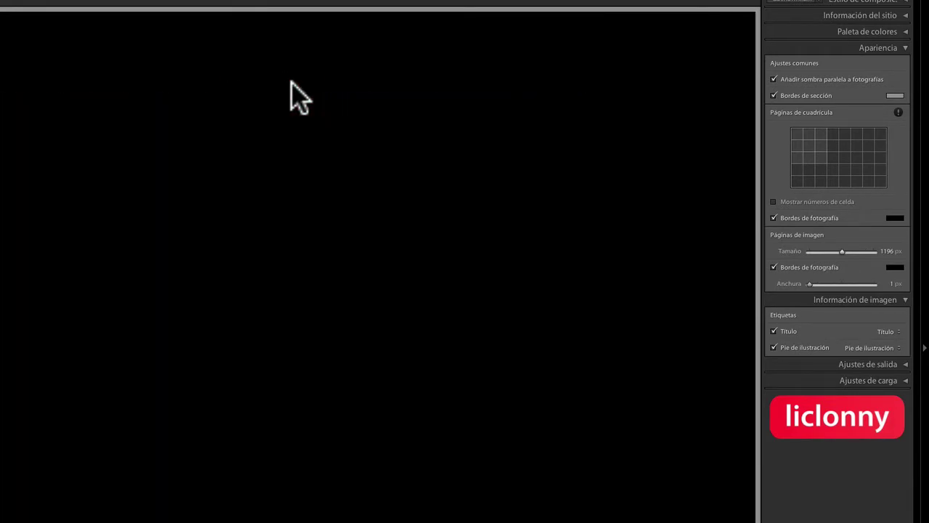
click(291, 85)
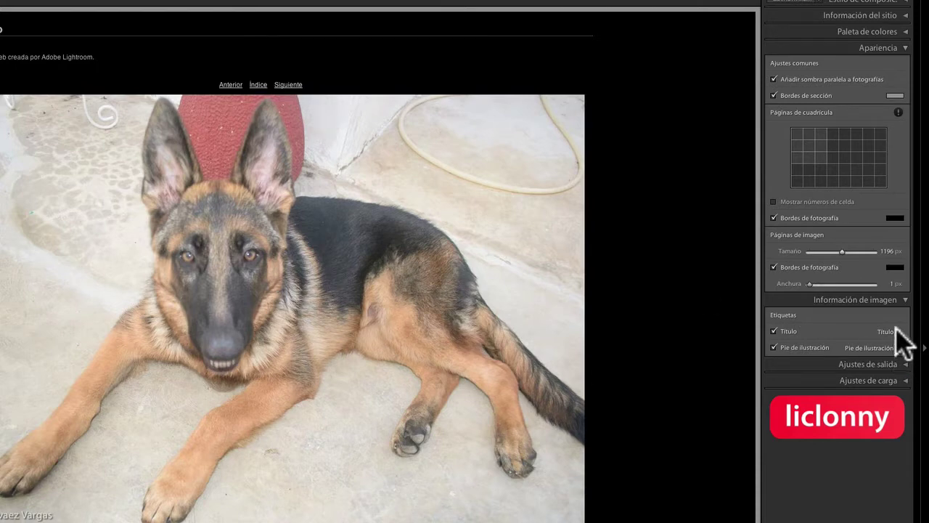
mouse_move(842, 251)
mouse_down()
mouse_move(859, 251)
mouse_move(851, 254)
mouse_up()
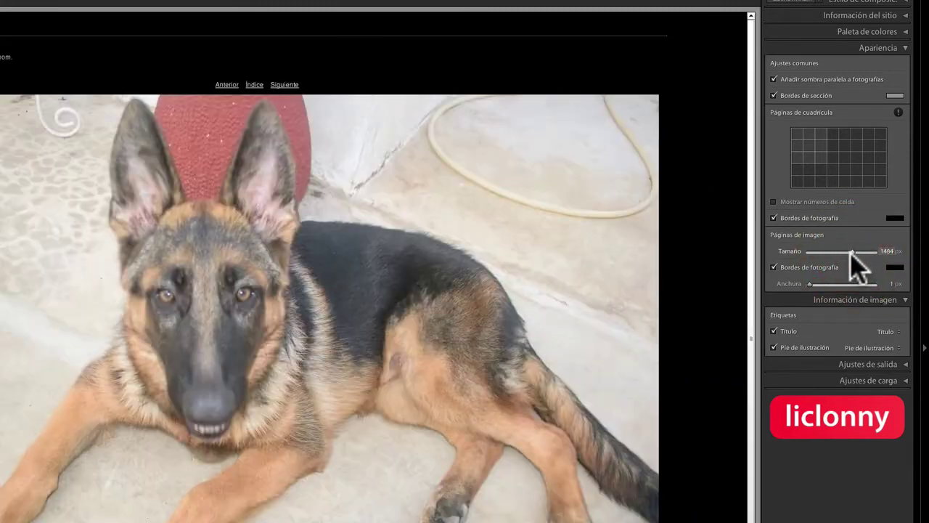
Open photo 2 from the first index page and set the image page size to 1378 px.
click(251, 84)
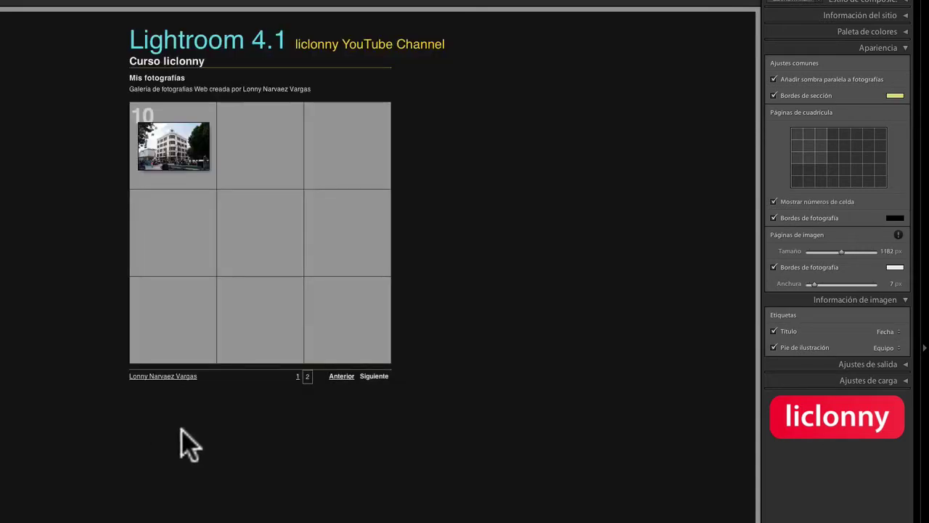
click(297, 376)
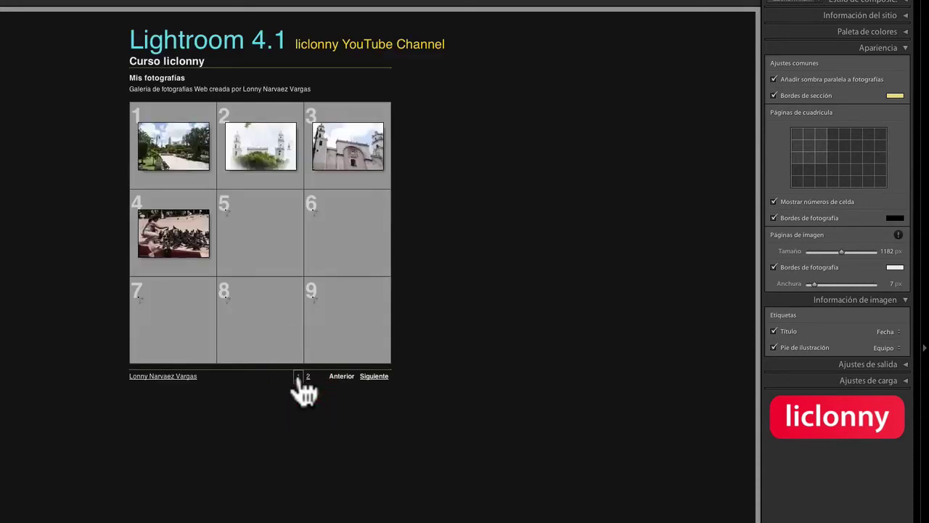
click(273, 166)
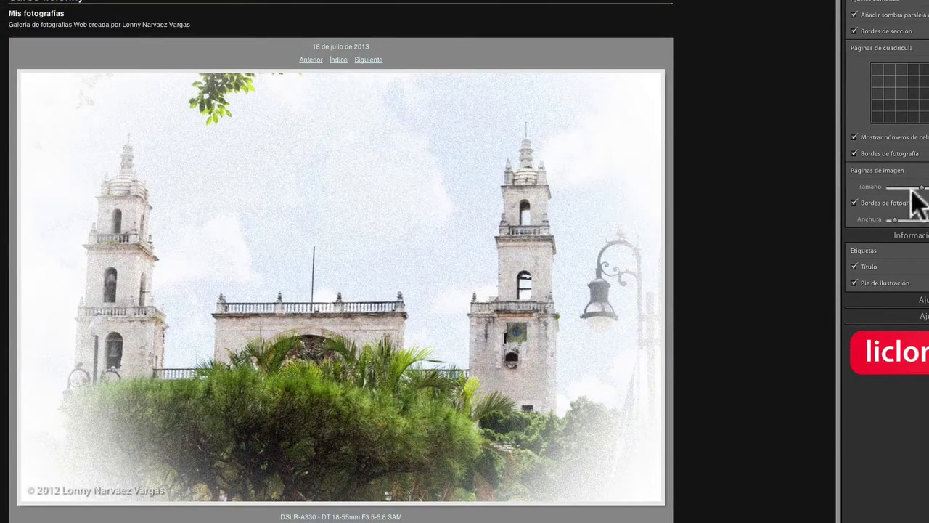
drag(921, 190, 926, 190)
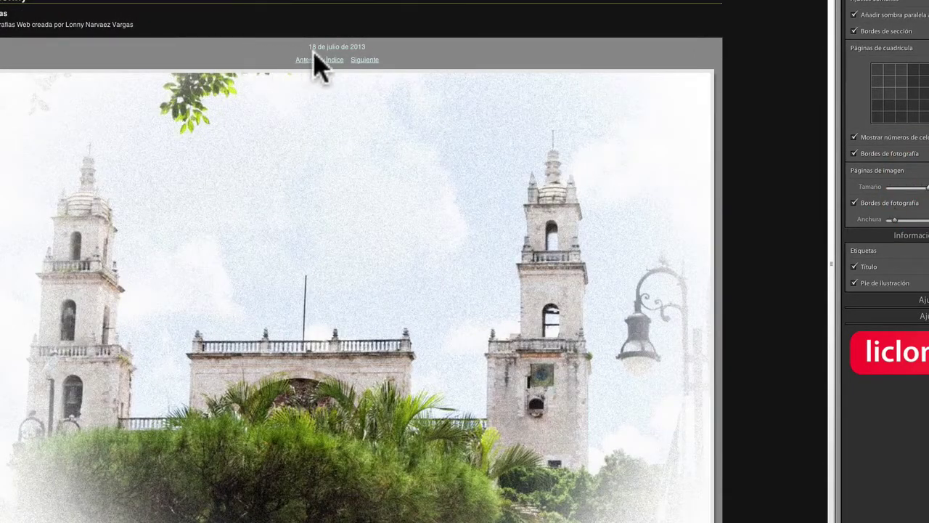
Advance through the gallery photos and widen the photo border to 30 px.
click(365, 60)
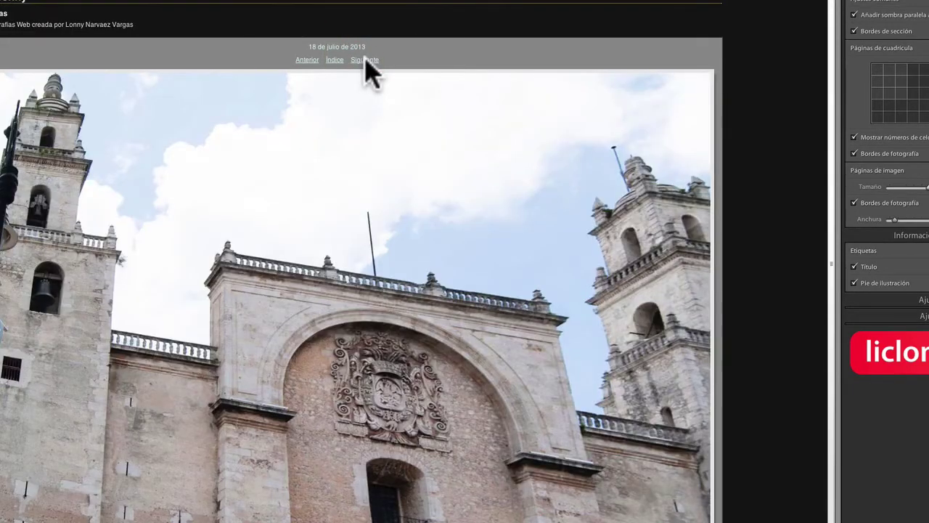
click(365, 60)
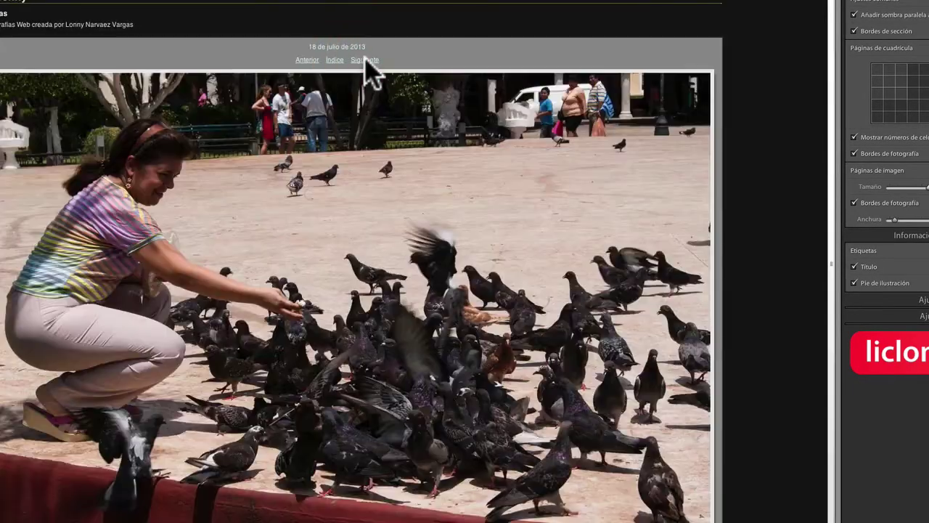
click(365, 60)
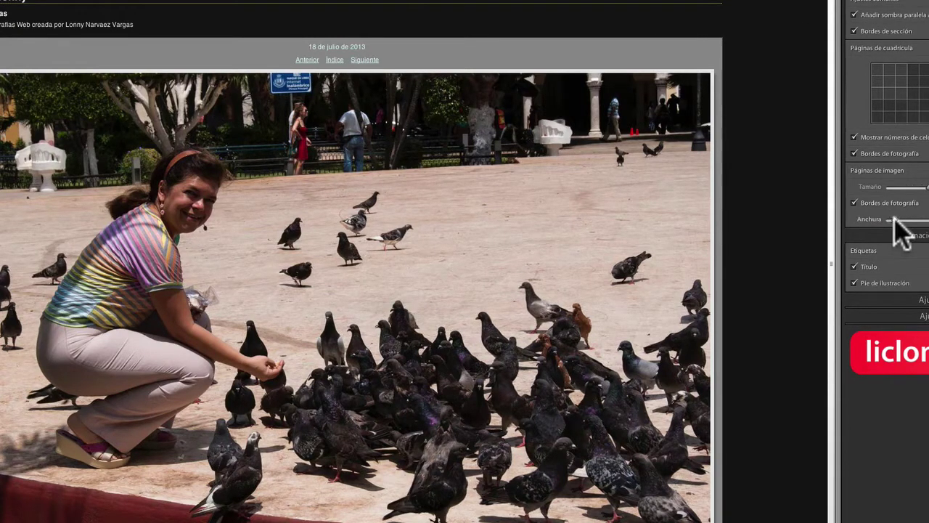
drag(895, 219, 912, 220)
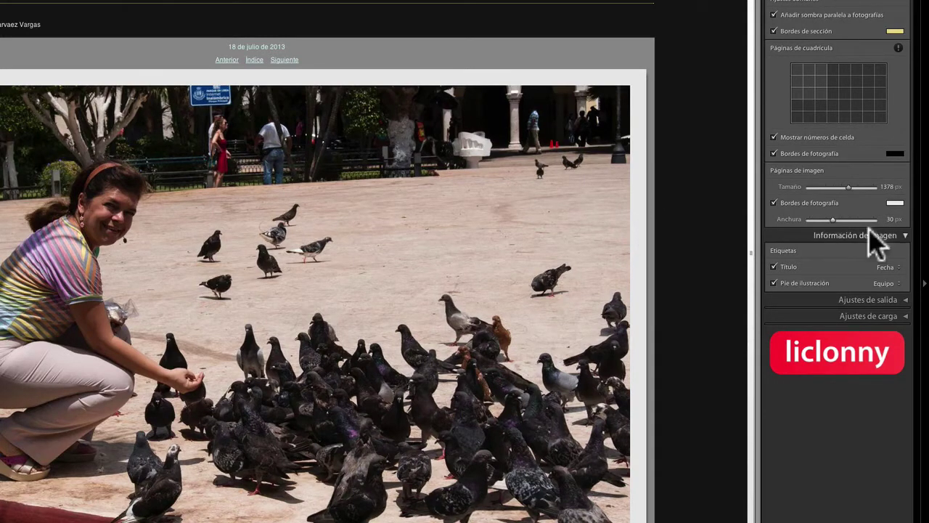
Try pink and red photo border colours while thinning the border to 11 px.
click(895, 203)
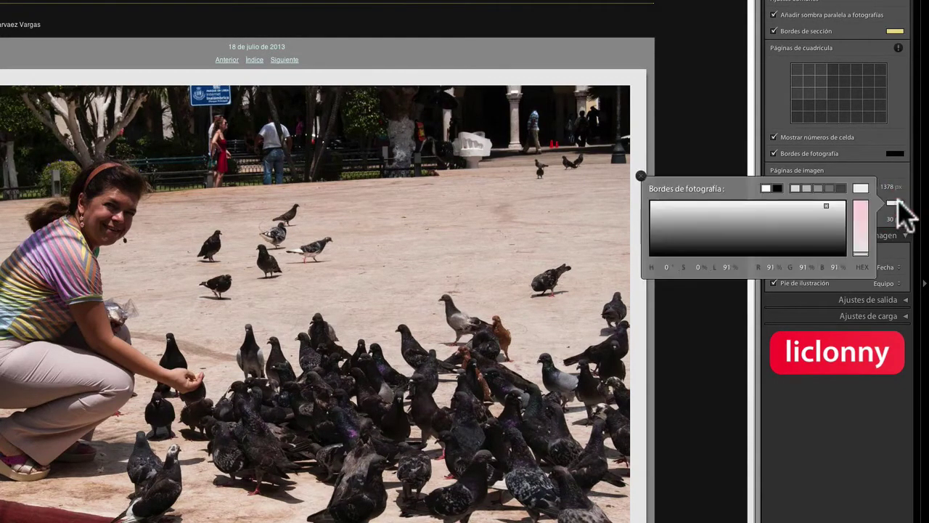
click(860, 209)
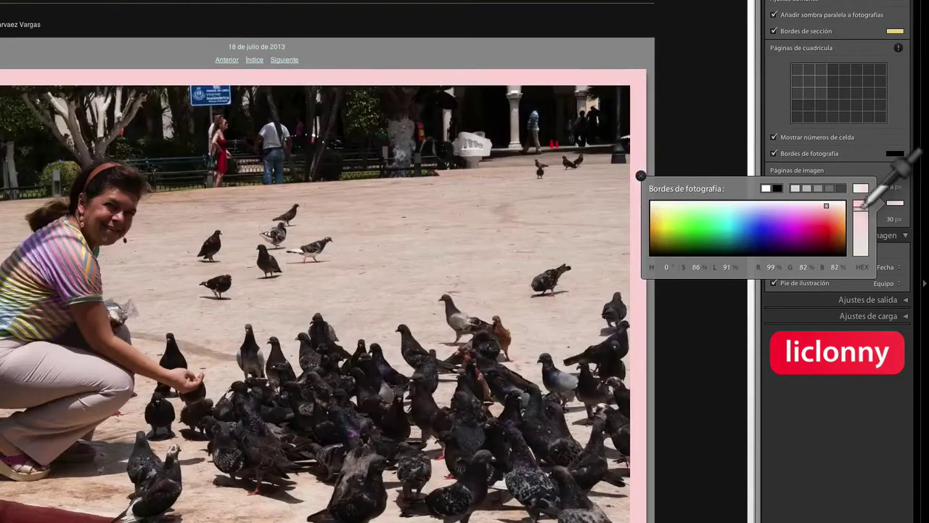
click(643, 178)
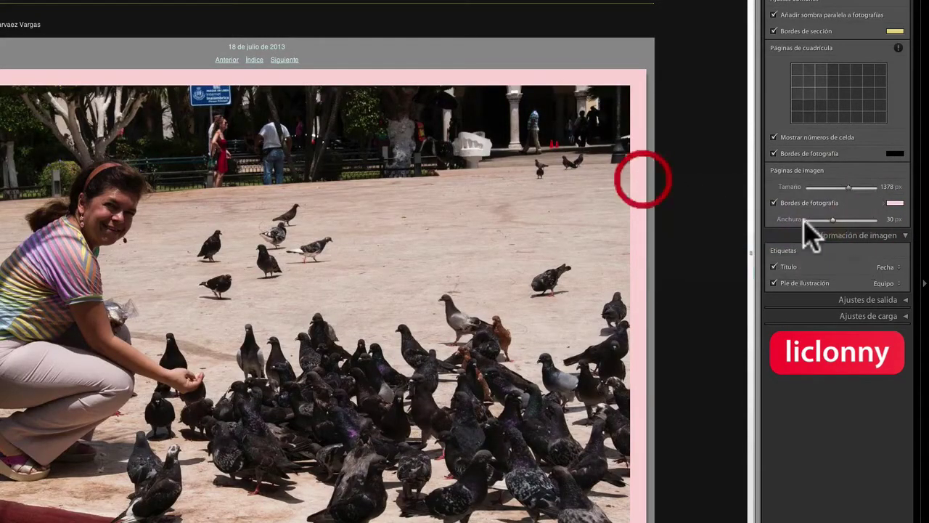
drag(836, 219, 819, 219)
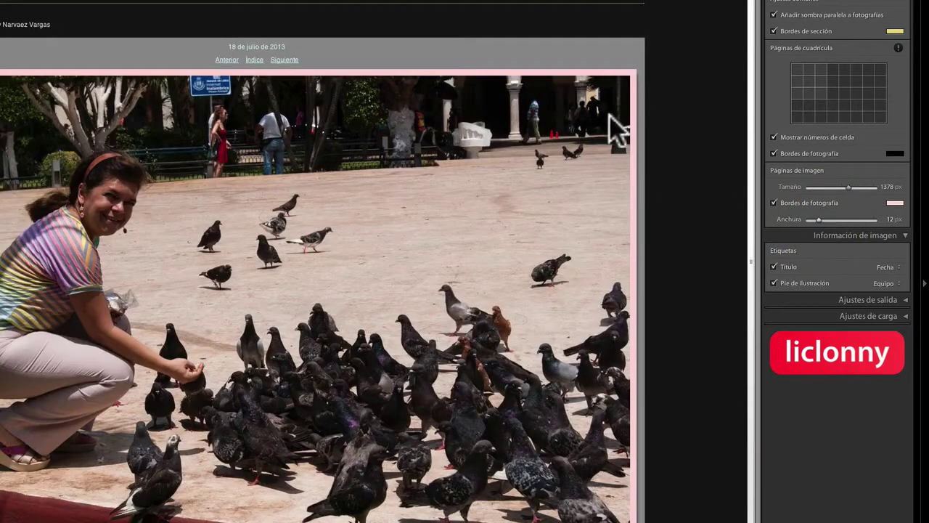
click(895, 203)
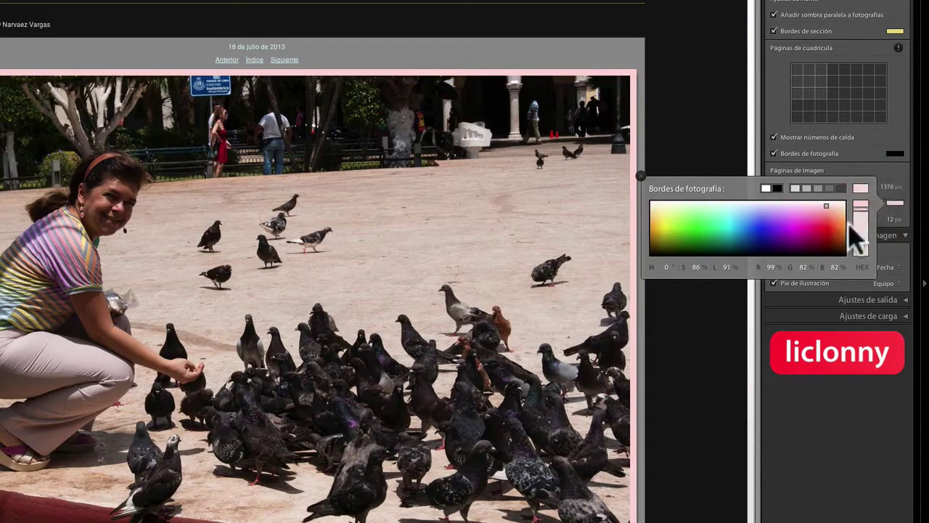
click(832, 233)
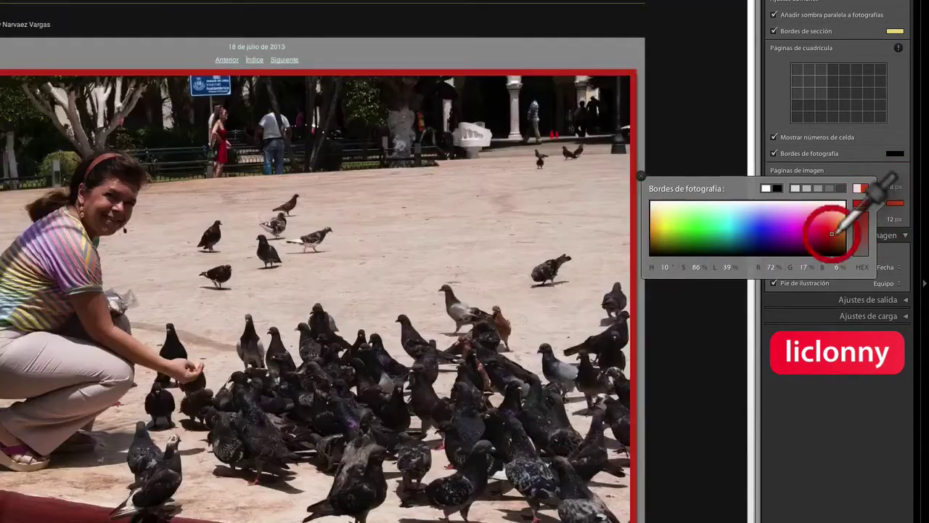
click(642, 179)
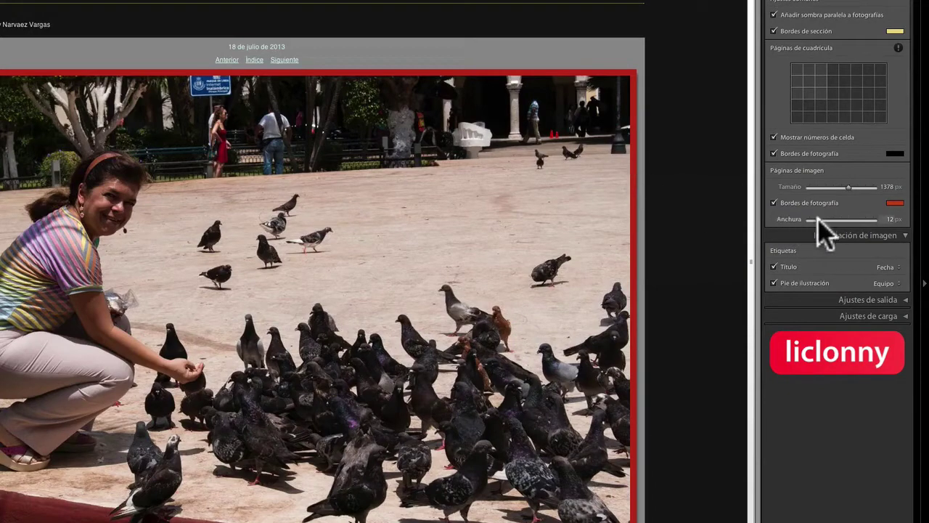
mouse_move(818, 220)
mouse_down()
mouse_move(857, 220)
mouse_move(819, 219)
mouse_up()
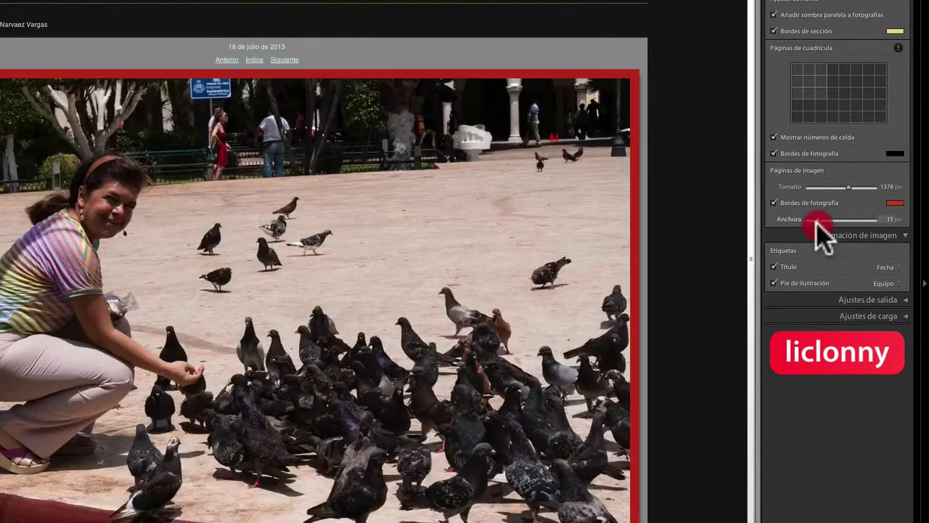
click(816, 222)
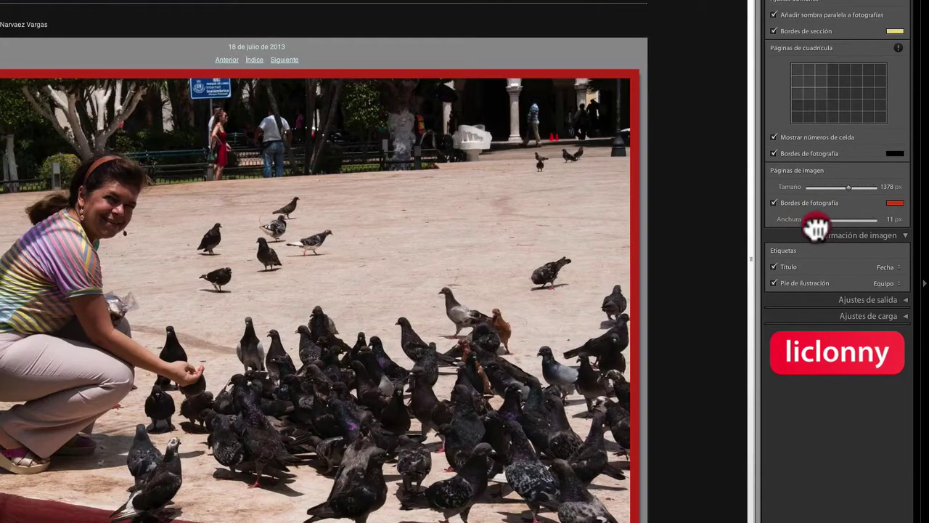
Make the photo border near-white, return to the index, and collapse Información de imagen.
click(895, 203)
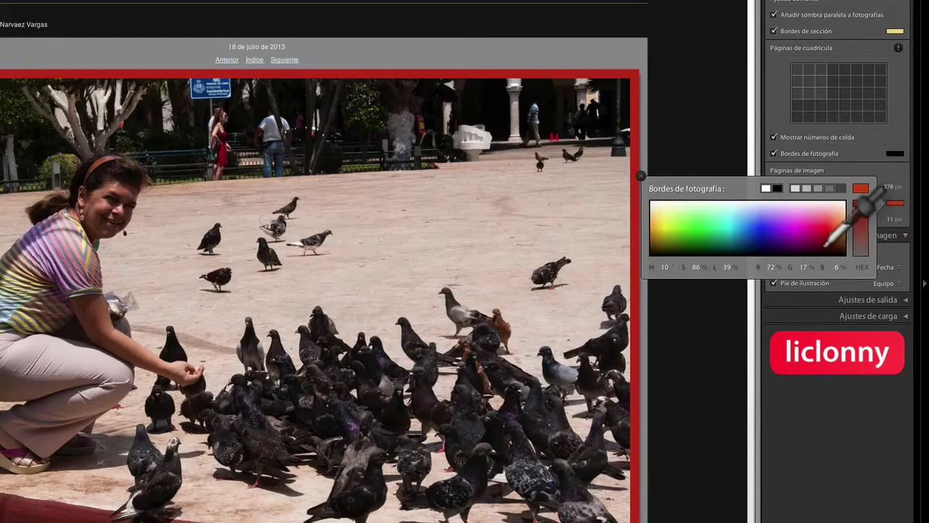
click(817, 250)
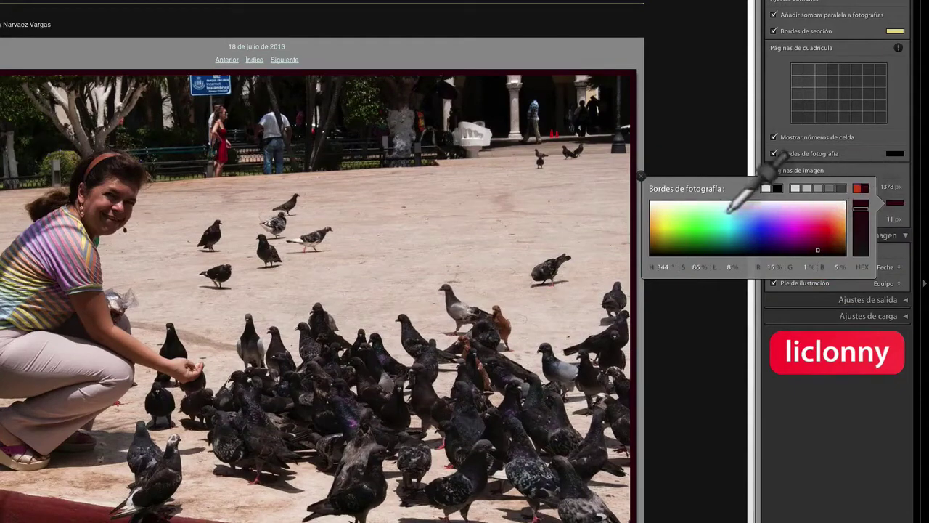
click(666, 204)
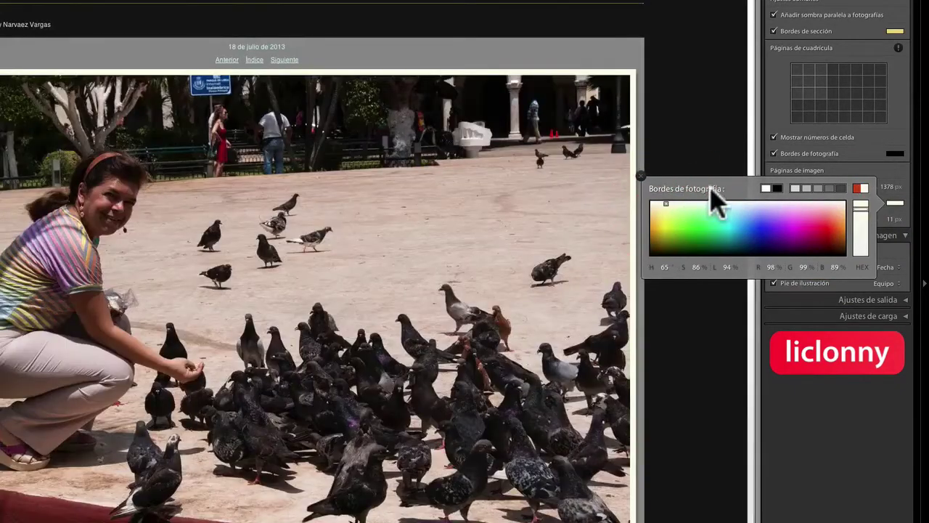
click(643, 179)
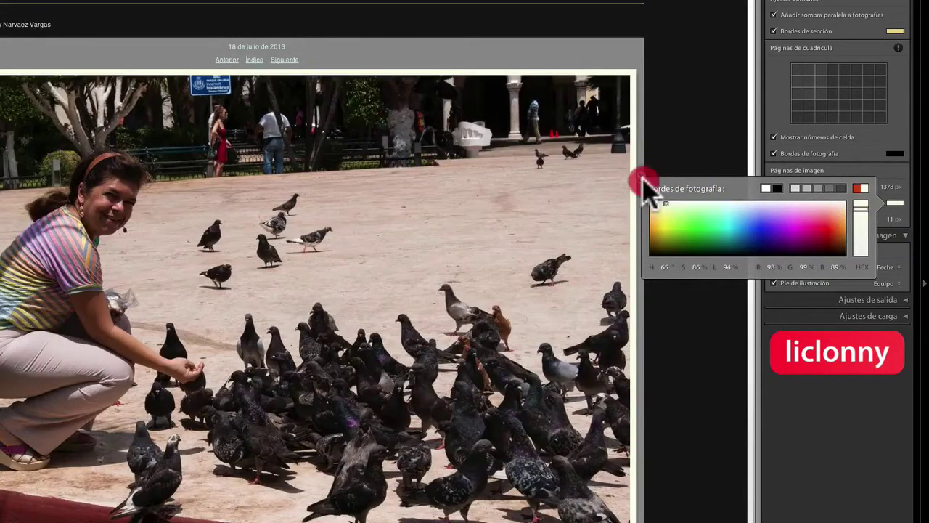
click(254, 61)
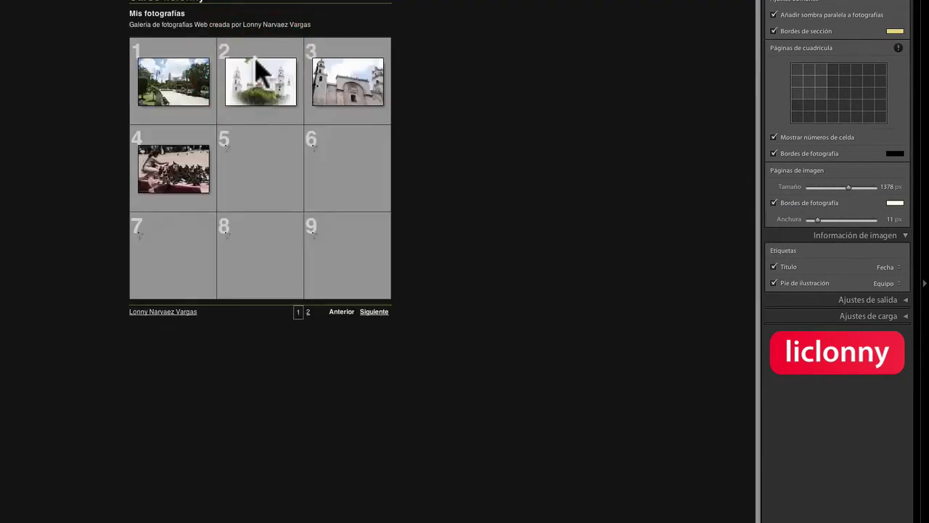
click(904, 234)
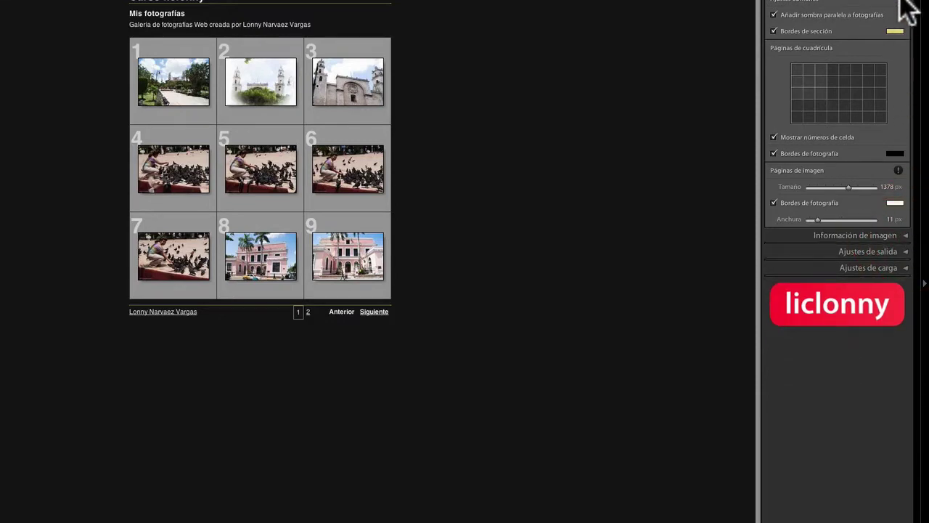
Show Ajustes de salida, open photo 6, and set the large-image quality to 75.
click(906, 3)
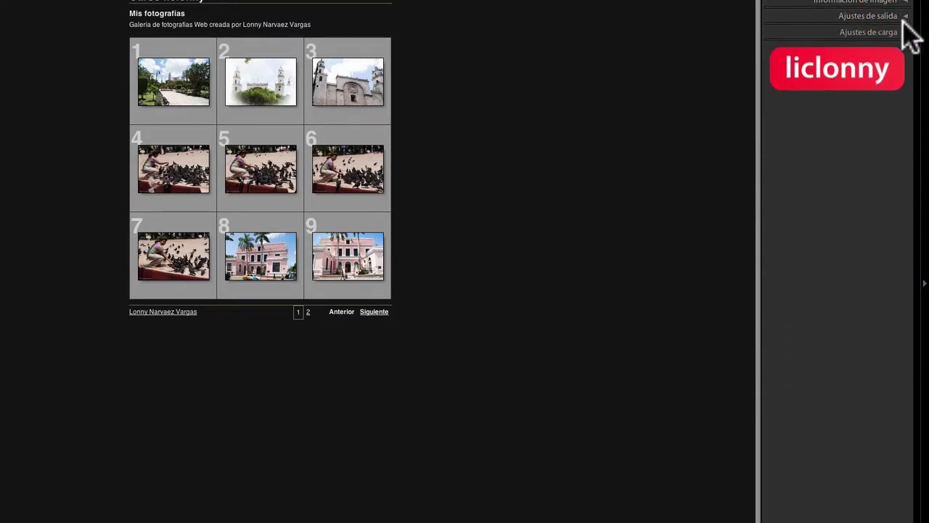
click(905, 14)
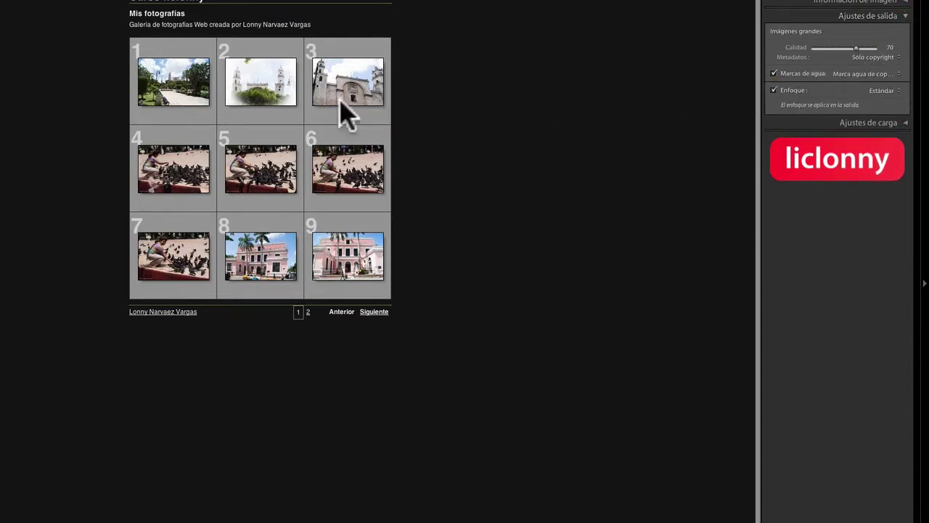
click(336, 178)
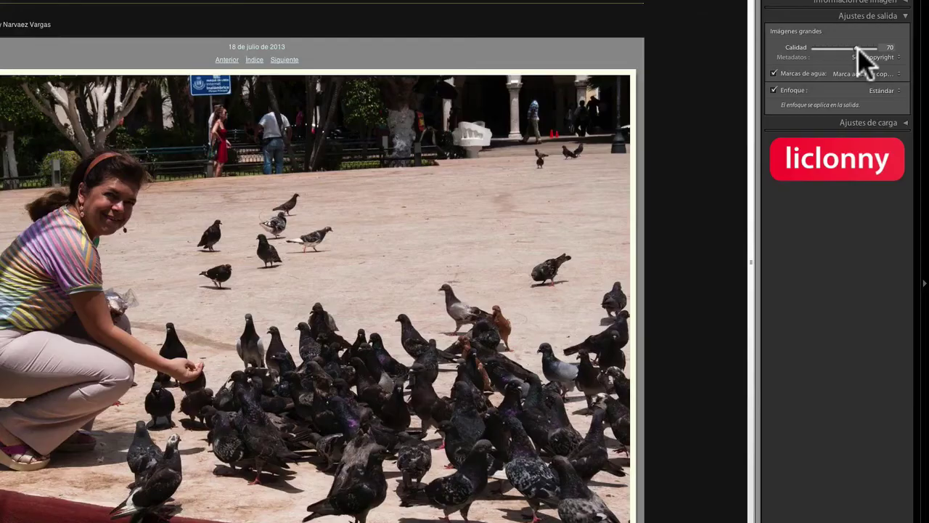
drag(857, 48, 805, 49)
drag(816, 48, 857, 48)
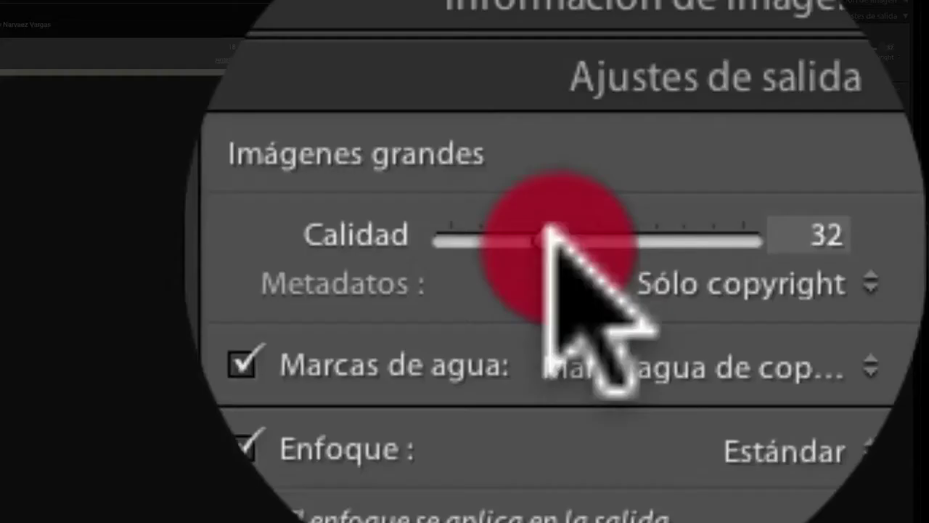
drag(555, 222, 578, 233)
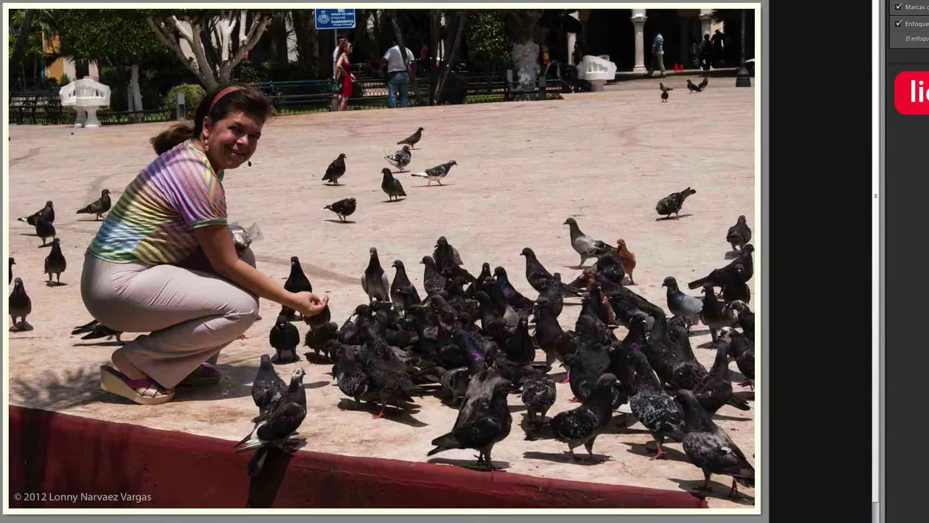
Toggle the watermark, apply the cfe agua preset, and page through the photos.
click(899, 7)
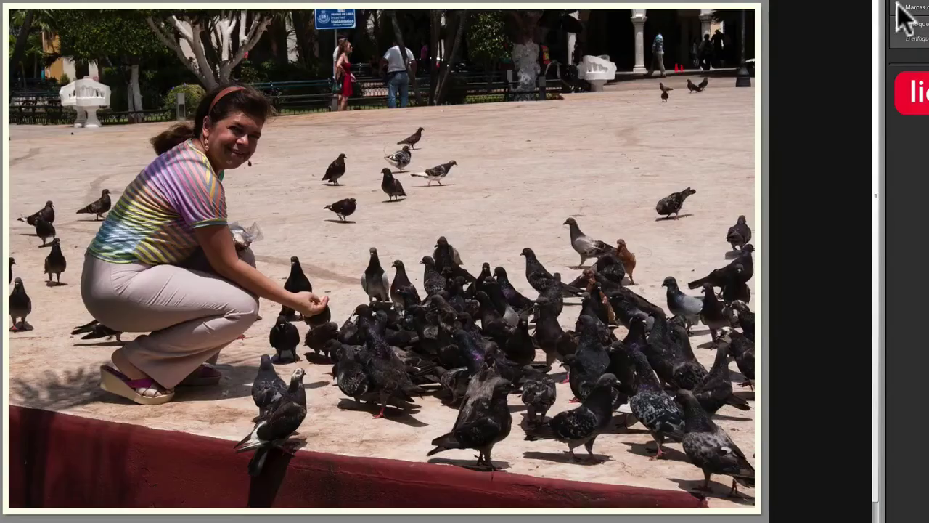
click(898, 6)
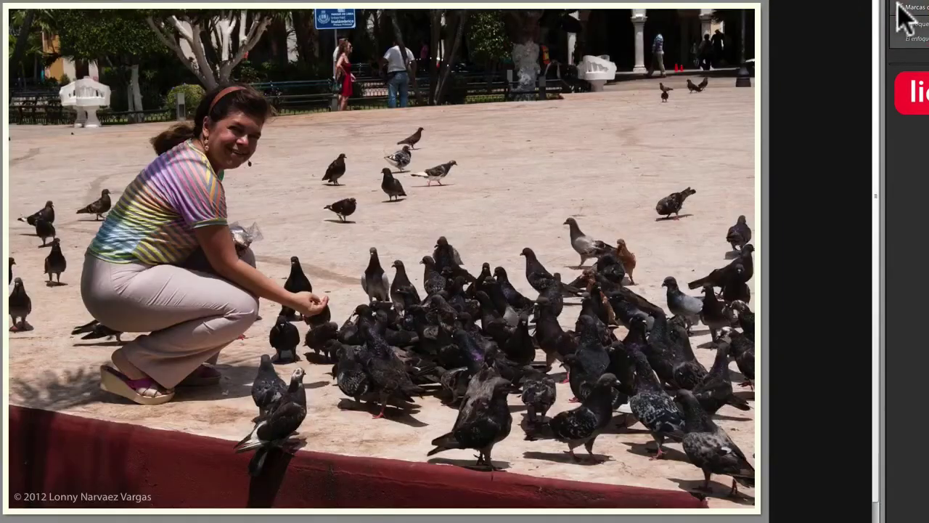
click(896, 14)
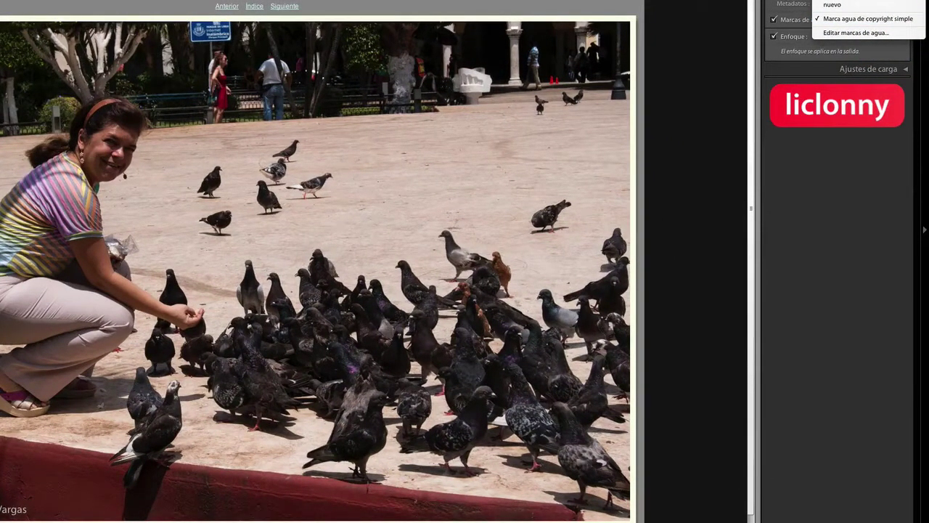
click(853, 1)
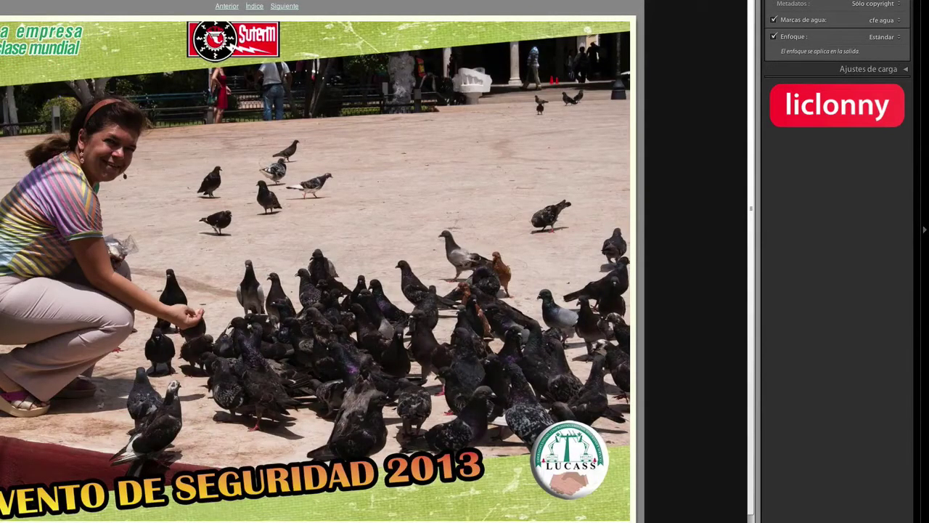
click(285, 7)
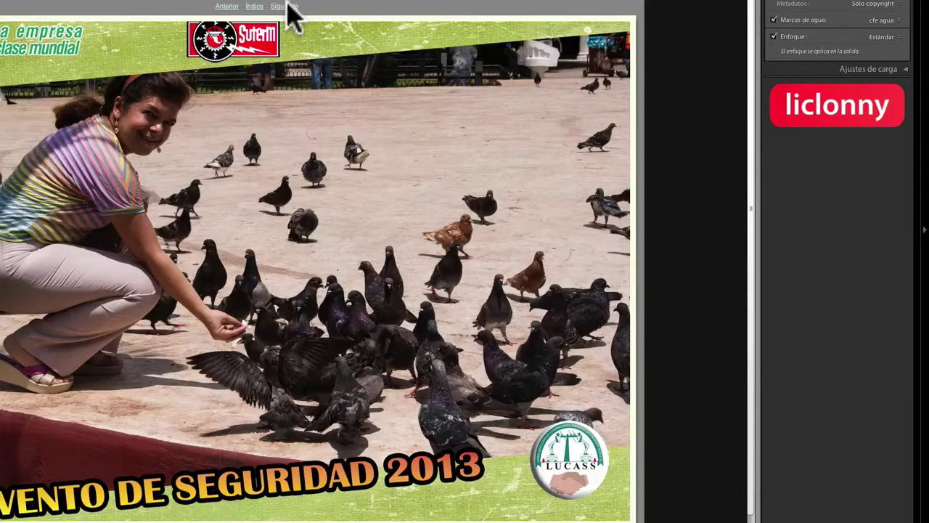
click(286, 6)
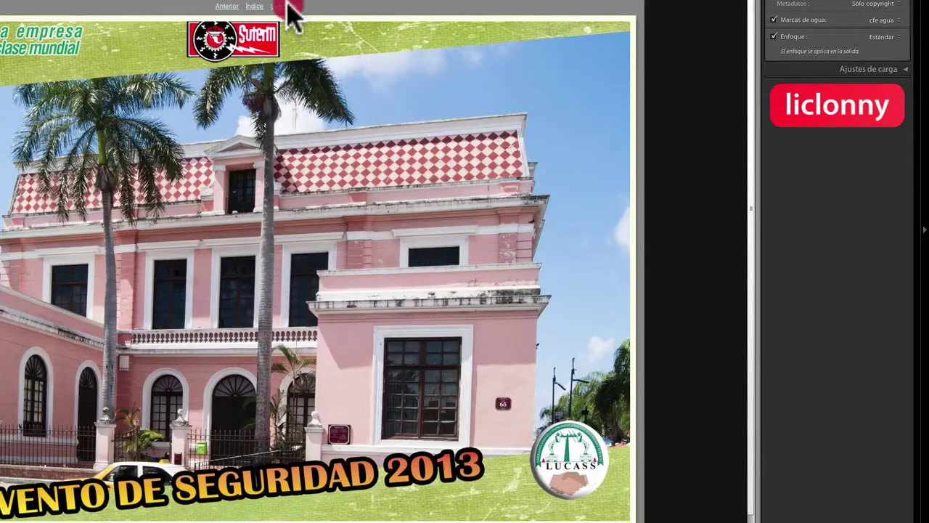
click(287, 6)
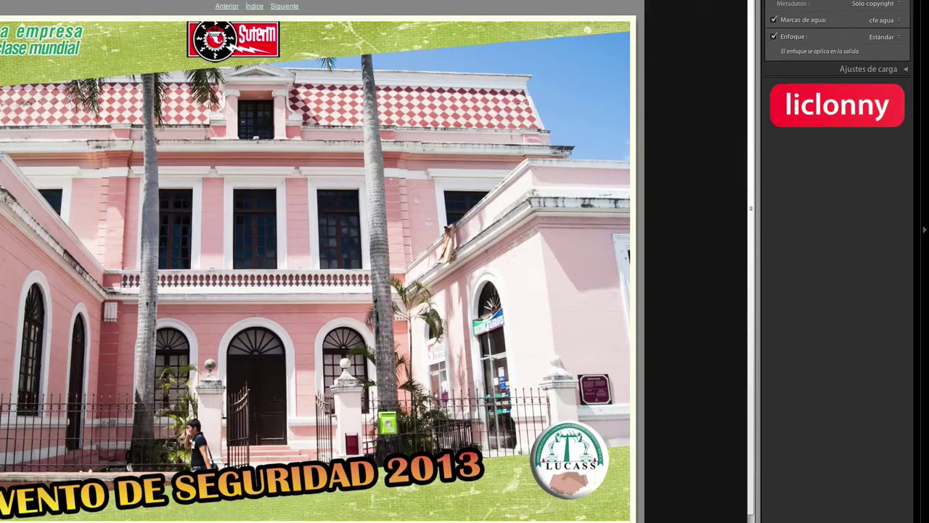
Try the Marca en el centro watermark, then switch to the nuevo preset.
click(899, 3)
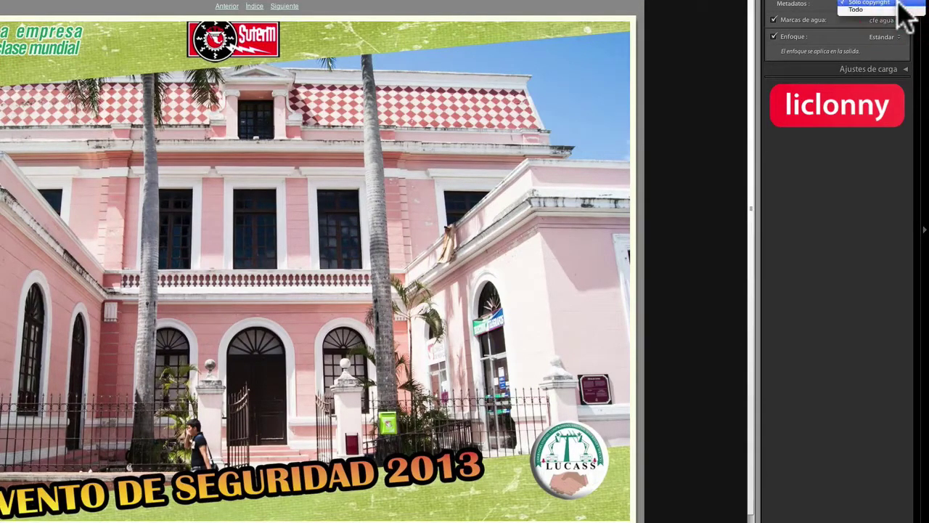
click(897, 9)
click(898, 21)
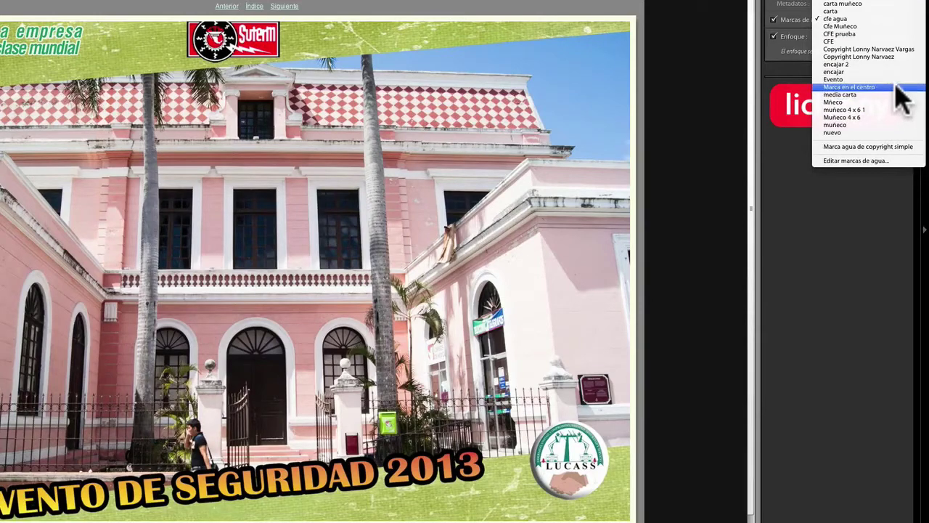
click(898, 87)
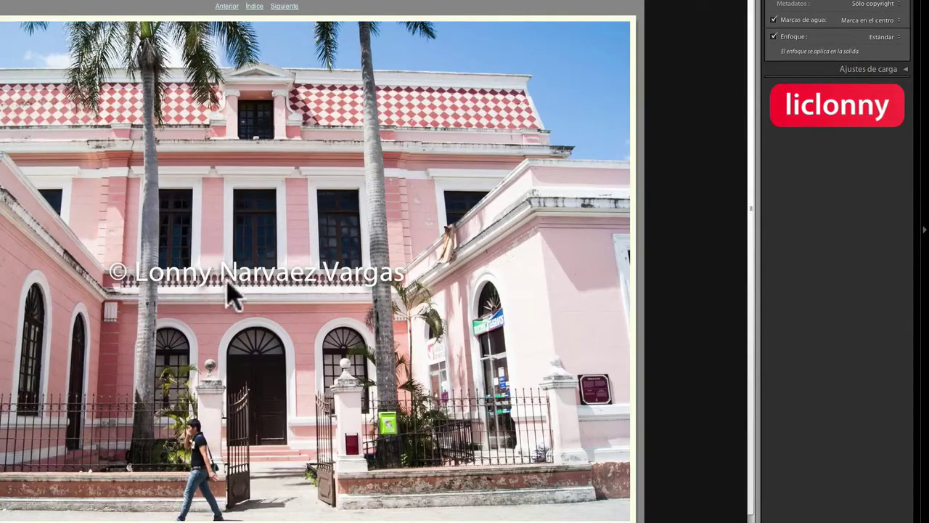
click(899, 20)
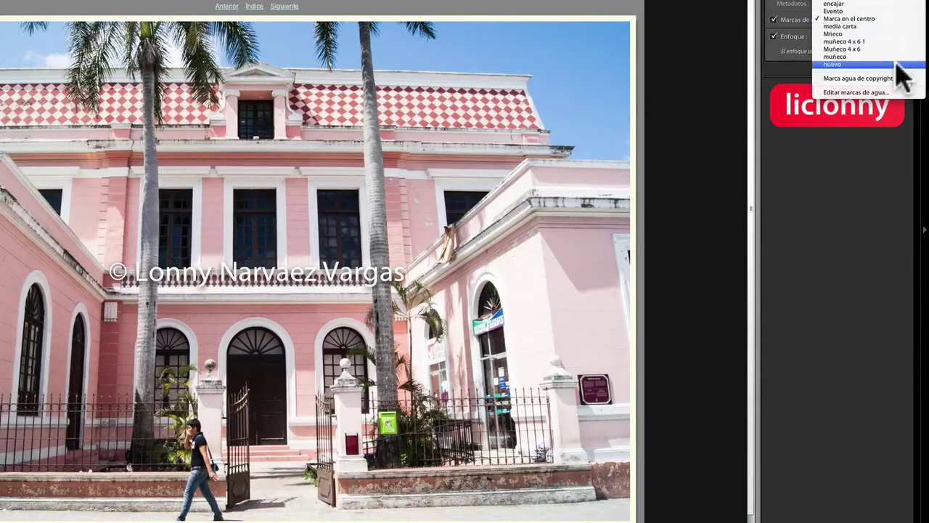
click(897, 65)
Limit the embedded metadata to Solo copyright.
click(905, 6)
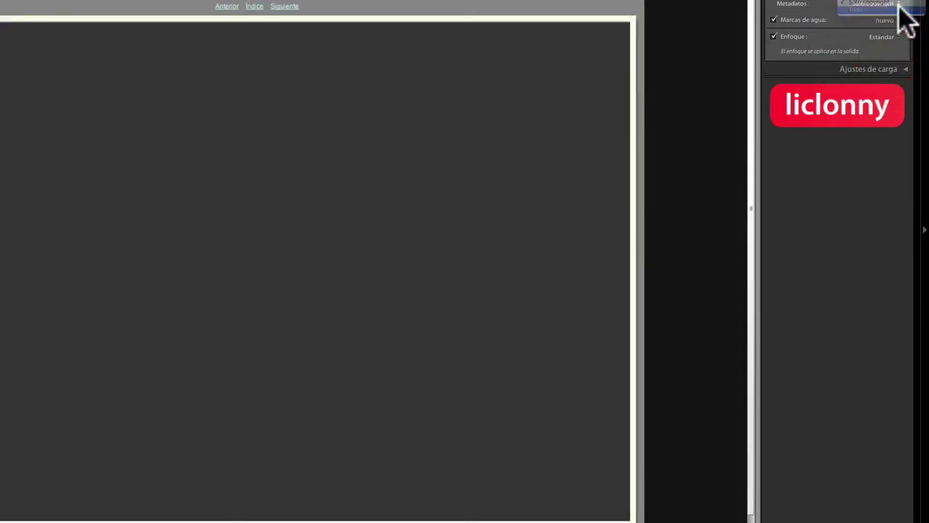
click(900, 10)
click(900, 3)
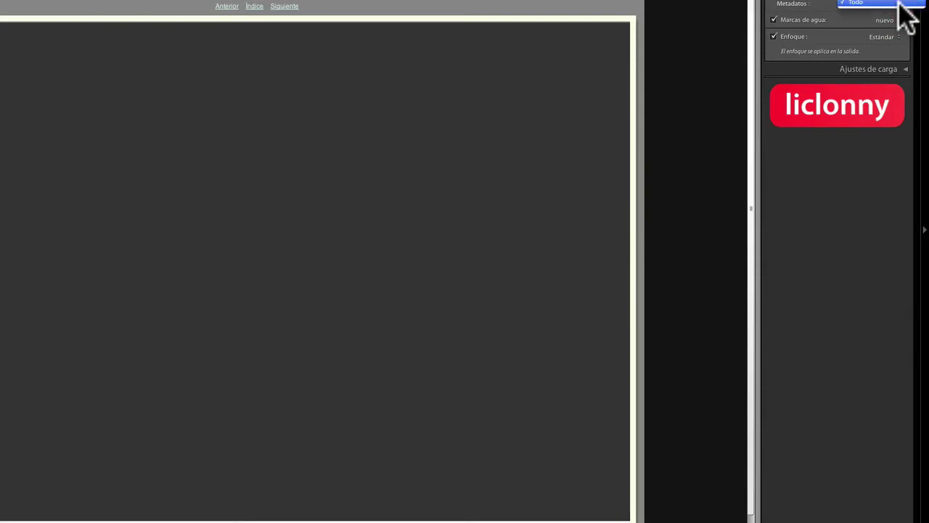
click(903, 1)
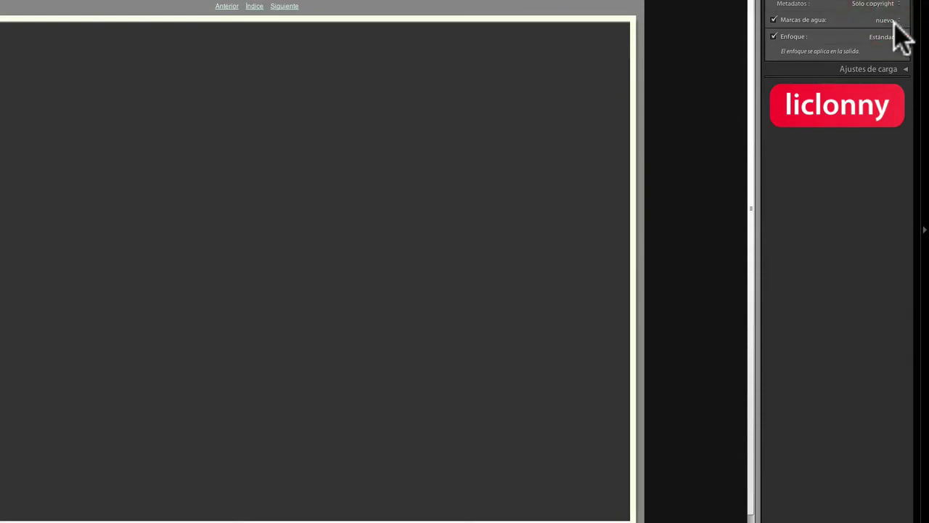
click(901, 22)
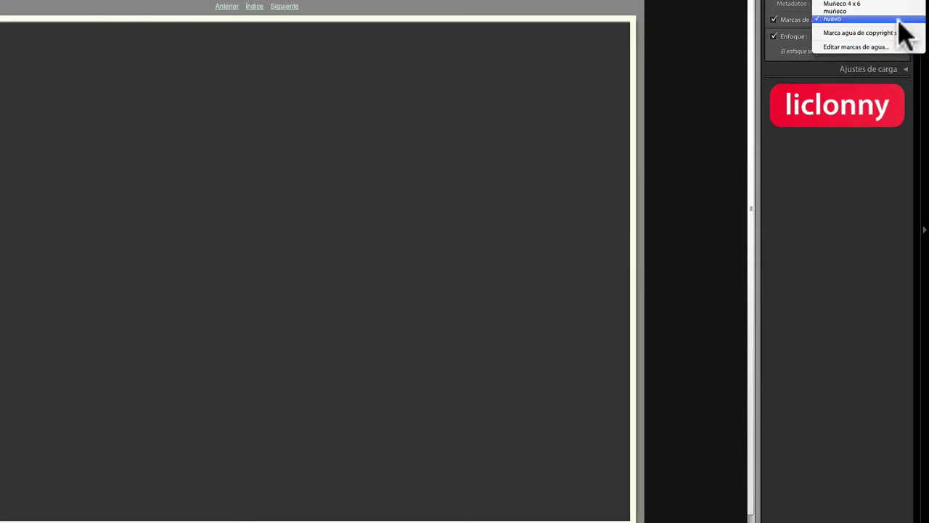
Make the nuevo watermark a right-aligned text style with shadow opacity 18.
click(898, 46)
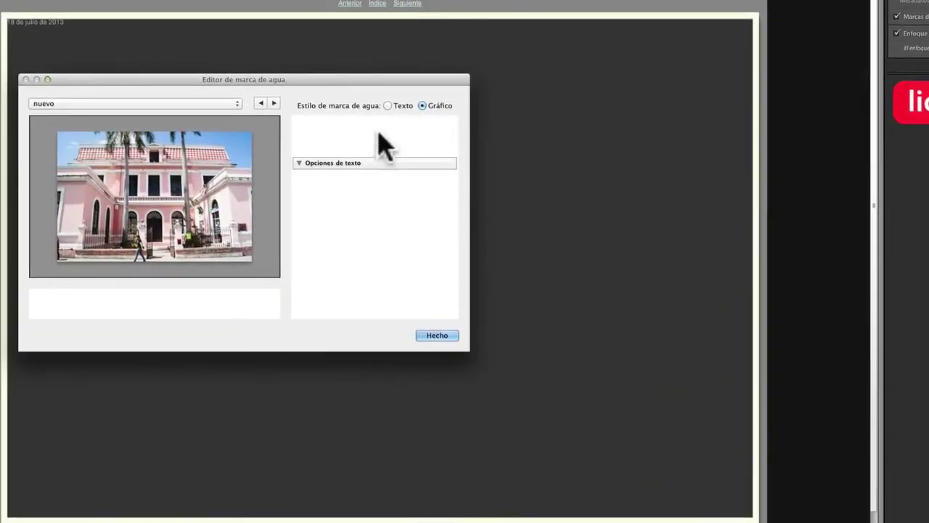
click(388, 105)
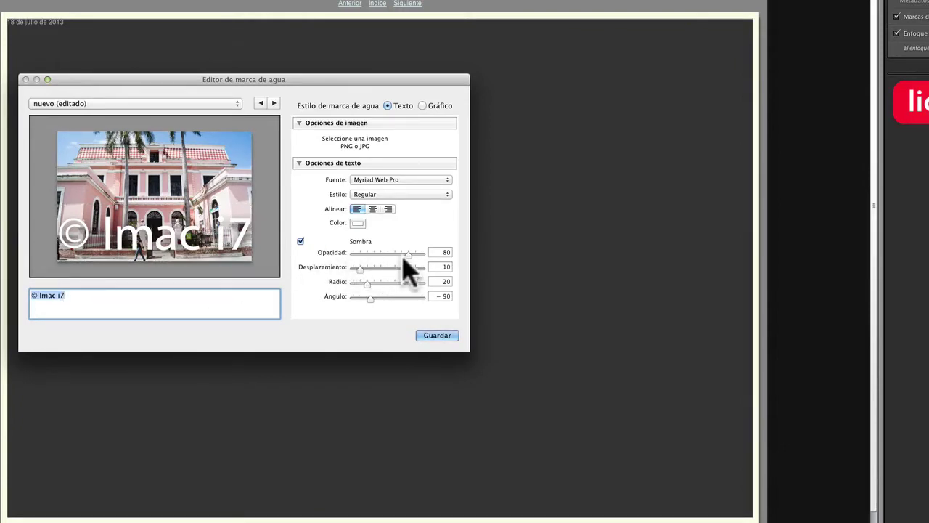
drag(406, 256, 367, 255)
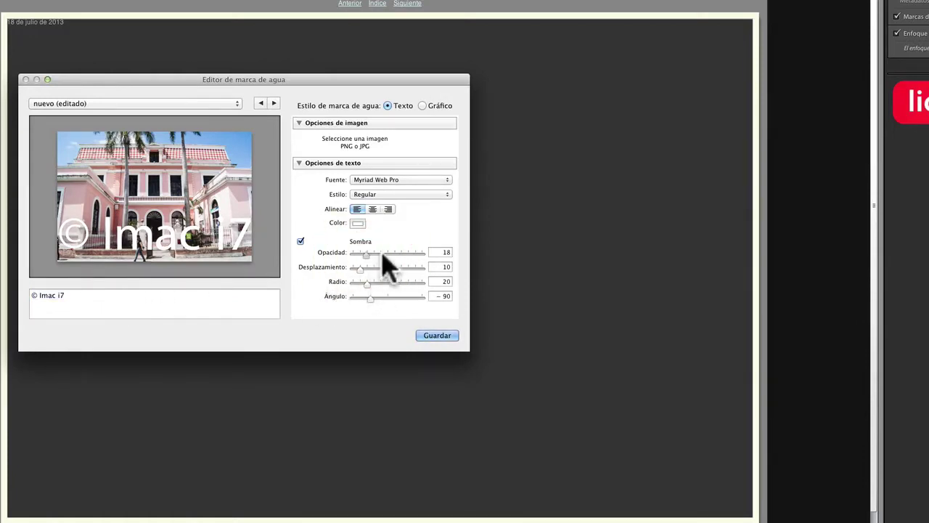
click(372, 210)
click(389, 210)
scroll(384, 217, up, 2)
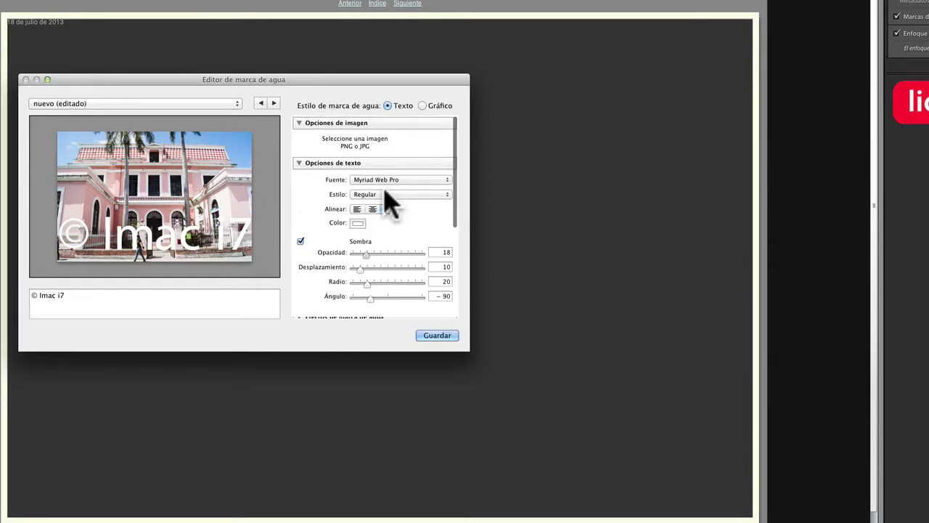
Change the watermark font to Nadeem.
click(379, 180)
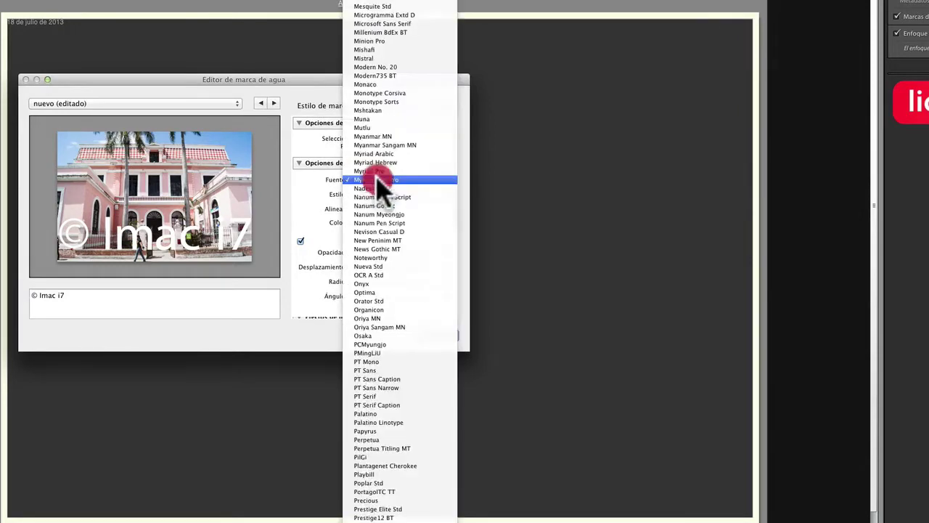
click(381, 266)
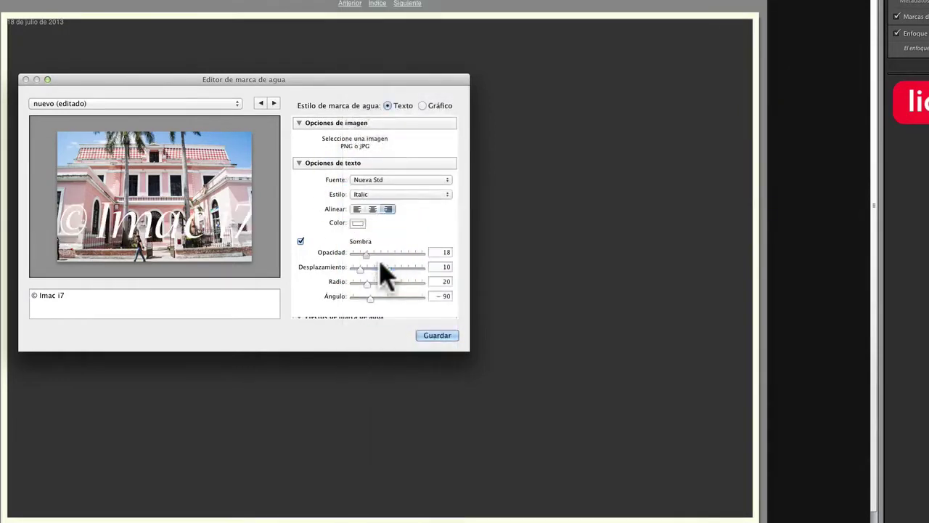
click(389, 181)
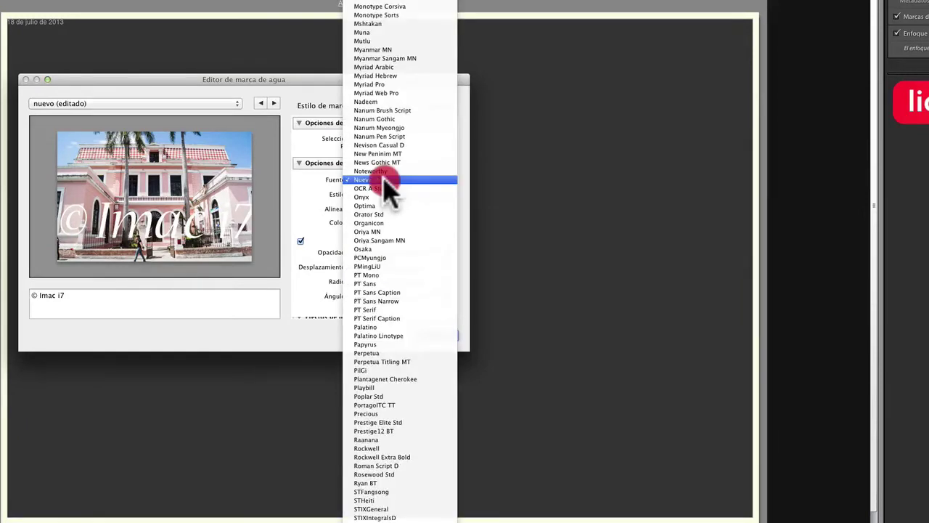
click(392, 102)
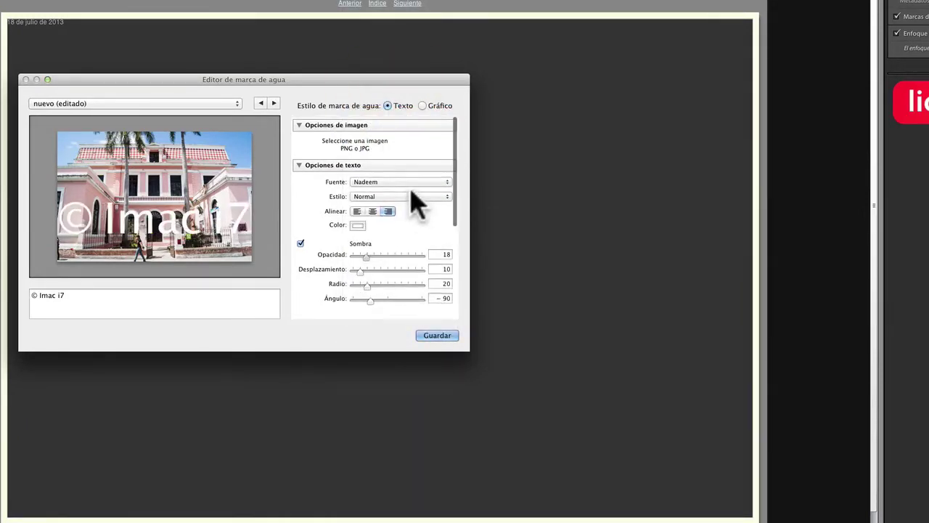
scroll(414, 198, down, 1)
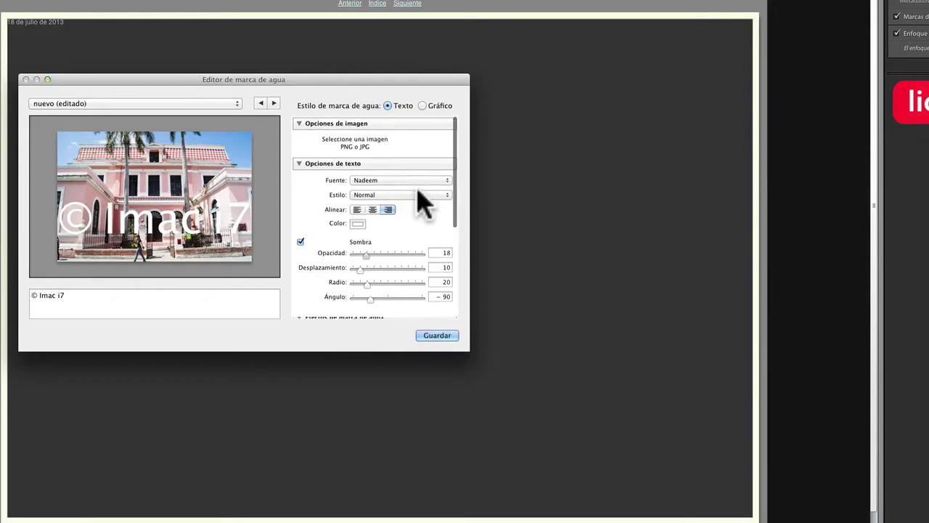
Make the watermark text near-black and reduce the shadow radius from 20 to 3.
click(358, 223)
click(269, 206)
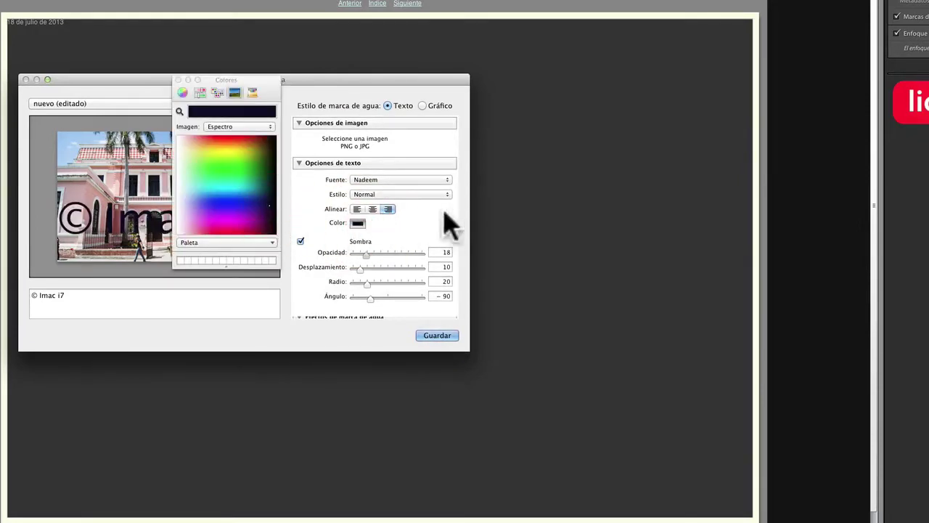
click(187, 80)
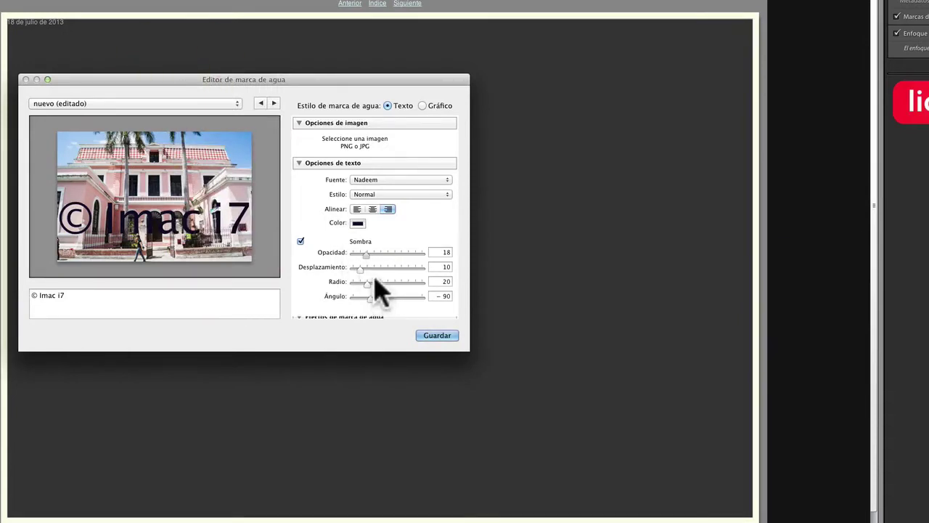
drag(367, 282, 355, 282)
click(405, 194)
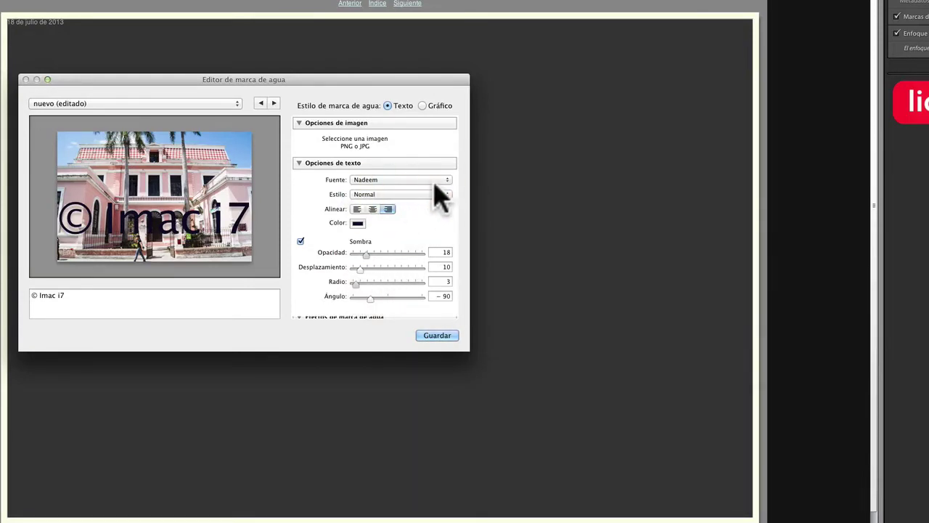
Choose Arial as the watermark font in the Fuente list.
click(426, 181)
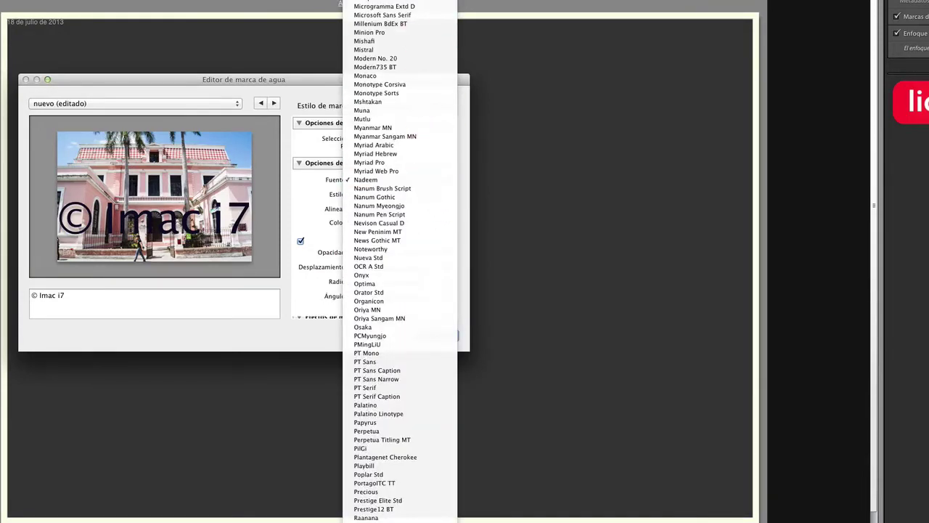
scroll(435, 336, up, 5)
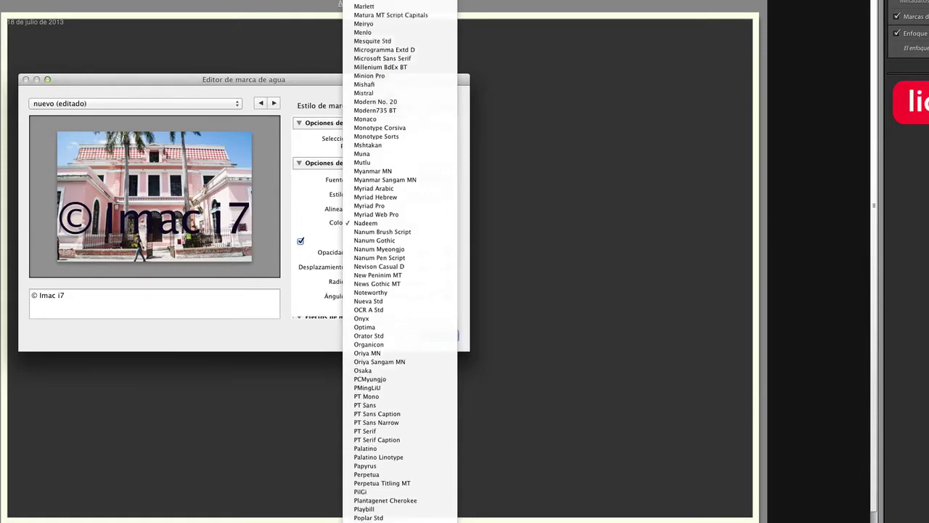
scroll(435, 337, up, 5)
scroll(435, 336, up, 5)
scroll(435, 336, up, 5)
scroll(435, 336, up, 4)
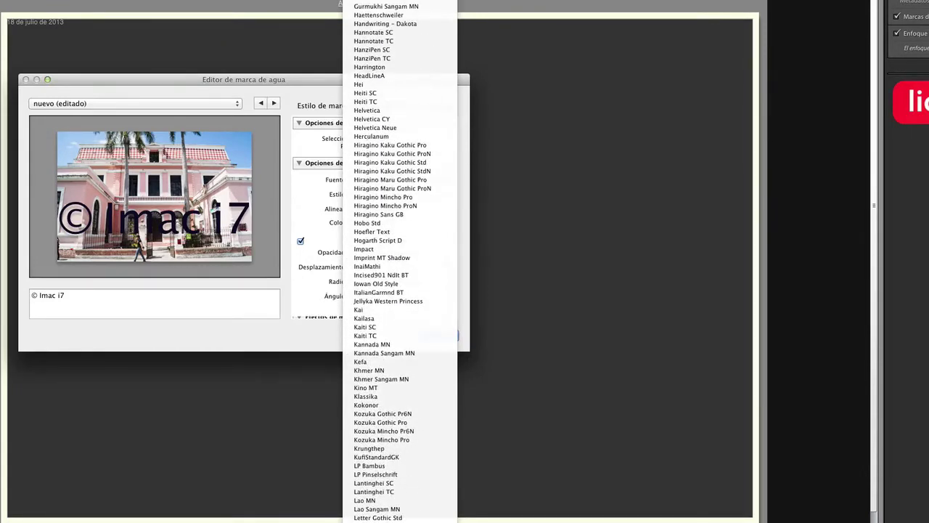
drag(404, 90, 419, 45)
scroll(400, 261, up, 3)
scroll(400, 261, up, 5)
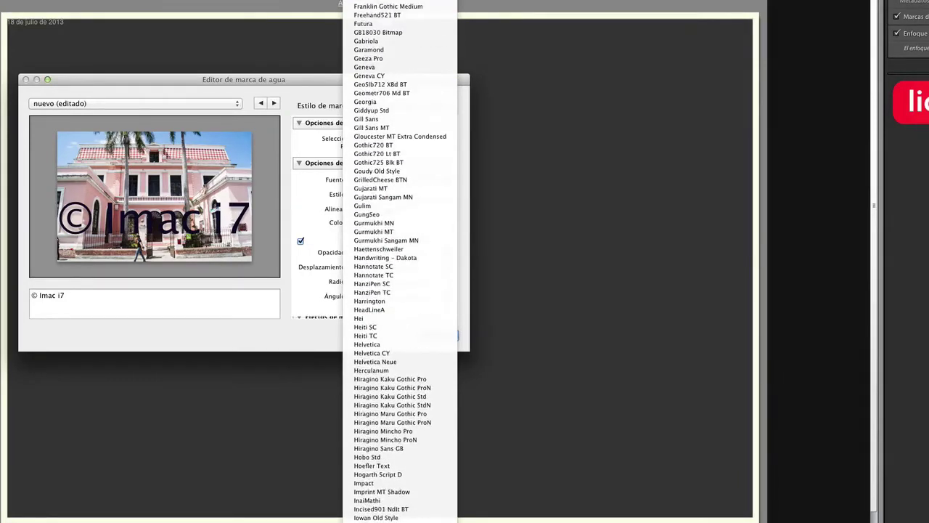
scroll(400, 261, up, 1)
scroll(400, 262, up, 5)
scroll(400, 261, up, 1)
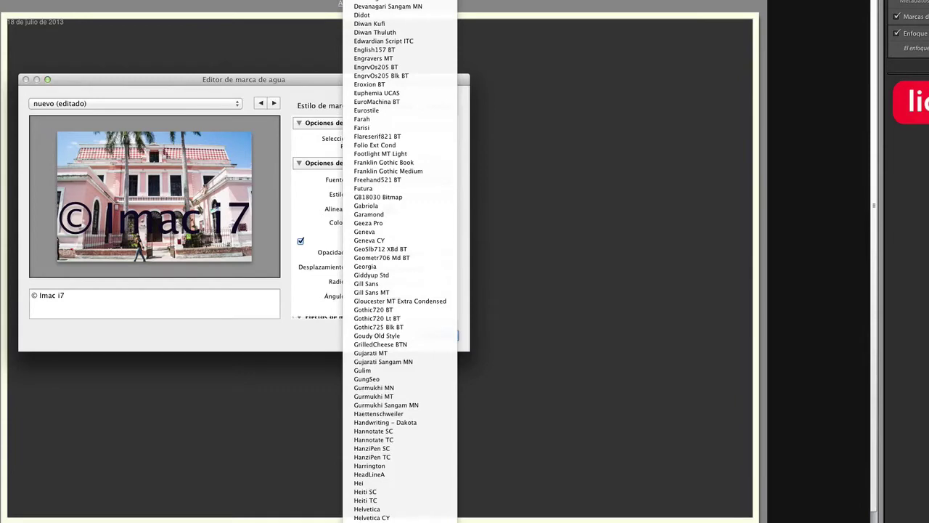
scroll(400, 261, up, 2)
scroll(400, 261, up, 5)
scroll(400, 262, up, 6)
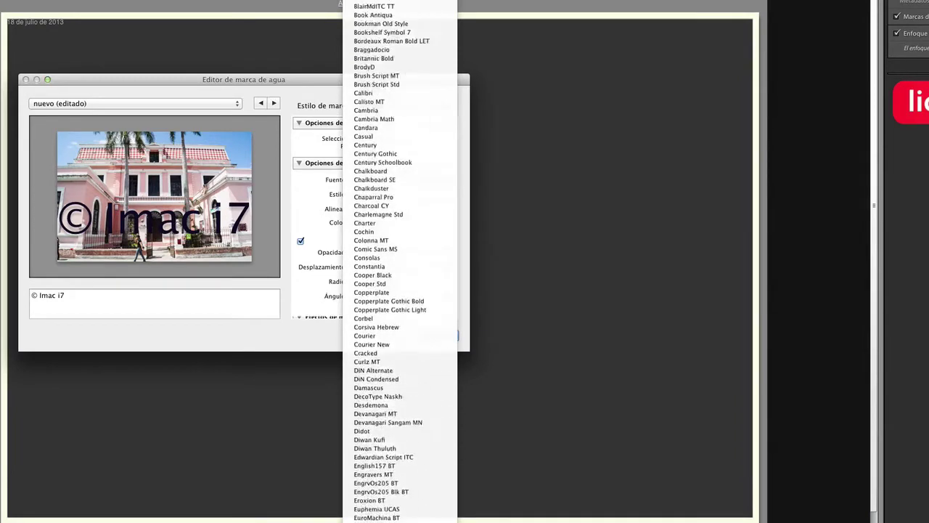
scroll(400, 261, up, 6)
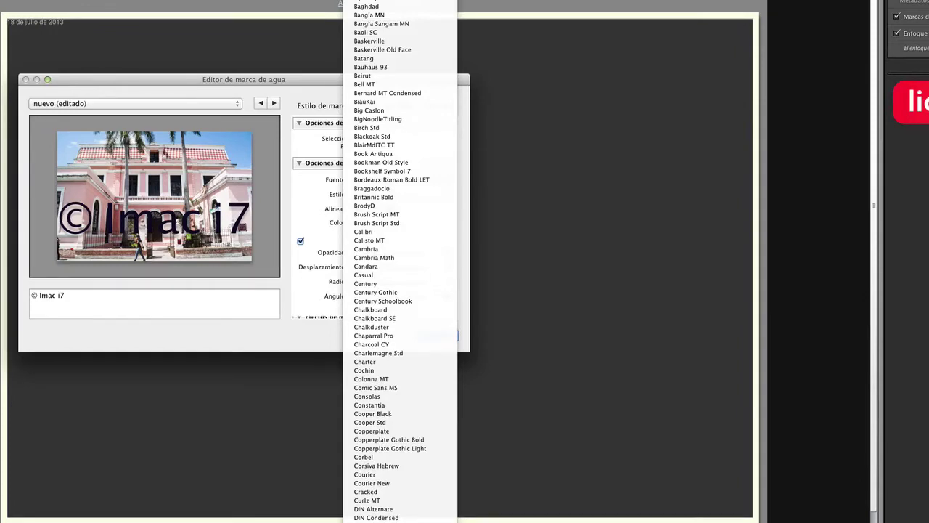
key(Escape)
Set the watermark text style to Negrita Cursiva (bold italic).
click(419, 193)
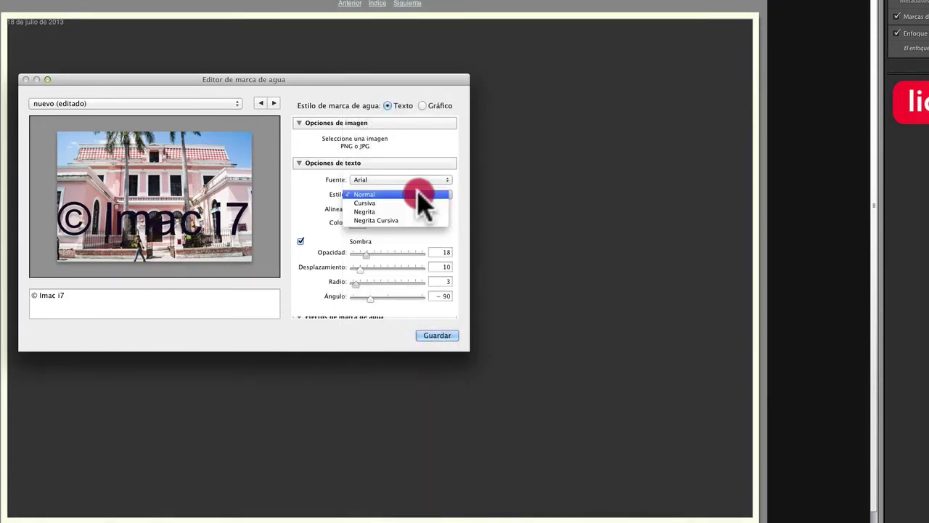
click(421, 203)
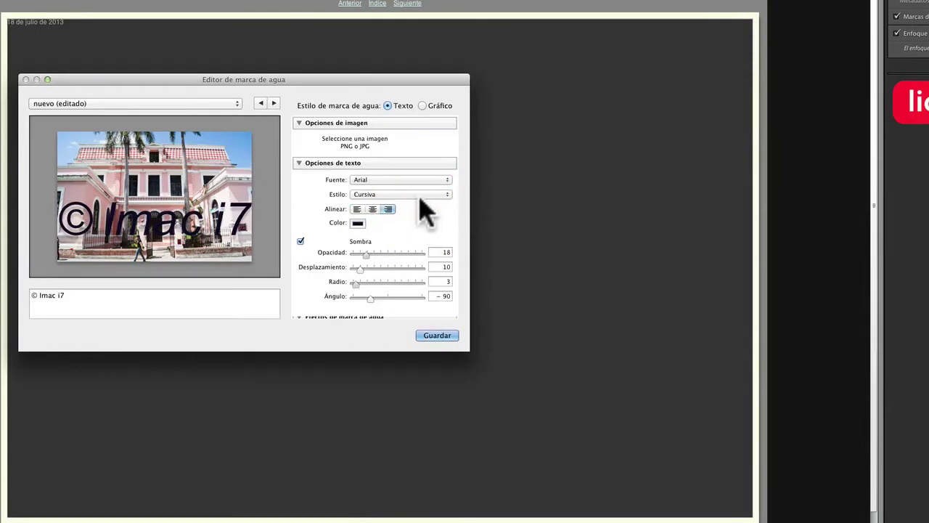
click(421, 194)
click(425, 203)
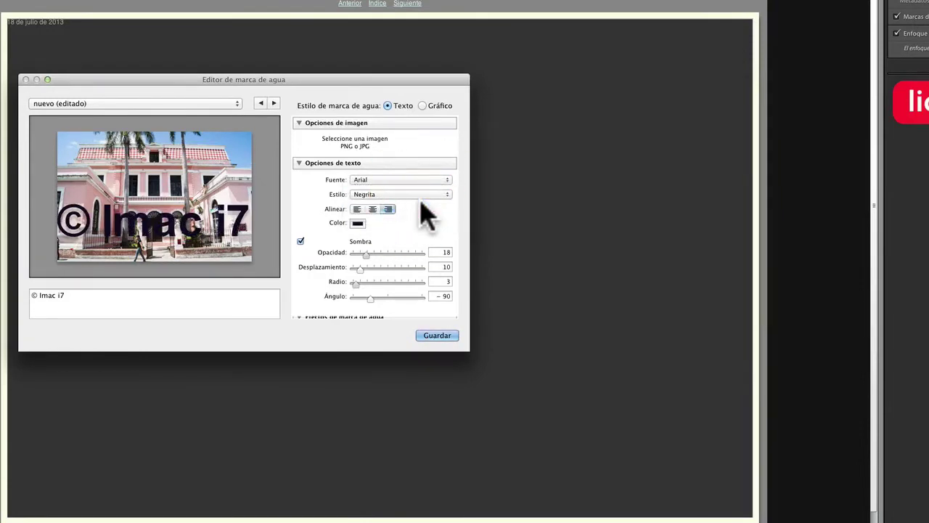
click(422, 198)
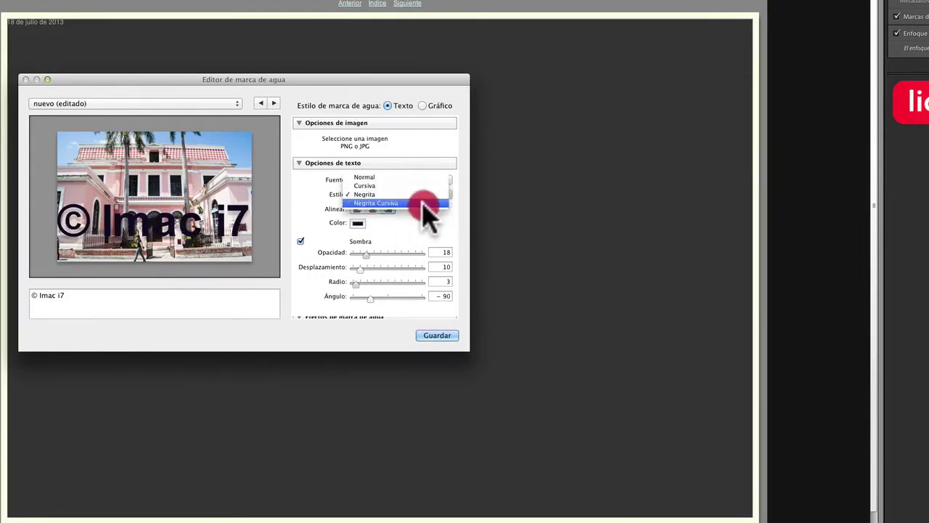
click(423, 203)
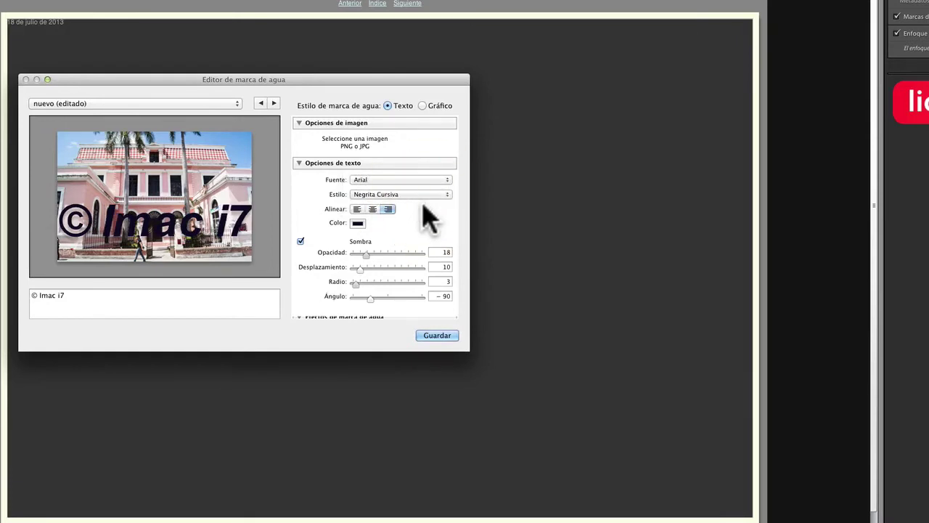
scroll(428, 218, down, 2)
scroll(428, 217, down, 1)
scroll(428, 217, down, 1)
Lower watermark opacity to 42, try Proporcional size, then return Tamaño to Encajar.
scroll(428, 218, down, 1)
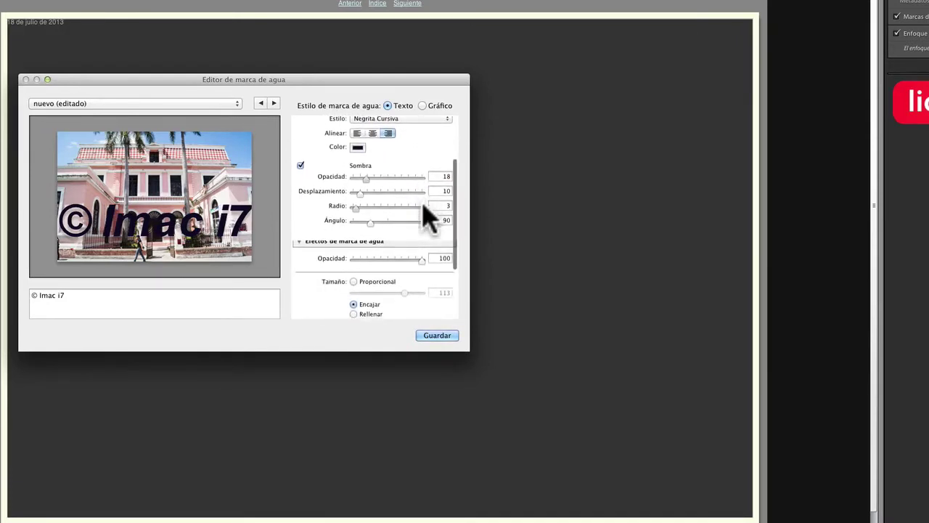
scroll(427, 217, down, 2)
mouse_move(416, 222)
mouse_down()
mouse_move(366, 222)
mouse_move(416, 223)
mouse_up()
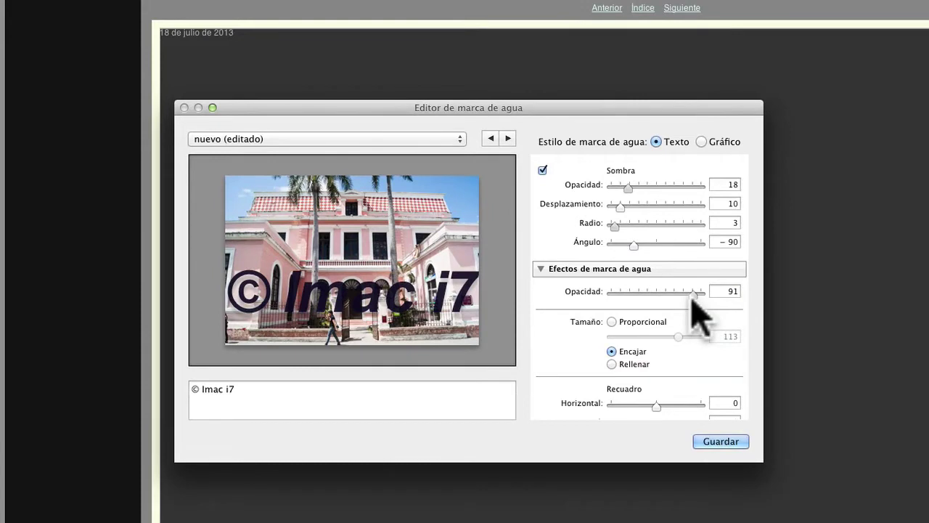
drag(693, 294, 649, 294)
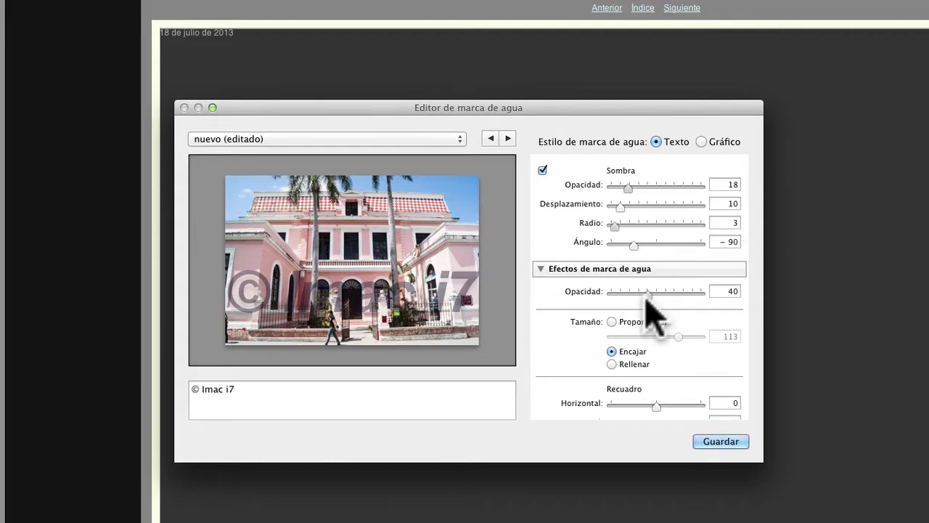
click(612, 322)
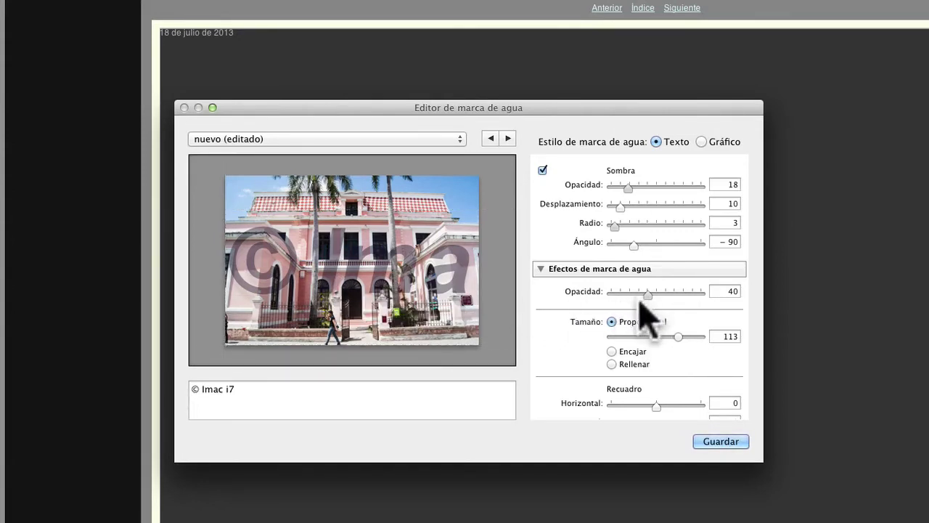
drag(645, 294, 650, 294)
click(613, 352)
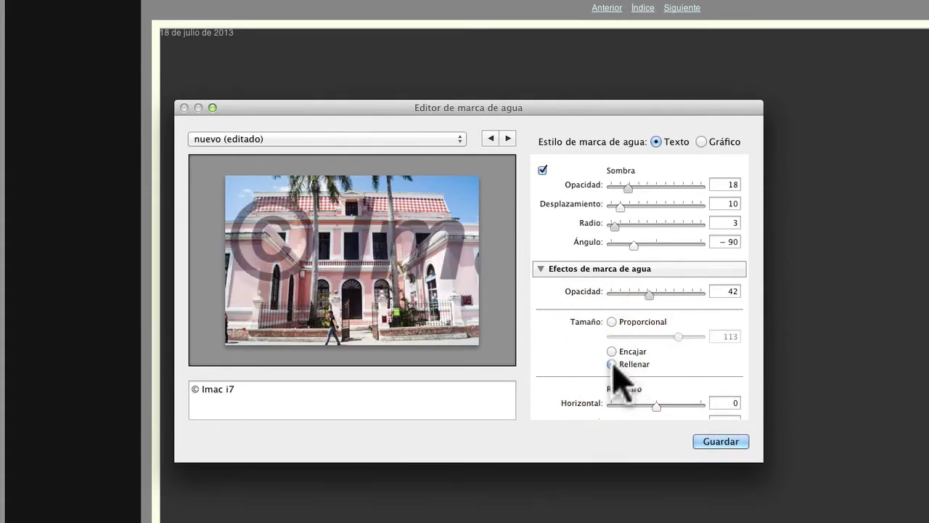
Set watermark size to Rellenar with insets Horizontal −10 and Vertical −4.
click(612, 364)
scroll(631, 366, down, 2)
scroll(632, 367, down, 1)
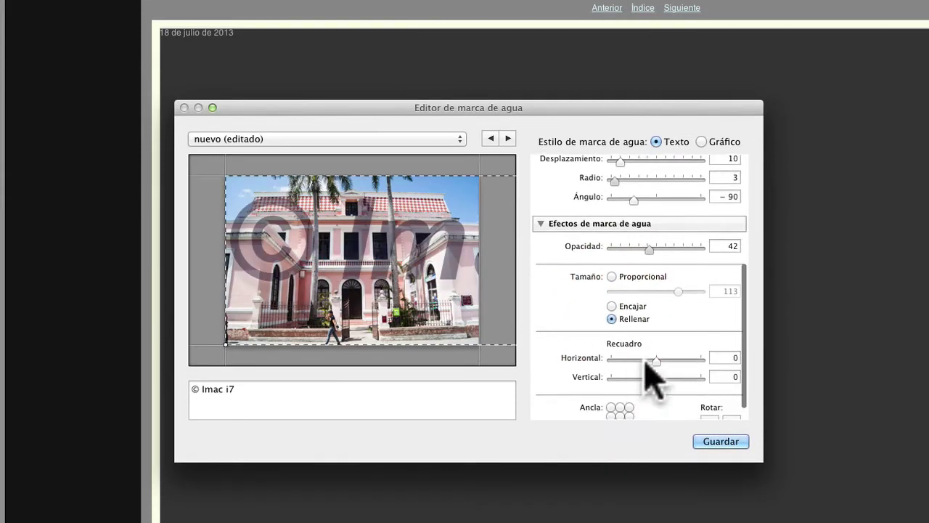
drag(645, 359, 588, 359)
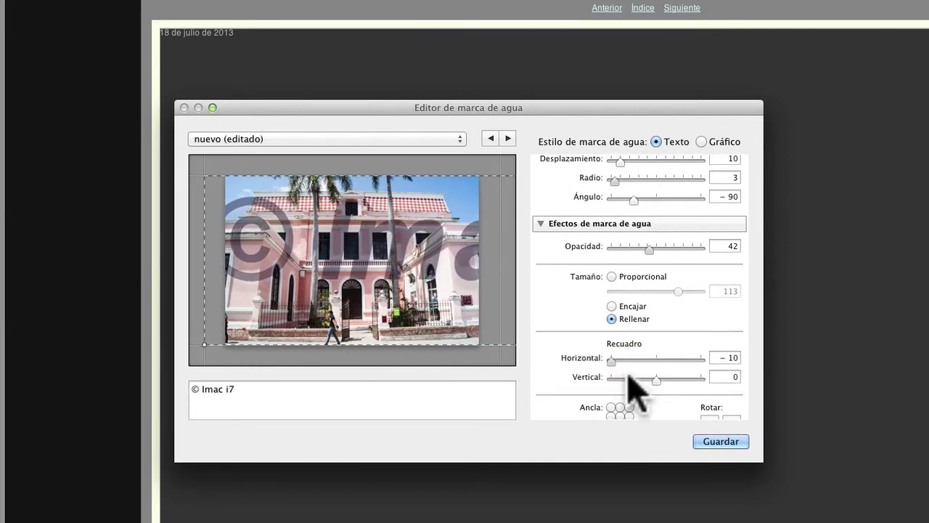
mouse_move(658, 381)
mouse_down()
mouse_move(610, 380)
mouse_move(639, 378)
mouse_up()
Rotate the watermark twice and anchor it at the top centre.
scroll(644, 392, down, 1)
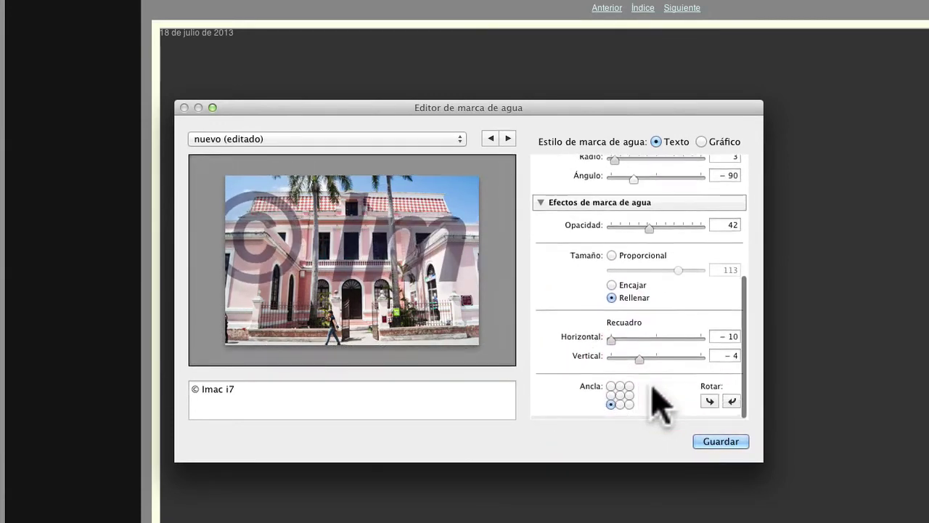
click(709, 404)
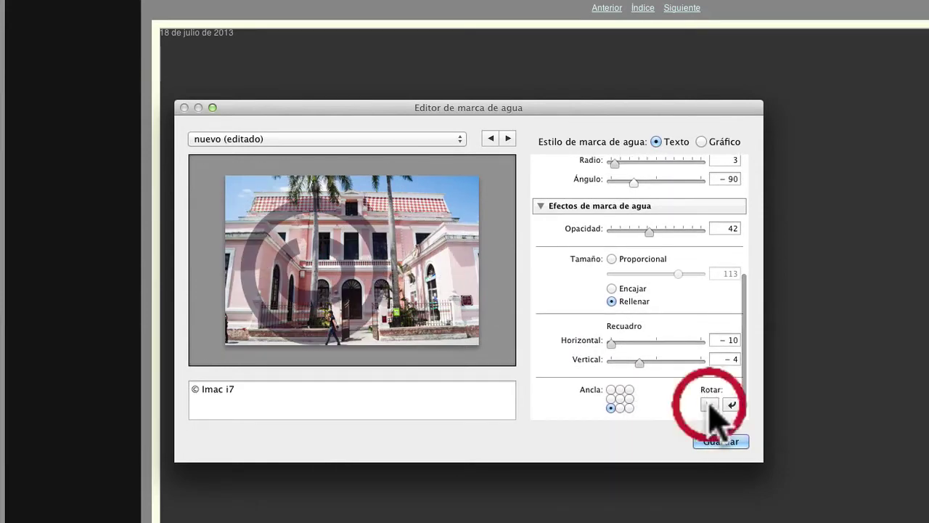
click(732, 404)
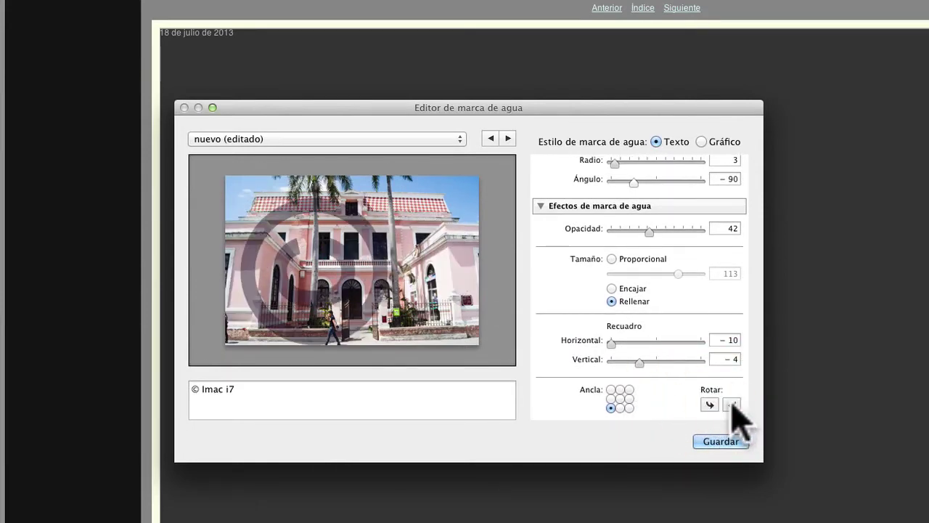
click(620, 390)
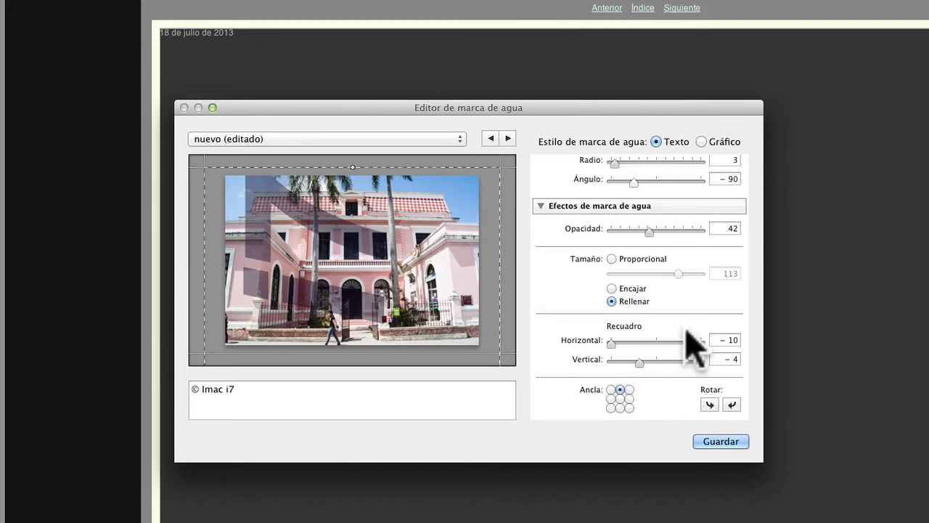
Bring up the watermark's image options to choose a PNG or JPG graphic.
scroll(685, 334, up, 1)
scroll(685, 337, up, 1)
scroll(686, 345, up, 2)
scroll(693, 350, up, 1)
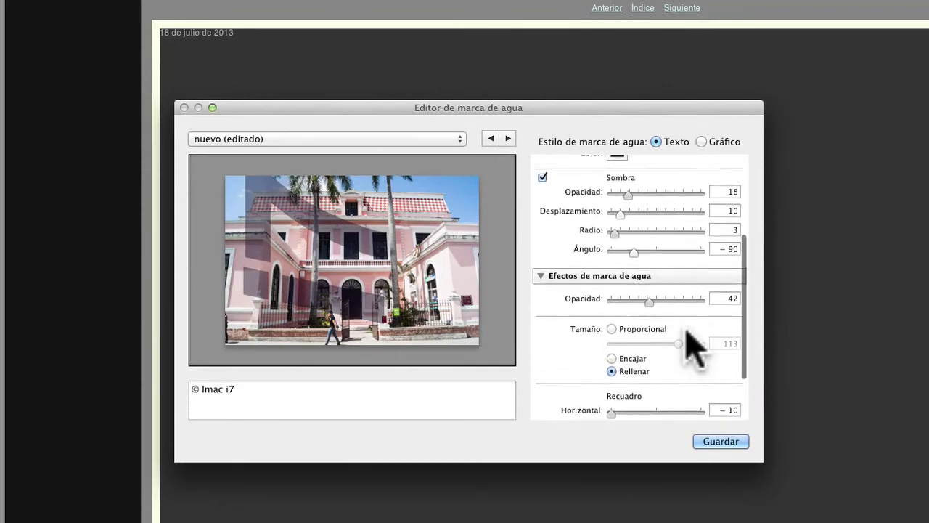
scroll(691, 349, up, 1)
scroll(691, 348, down, 4)
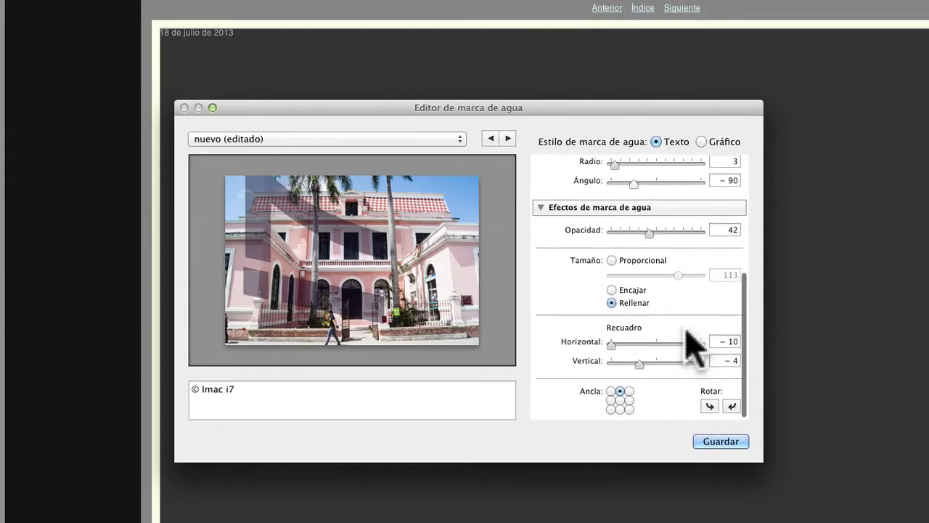
scroll(694, 348, up, 1)
scroll(693, 348, up, 1)
scroll(693, 349, up, 2)
scroll(693, 348, up, 1)
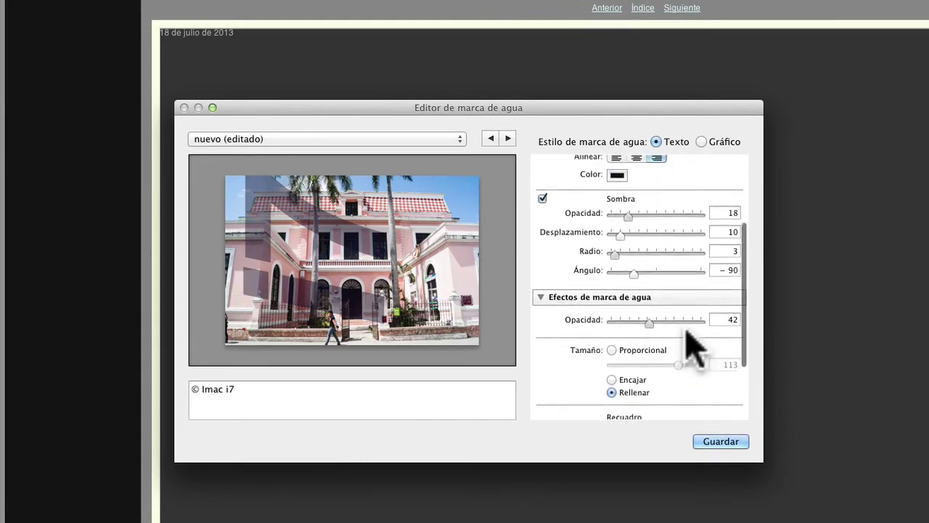
scroll(693, 349, up, 2)
scroll(693, 348, up, 1)
scroll(693, 348, up, 1)
scroll(694, 345, up, 2)
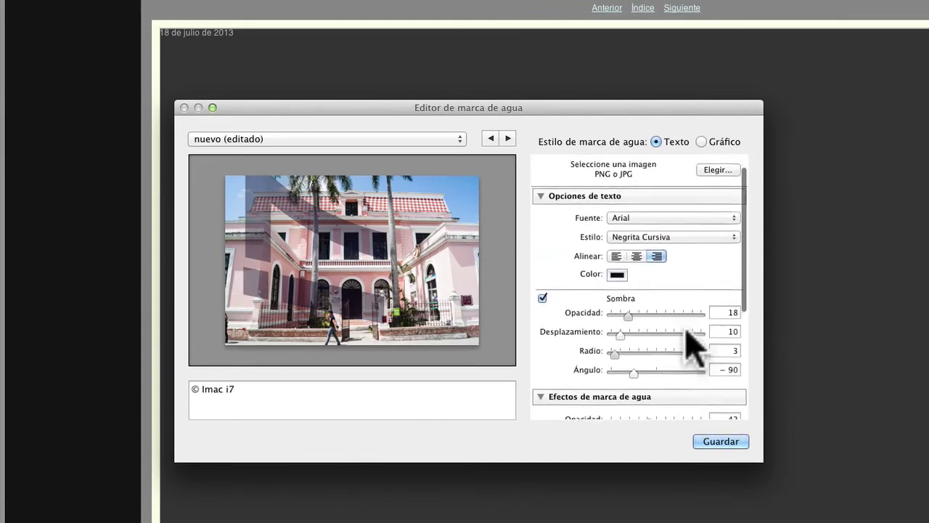
scroll(700, 338, up, 1)
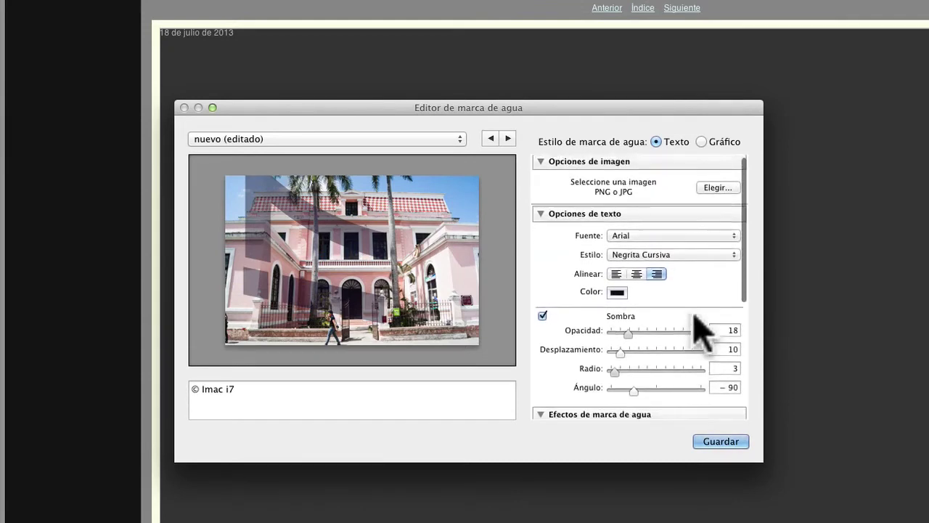
click(715, 191)
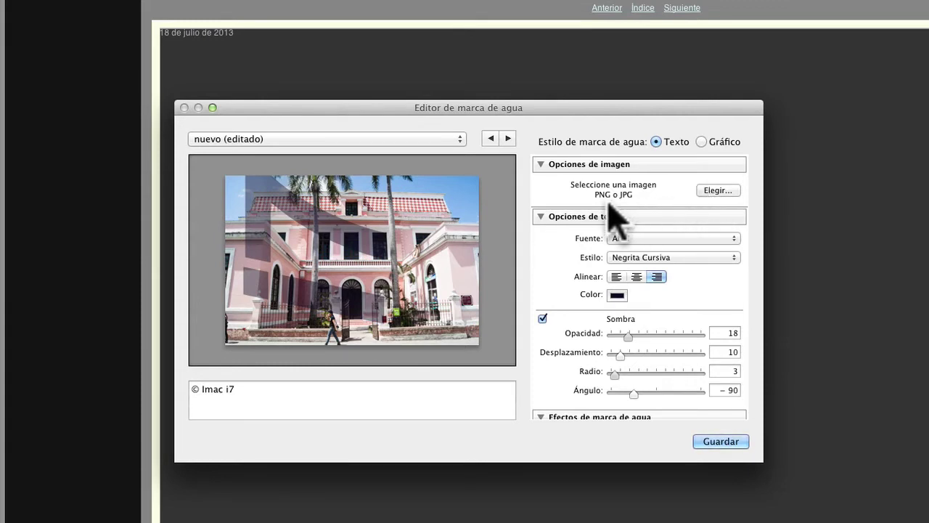
Load 'color con marco cuadrado 3negro.png' from Escritorio as the graphic watermark.
click(715, 191)
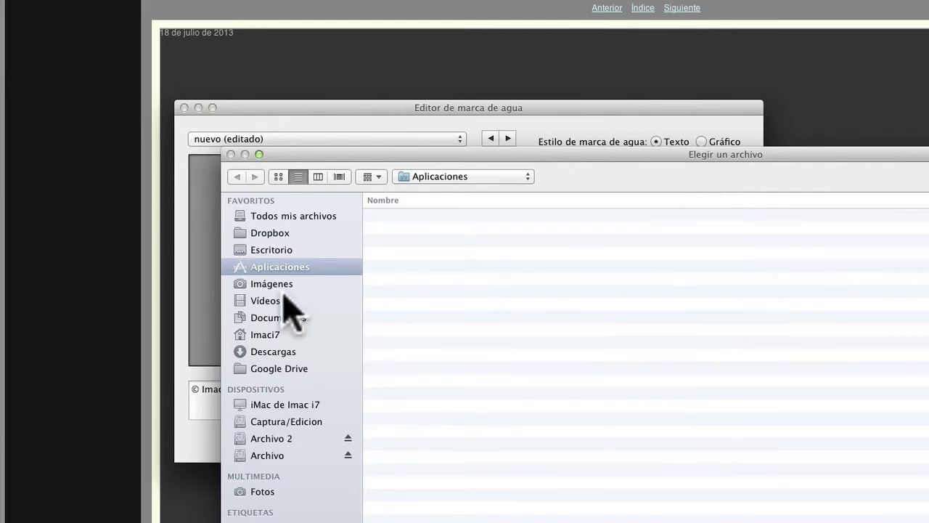
click(287, 250)
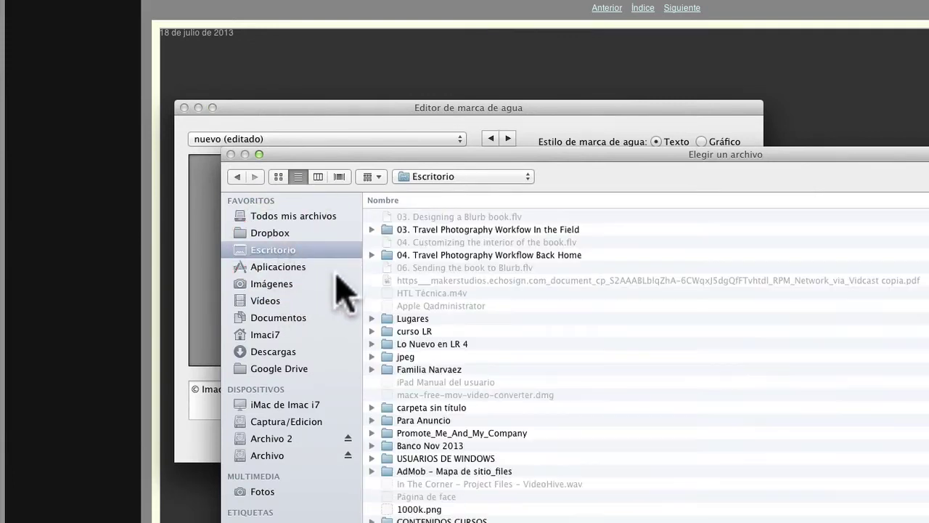
scroll(408, 339, down, 2)
scroll(418, 349, down, 3)
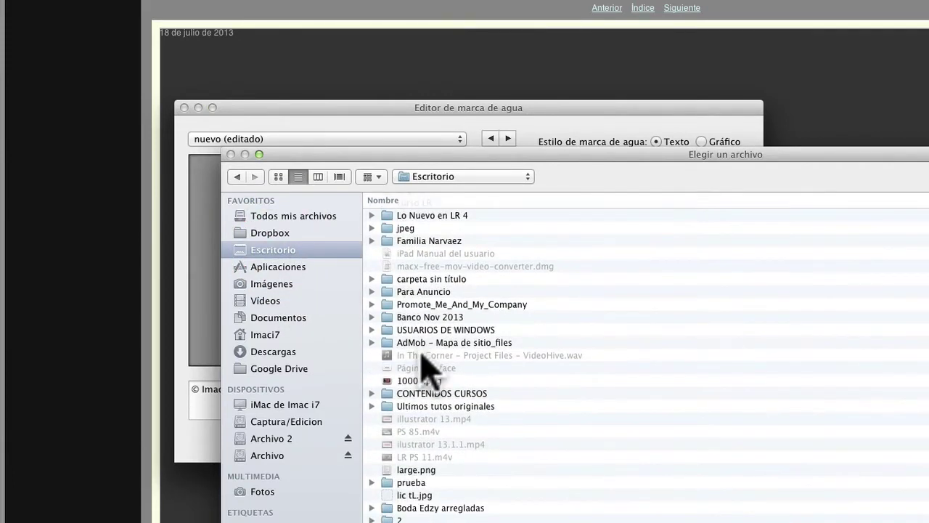
scroll(443, 419, down, 5)
scroll(441, 408, down, 5)
scroll(442, 407, down, 4)
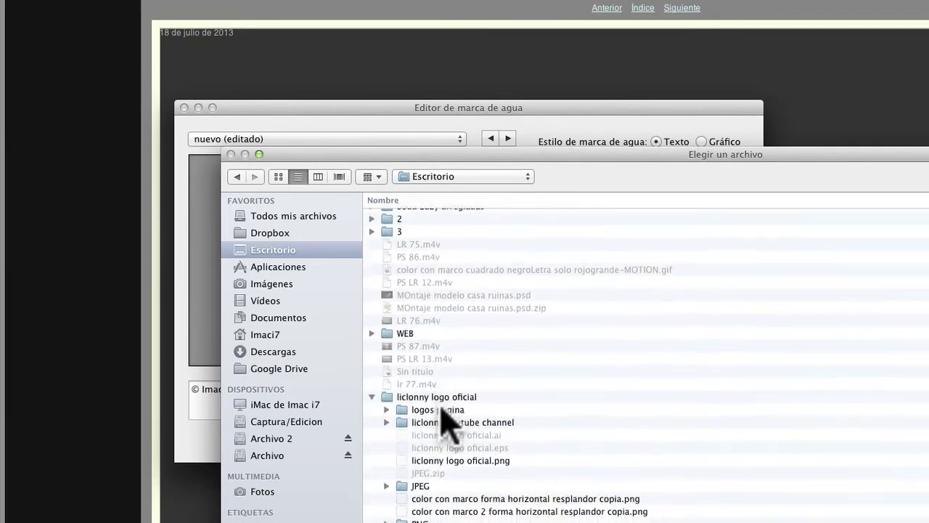
scroll(441, 407, down, 4)
scroll(441, 407, down, 4)
scroll(445, 426, down, 3)
scroll(472, 363, down, 2)
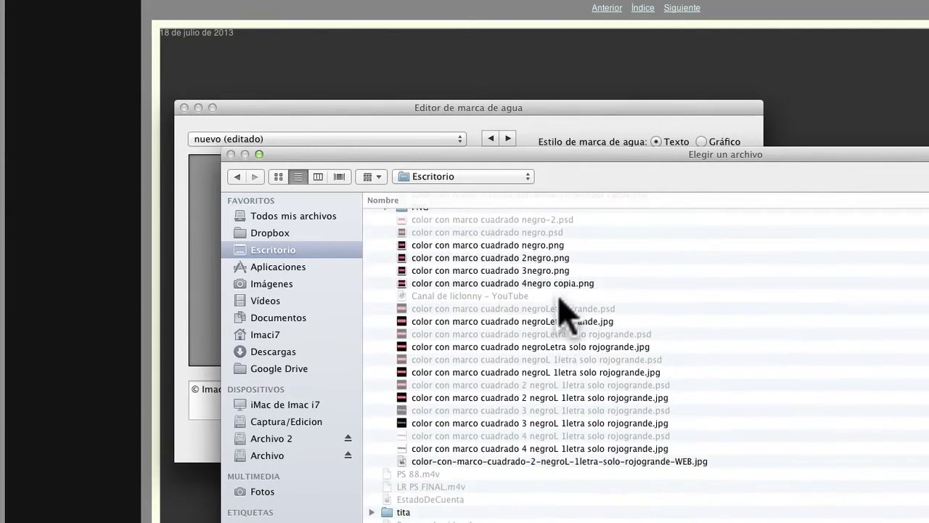
click(553, 272)
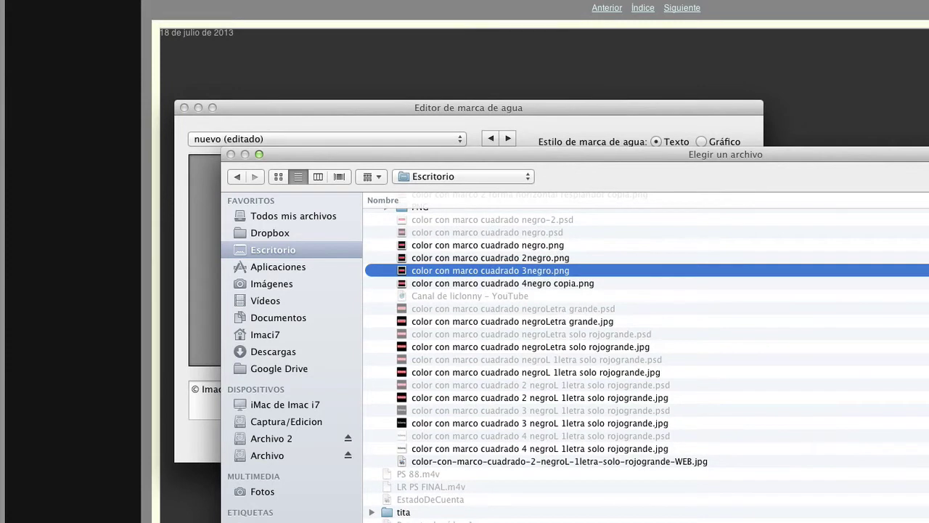
key(Return)
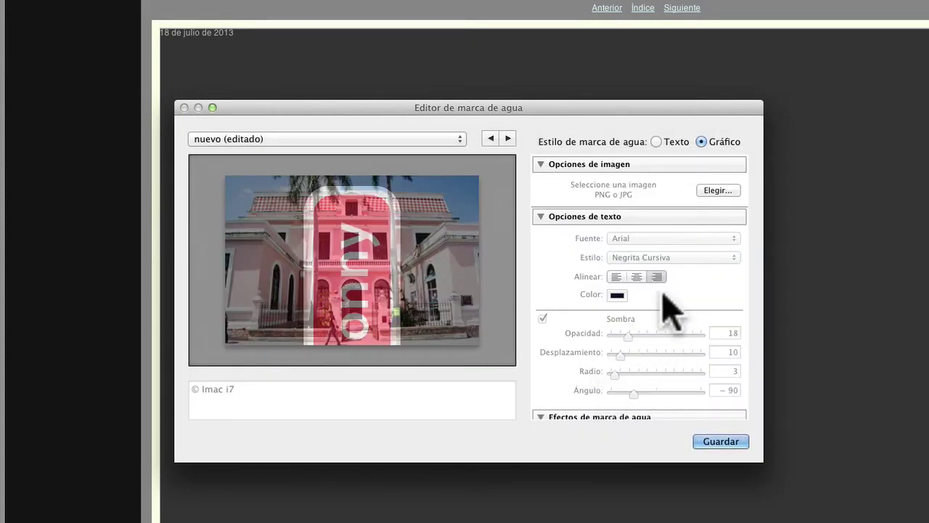
Rotate the logo horizontal and set insets Vertical −10 and Horizontal 10.
scroll(697, 283, down, 5)
scroll(698, 282, down, 3)
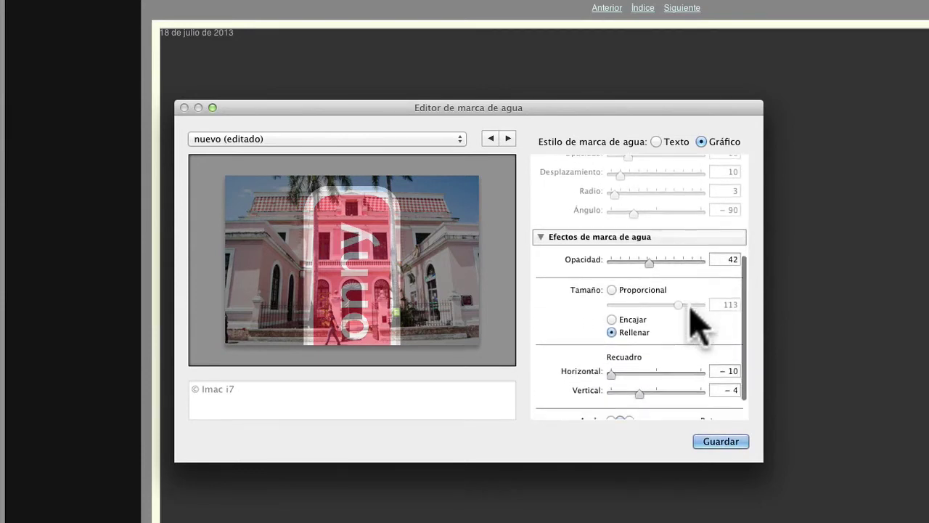
scroll(698, 328, down, 2)
scroll(698, 328, up, 2)
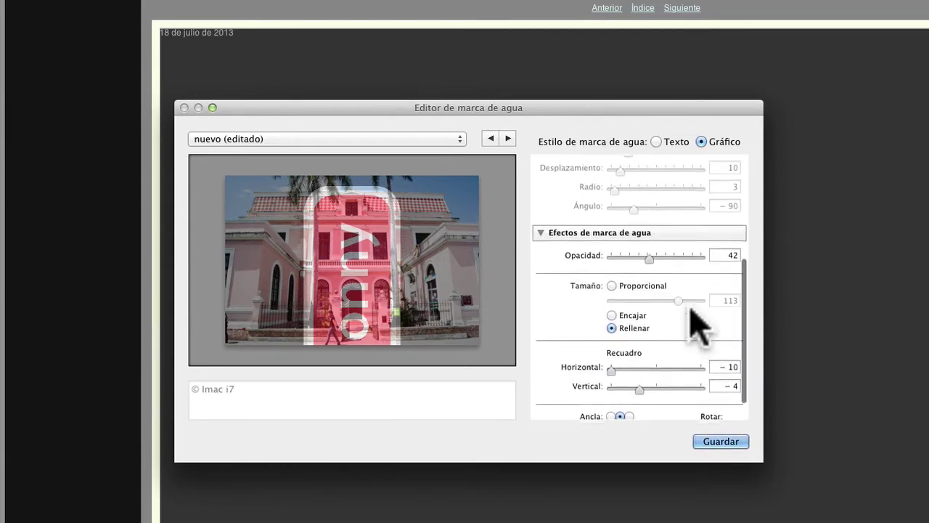
scroll(698, 328, up, 1)
scroll(698, 328, up, 2)
scroll(698, 328, up, 1)
scroll(698, 328, up, 2)
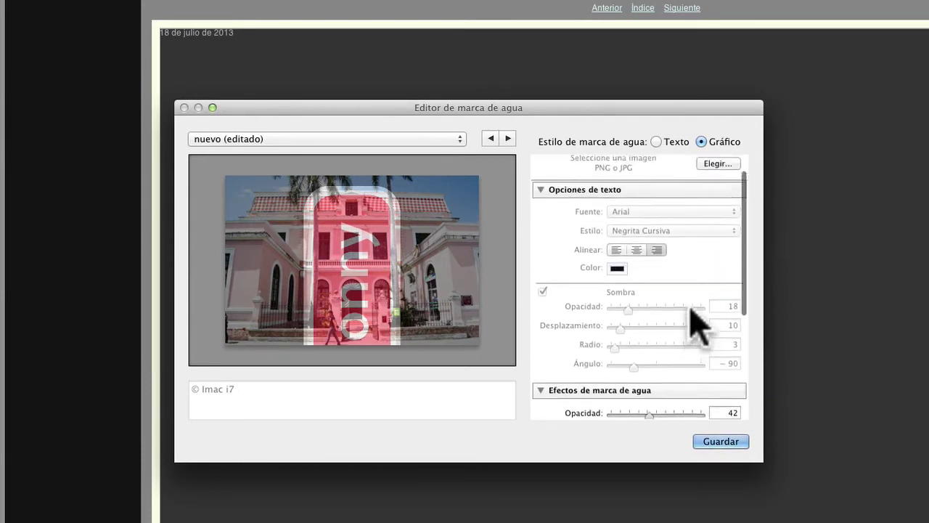
scroll(693, 319, up, 1)
scroll(693, 319, up, 1)
scroll(693, 320, down, 3)
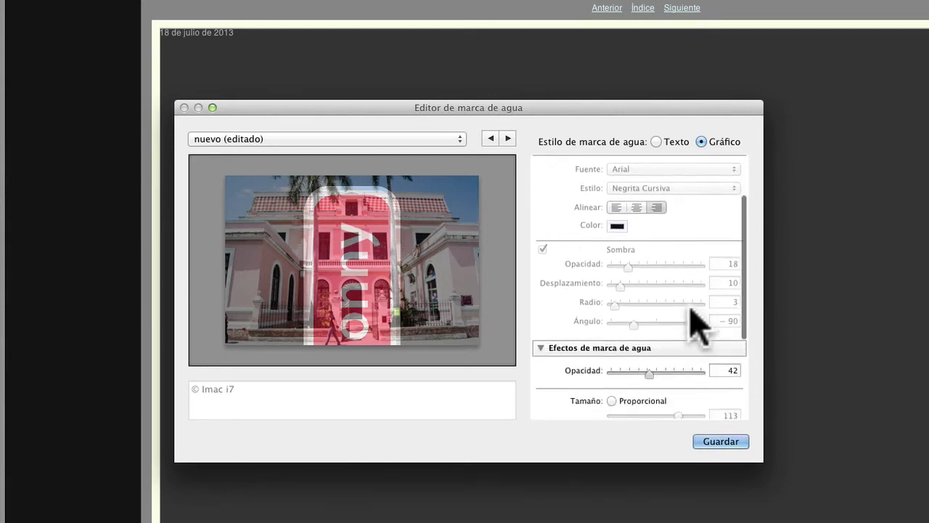
scroll(691, 321, down, 3)
scroll(691, 325, down, 2)
click(732, 405)
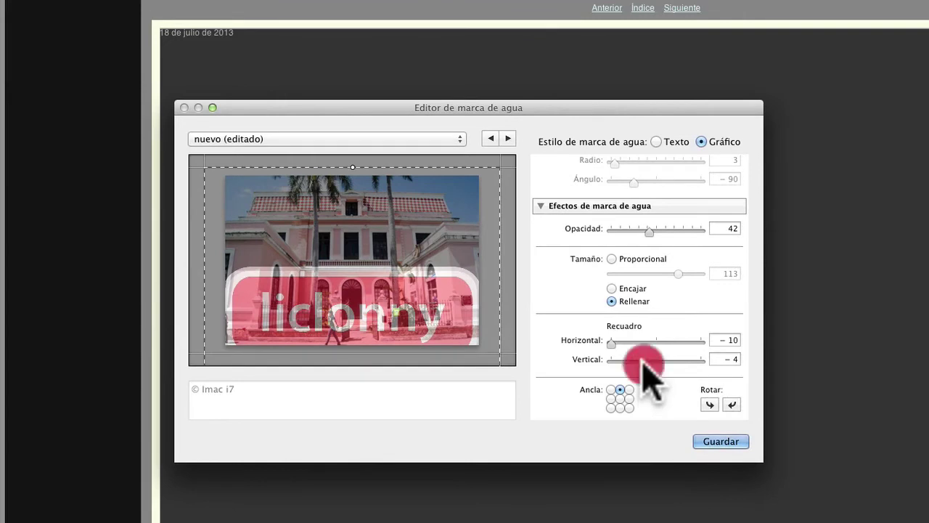
drag(638, 363, 560, 363)
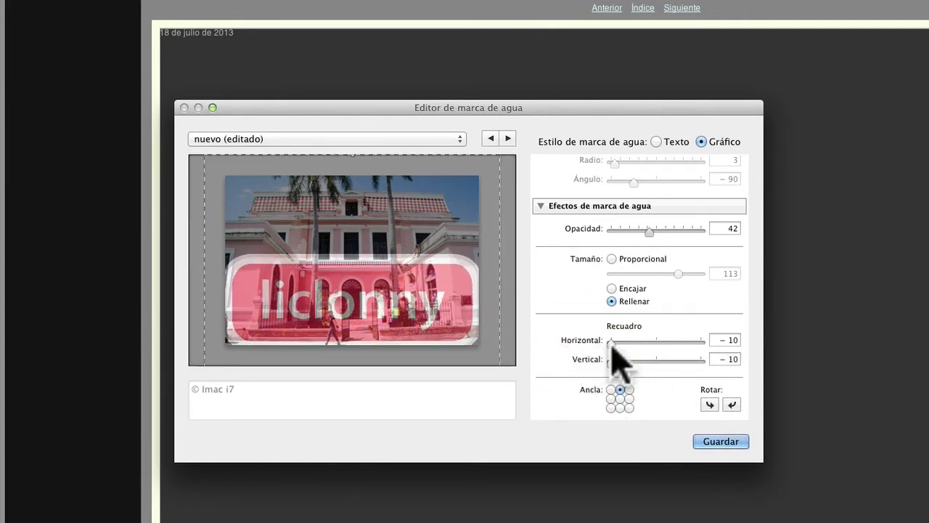
drag(612, 343, 721, 353)
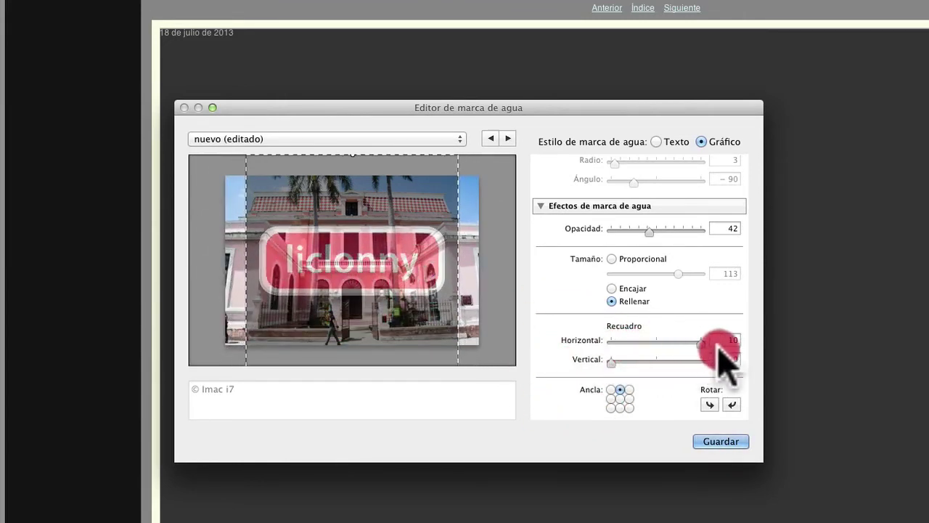
Switch watermark size to Proporcional and shrink it to 29.
click(677, 274)
click(677, 275)
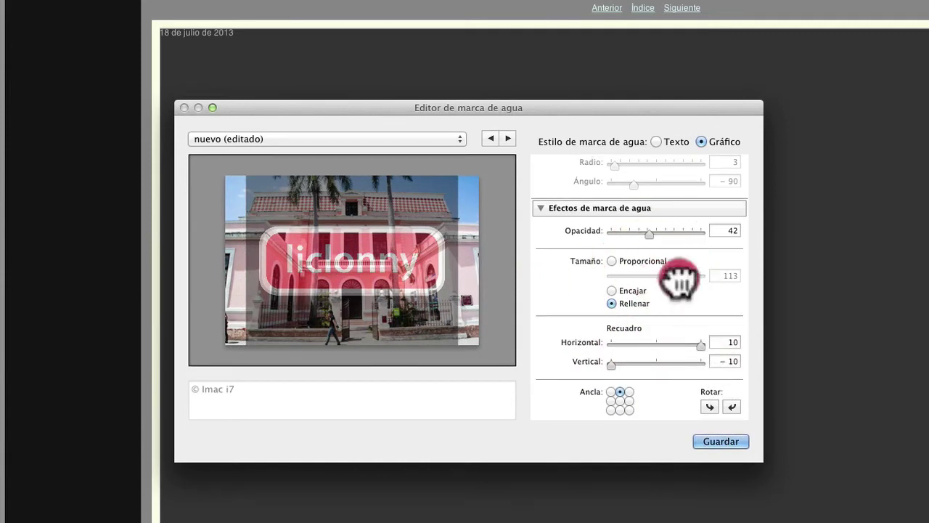
click(612, 262)
drag(678, 276, 630, 277)
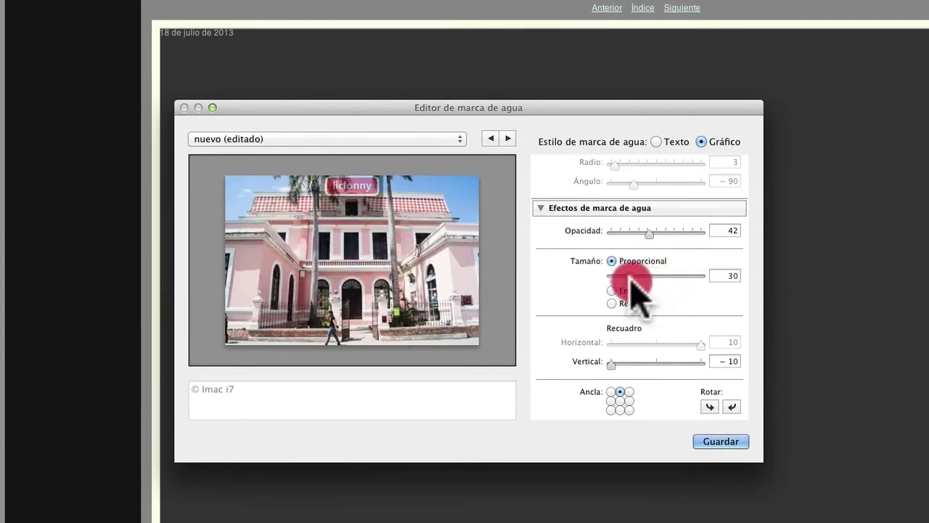
Anchor the logo at the top-right corner and fine-tune its proportional size to 30.
click(629, 391)
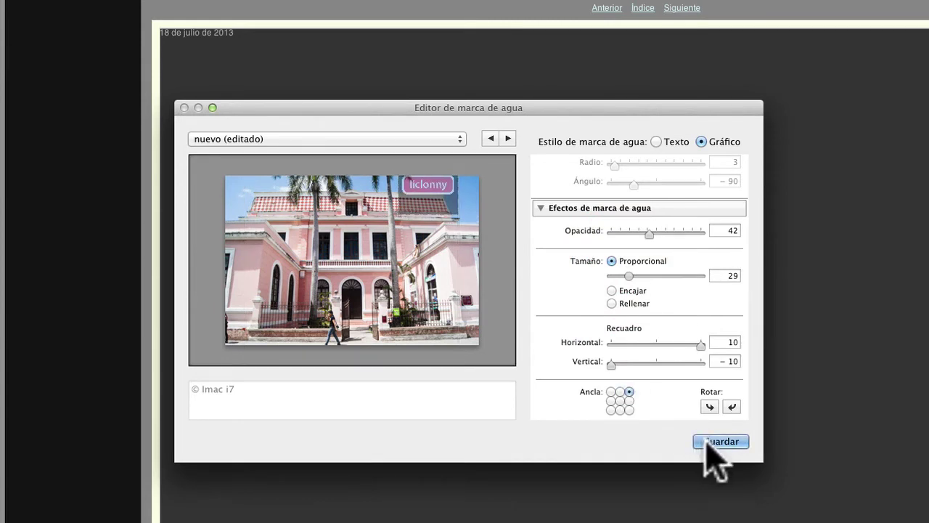
drag(628, 276, 630, 276)
drag(415, 208, 427, 196)
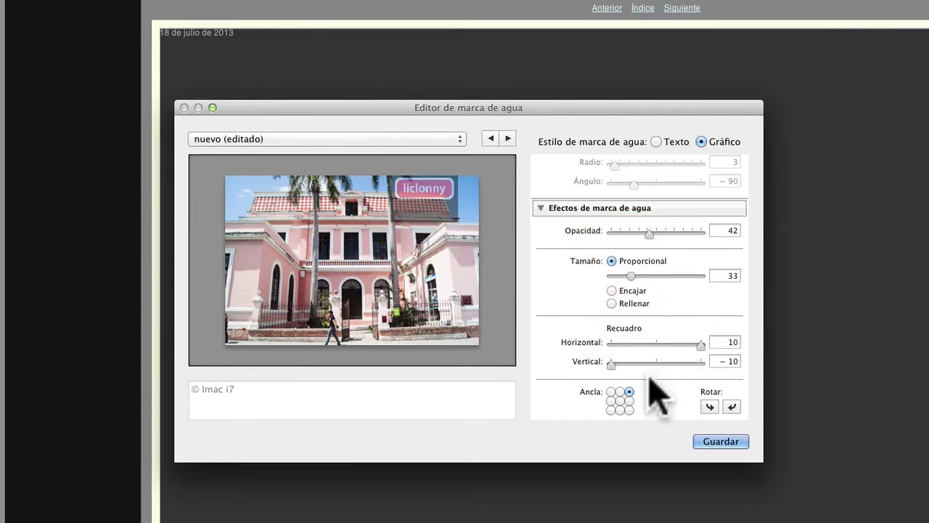
drag(631, 275, 634, 289)
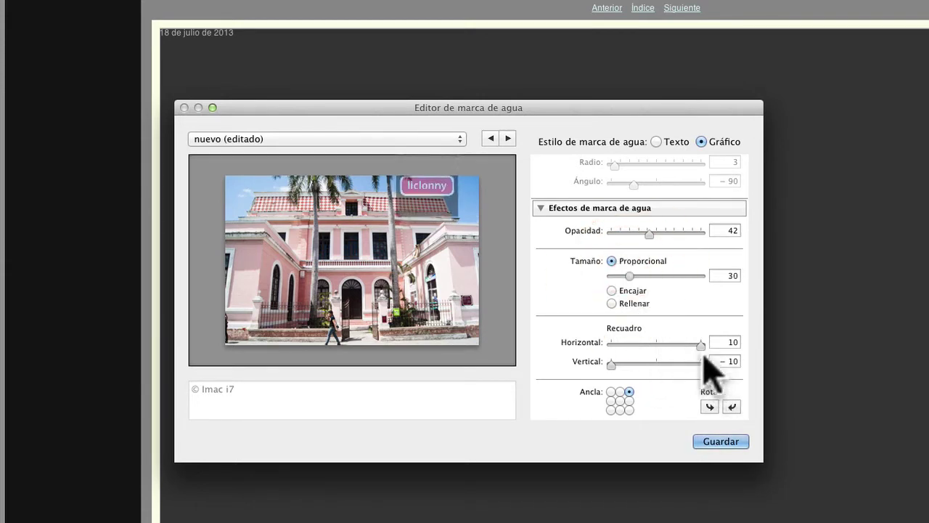
drag(703, 348, 724, 353)
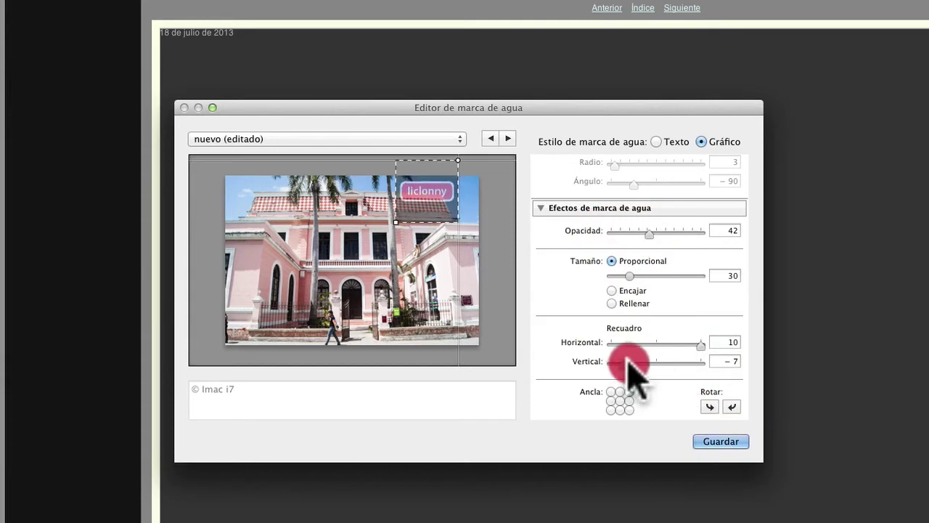
mouse_move(613, 365)
mouse_down()
mouse_move(769, 377)
mouse_move(544, 357)
mouse_up()
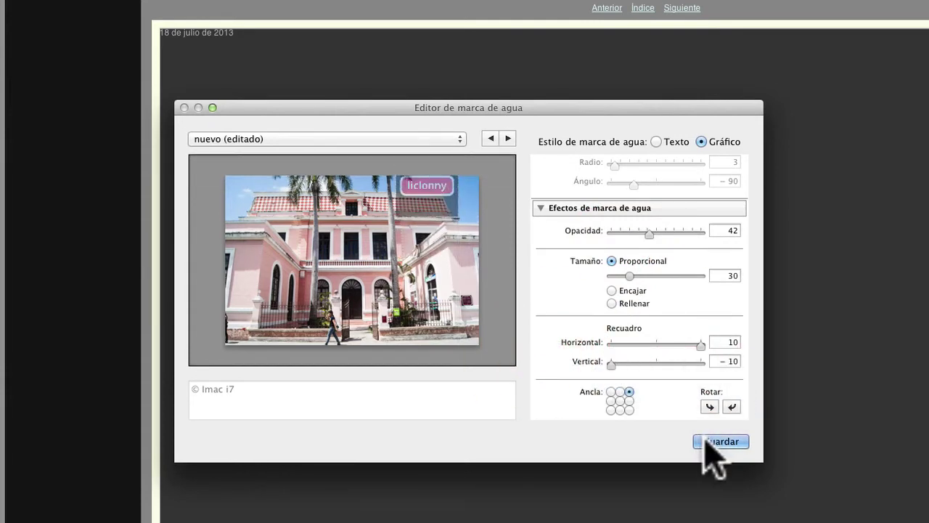
Begin a new watermark preset and name it 'Liclonny'.
click(705, 440)
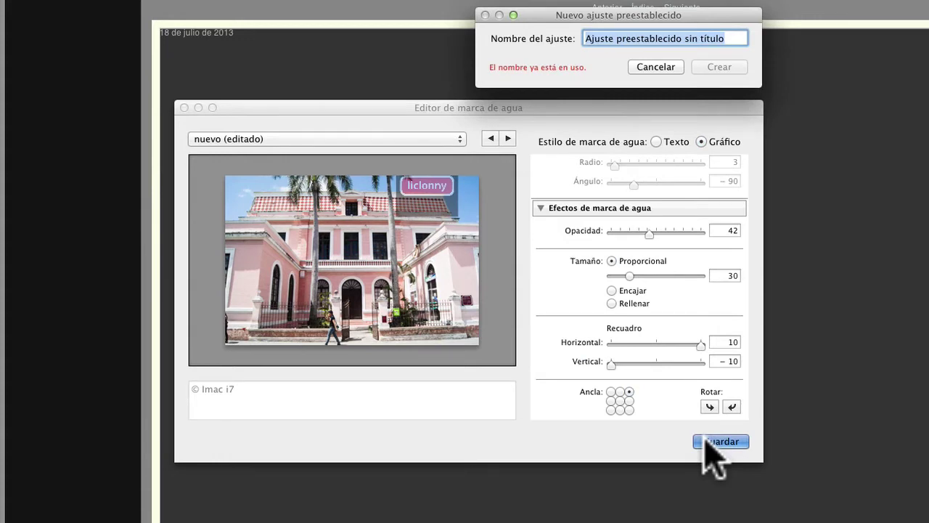
text(Liclonny)
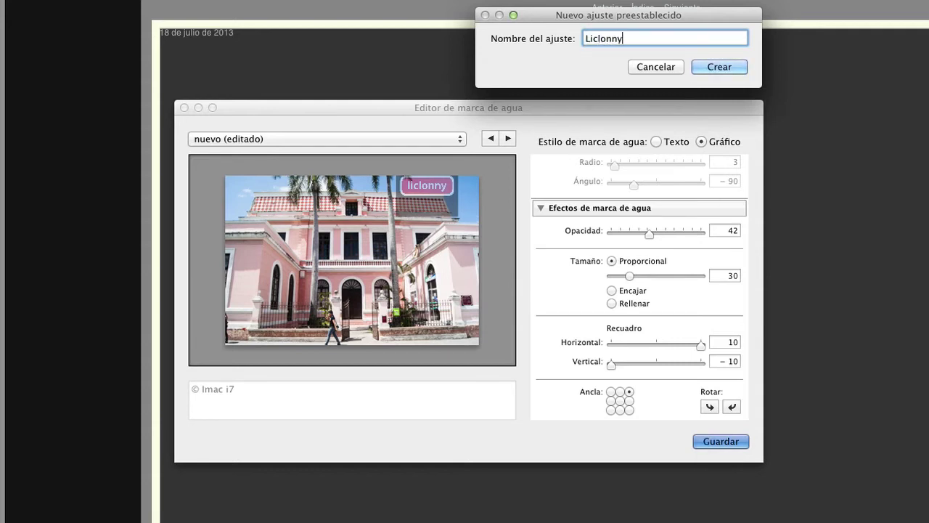
Create the Liclonny preset, then browse the gallery preview and open the first photo.
click(712, 69)
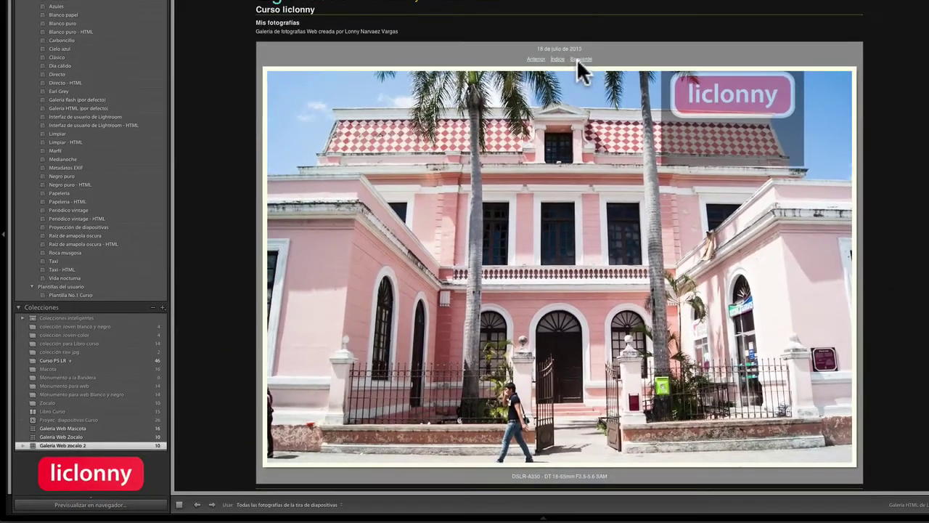
click(579, 58)
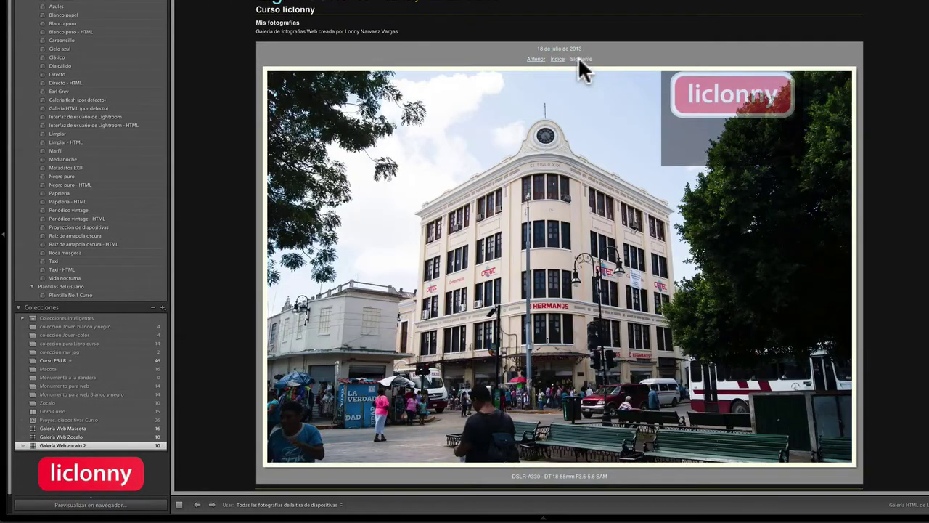
click(578, 57)
click(557, 59)
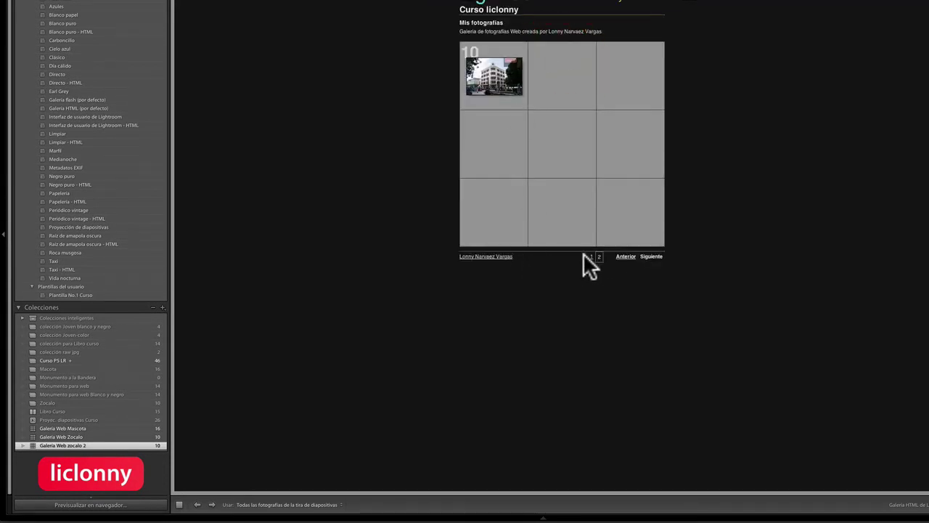
click(590, 255)
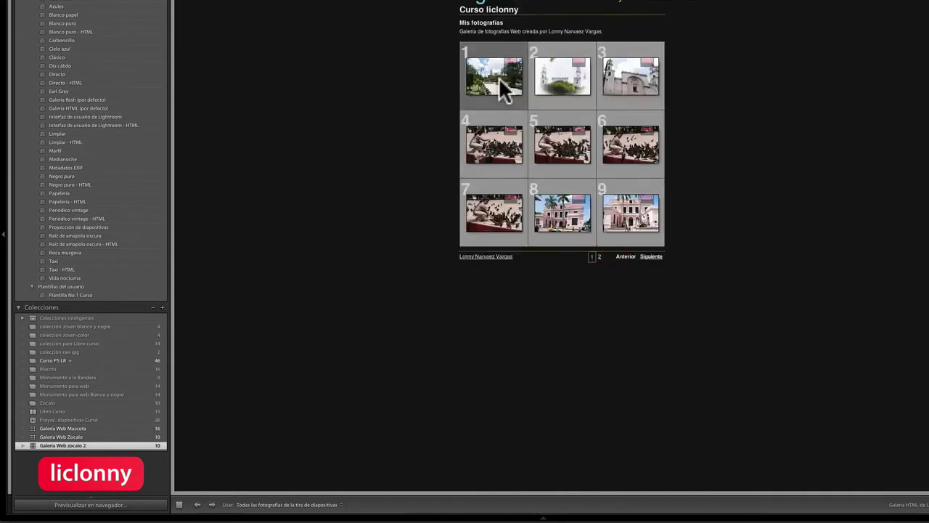
click(499, 78)
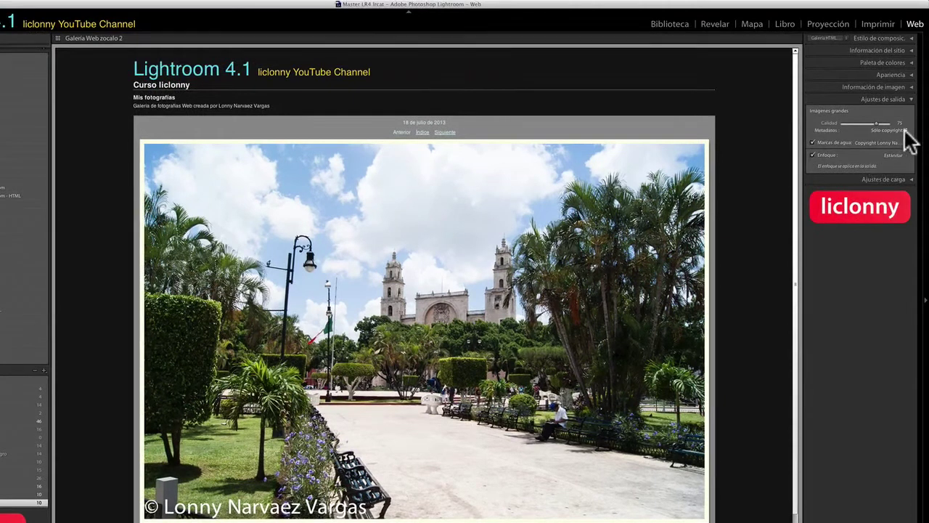
Keep only copyright metadata in the large images and open the watermark editor.
click(906, 131)
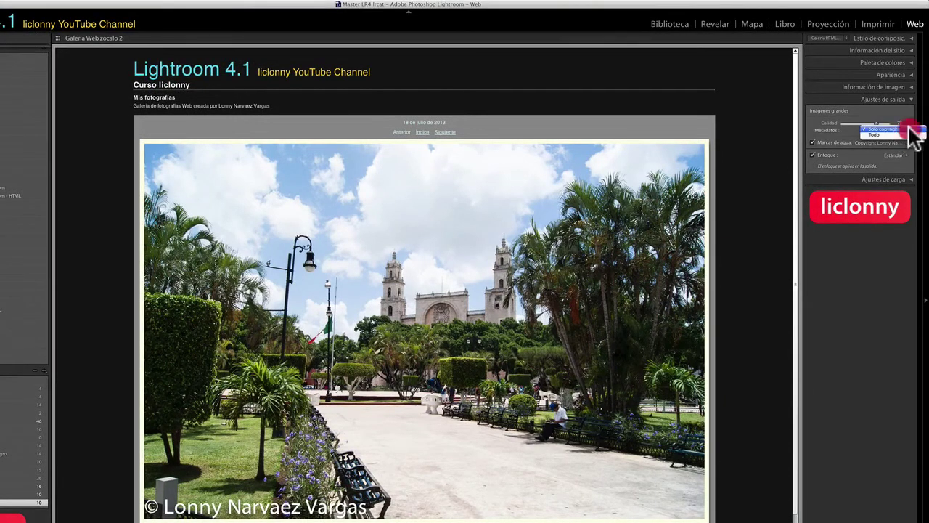
click(909, 128)
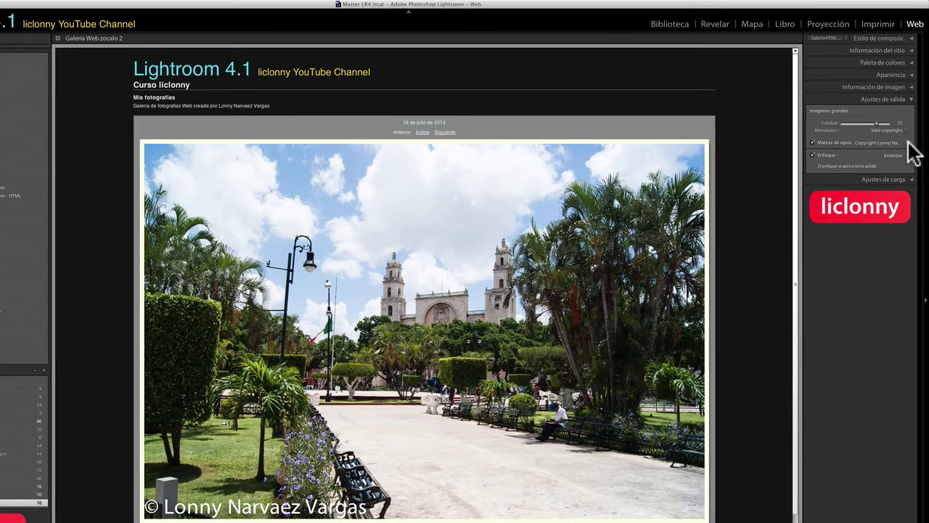
click(907, 142)
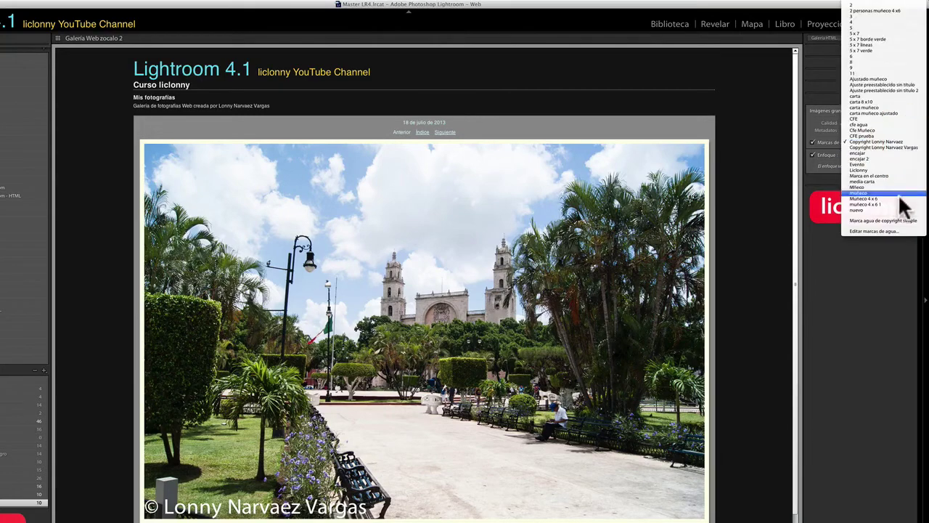
click(903, 232)
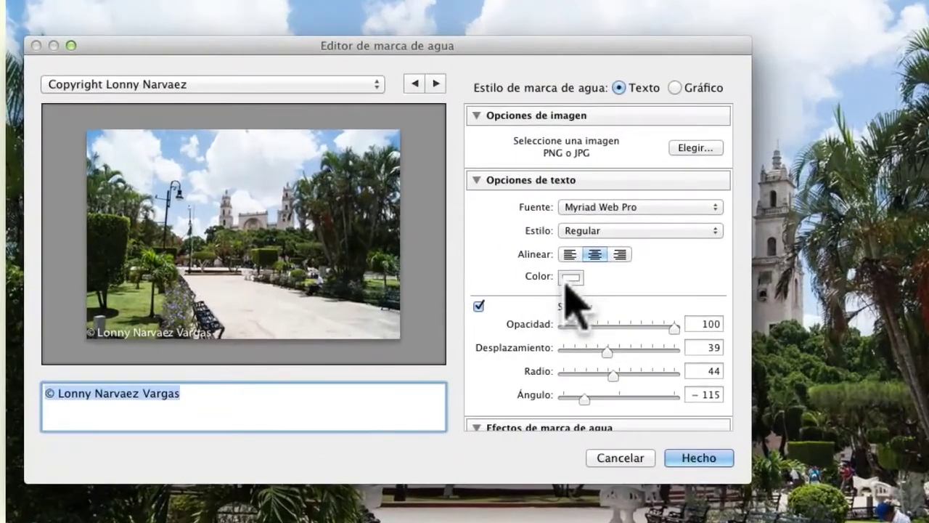
Make the copyright text yellow Optima and enlarge it across the photo bottom.
click(408, 298)
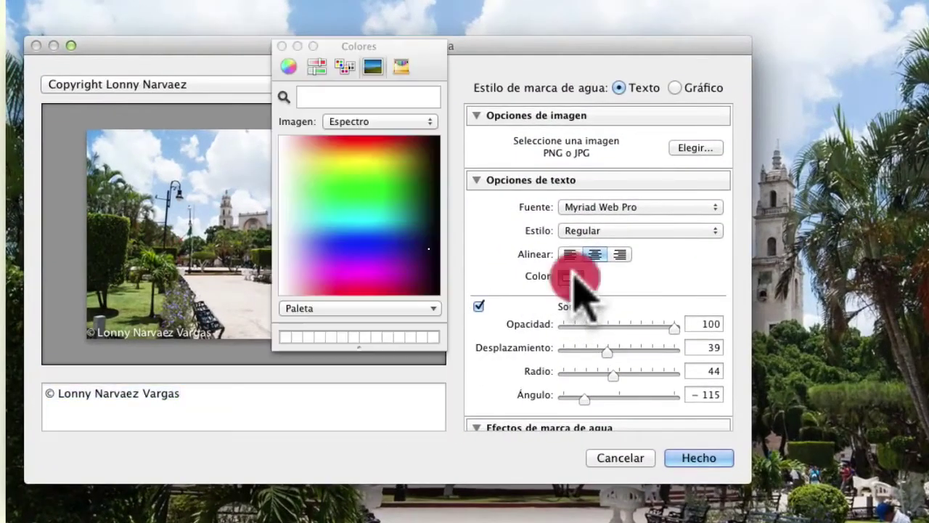
click(431, 240)
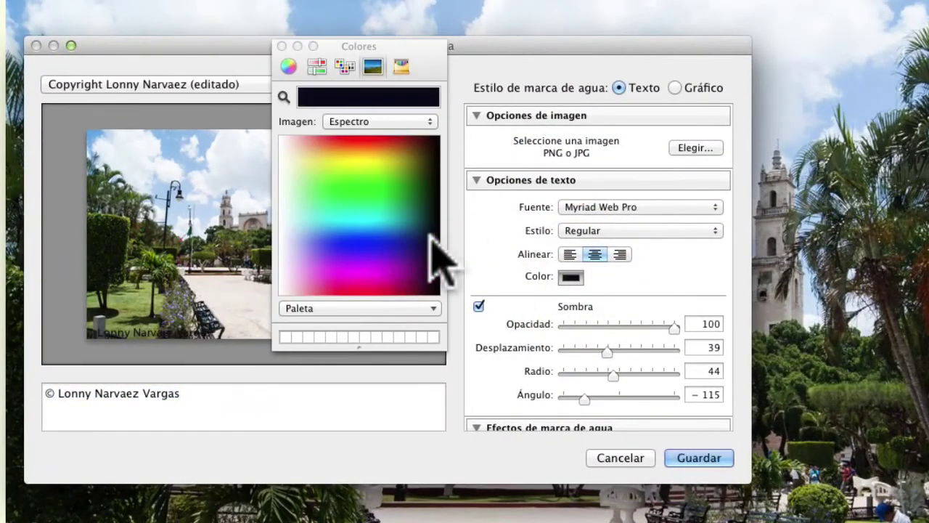
click(362, 160)
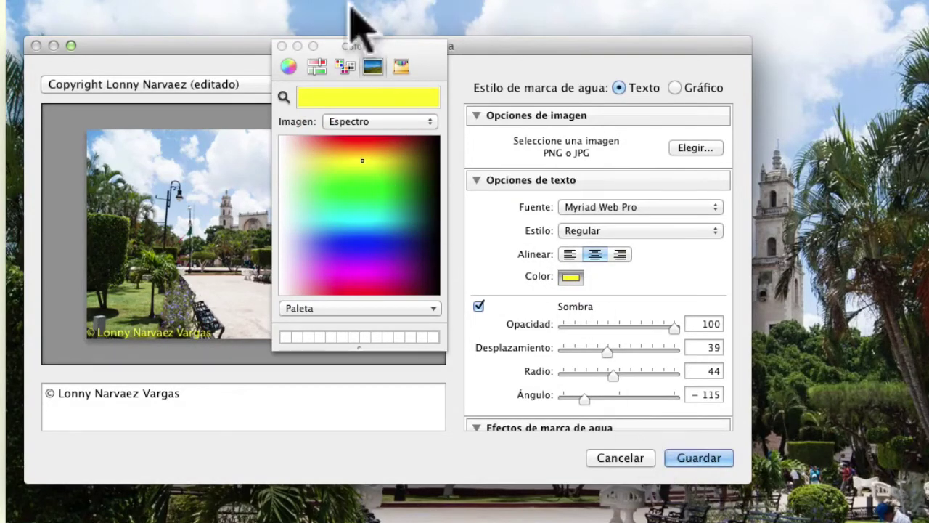
click(282, 46)
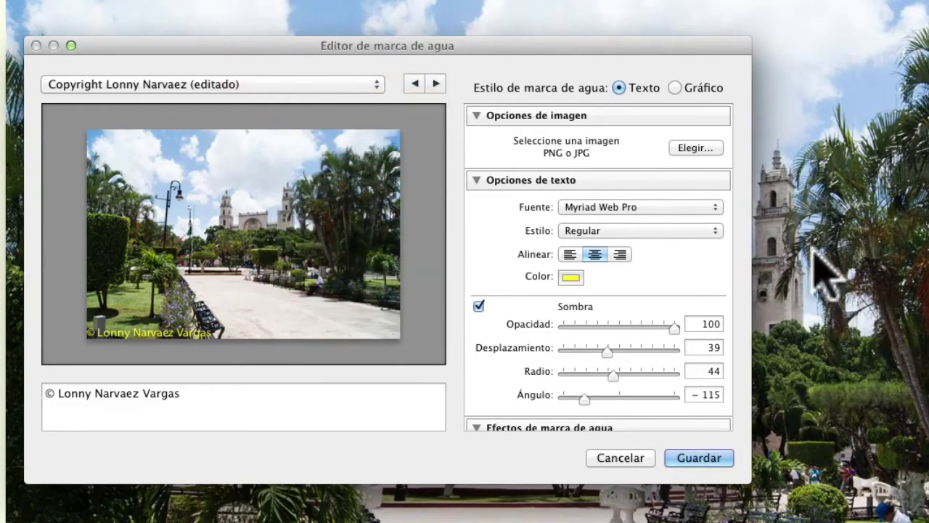
drag(675, 211, 661, 390)
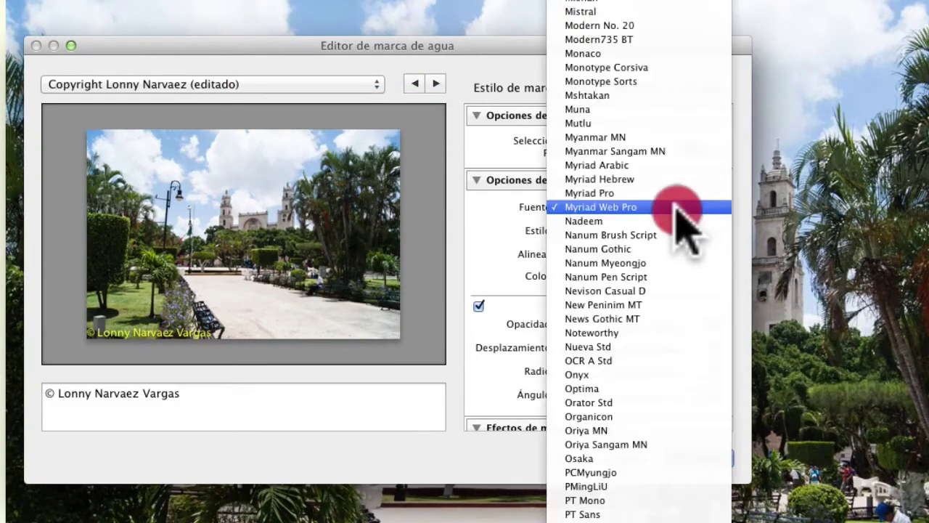
click(661, 390)
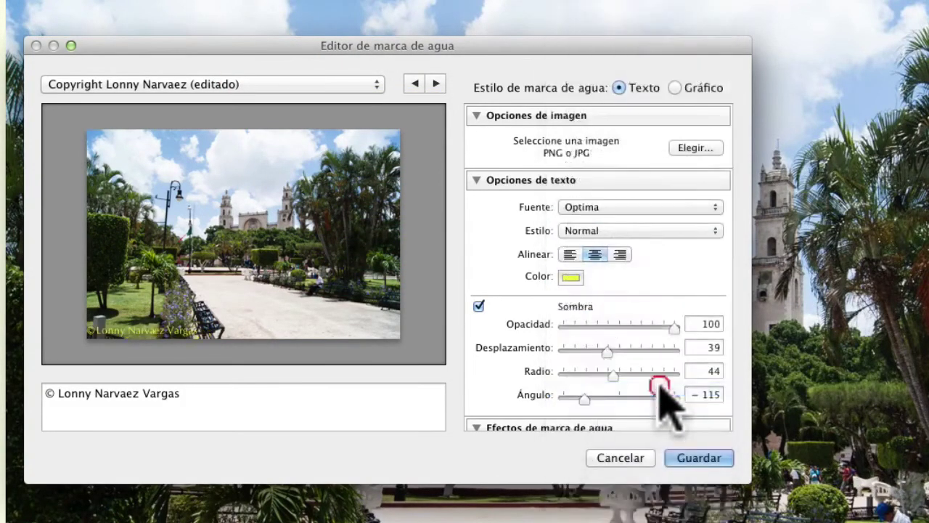
mouse_move(142, 331)
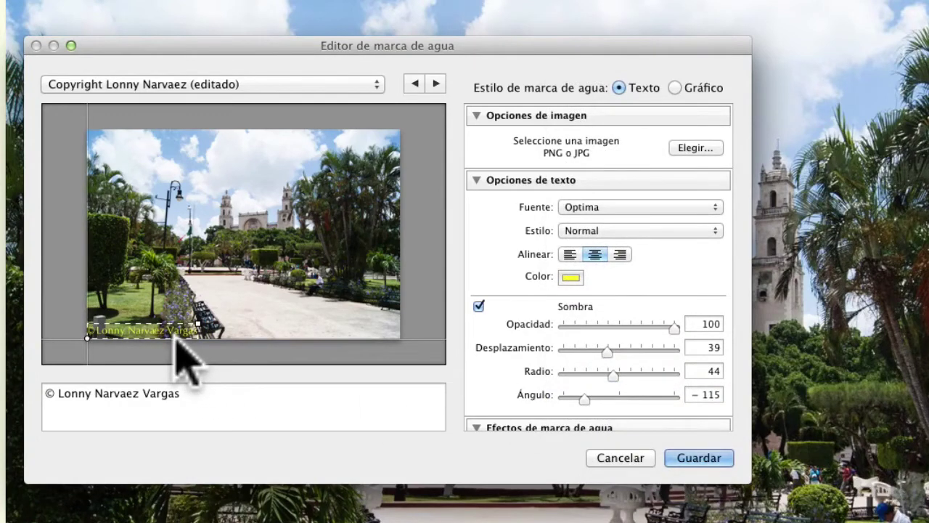
mouse_move(197, 323)
mouse_down()
mouse_move(498, 307)
mouse_move(369, 321)
mouse_move(408, 259)
mouse_up()
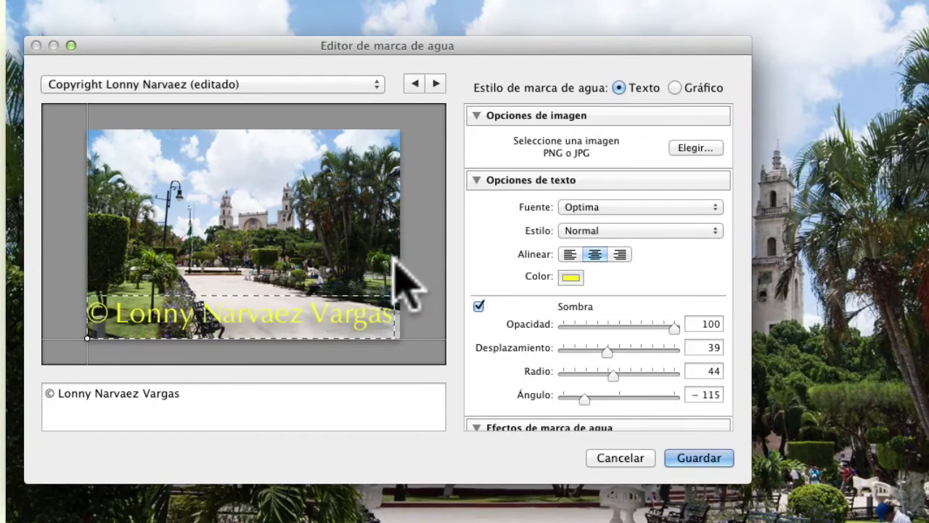
click(398, 263)
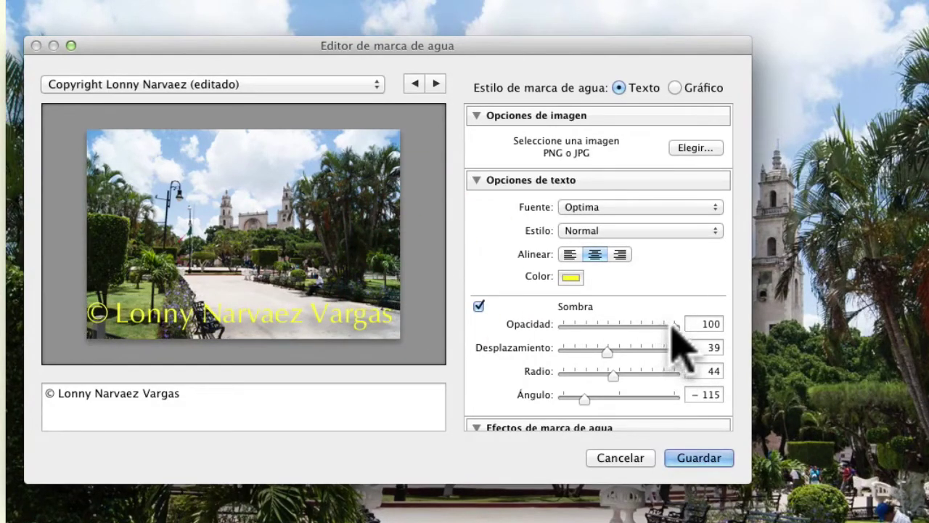
Set the watermark shadow to opacity 29, offset 17, radius 0, angle −28.
mouse_move(671, 325)
mouse_down()
mouse_move(566, 329)
mouse_move(574, 332)
mouse_move(570, 322)
mouse_move(655, 348)
mouse_move(587, 348)
mouse_move(643, 349)
mouse_move(611, 349)
mouse_move(622, 370)
mouse_move(659, 371)
mouse_move(535, 372)
mouse_move(610, 372)
mouse_move(549, 374)
mouse_up()
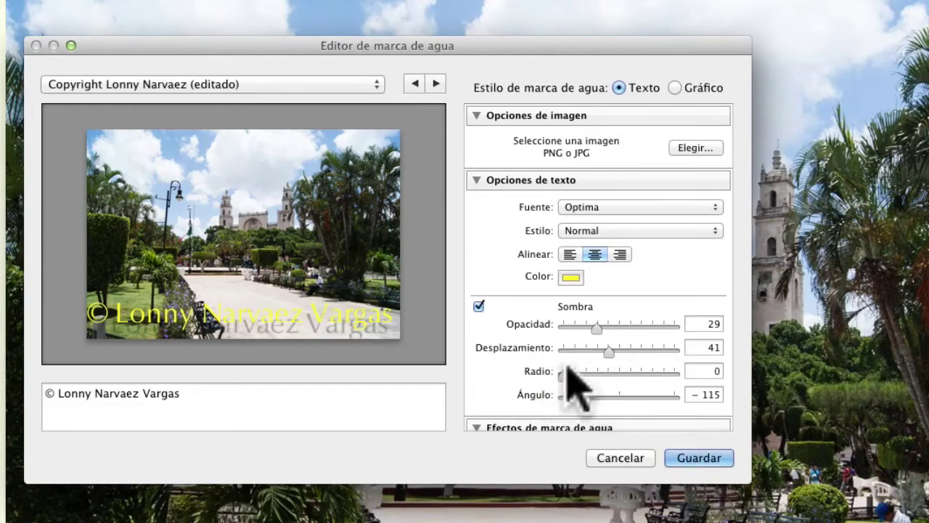
drag(609, 350, 583, 354)
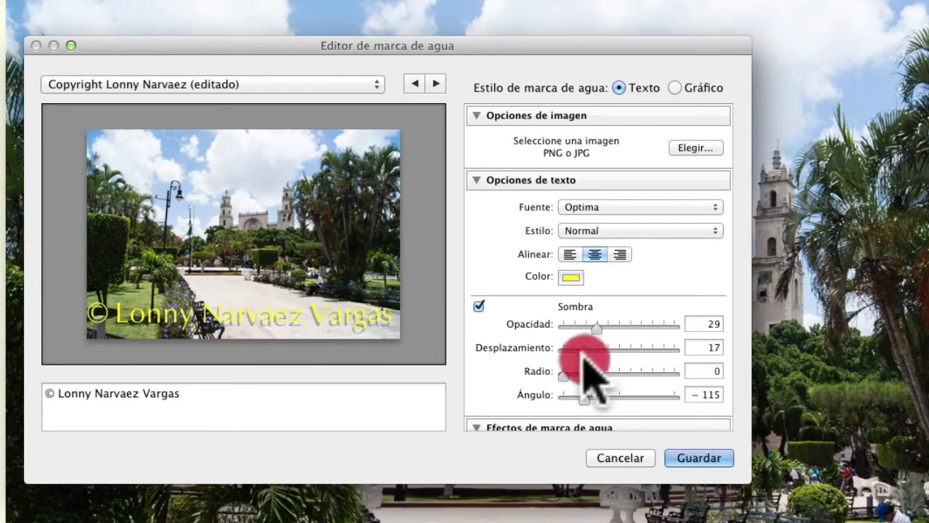
drag(586, 398, 610, 398)
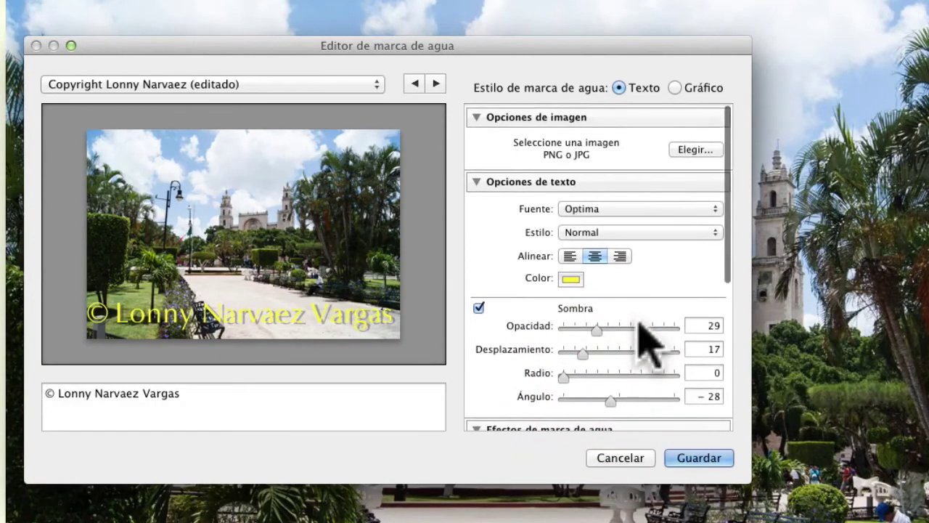
Fade the watermark to opacity 59 and try size modes and inset adjustments.
scroll(642, 332, down, 2)
scroll(638, 323, down, 1)
scroll(638, 326, down, 3)
scroll(639, 330, down, 2)
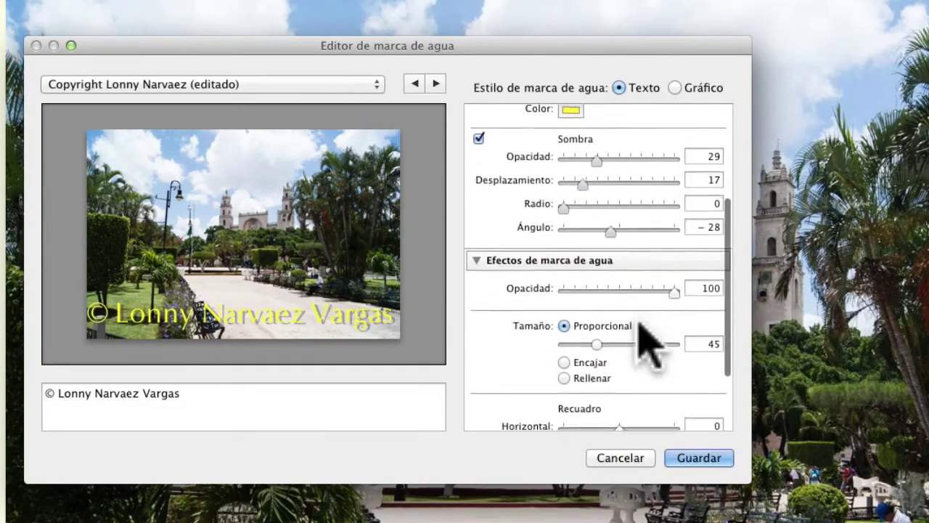
scroll(653, 312, down, 1)
mouse_move(675, 275)
mouse_down()
mouse_move(586, 277)
mouse_move(629, 285)
mouse_up()
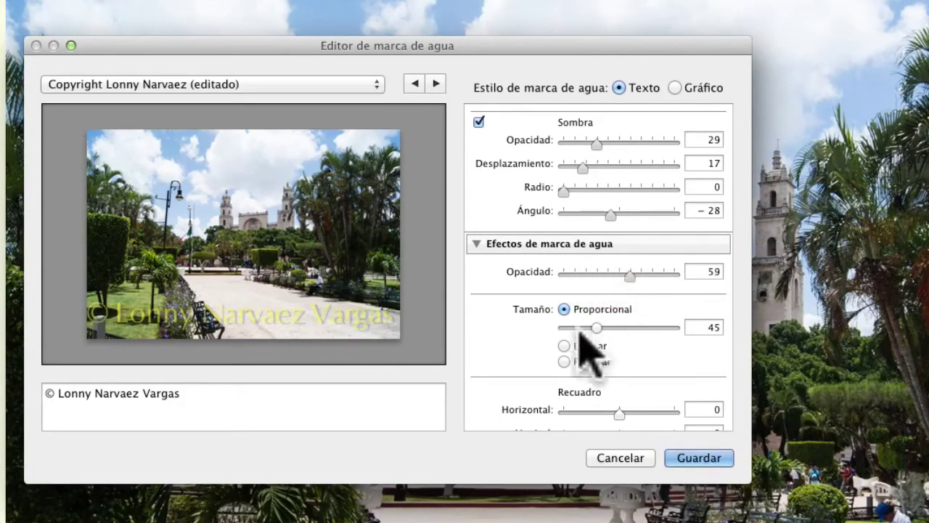
click(563, 345)
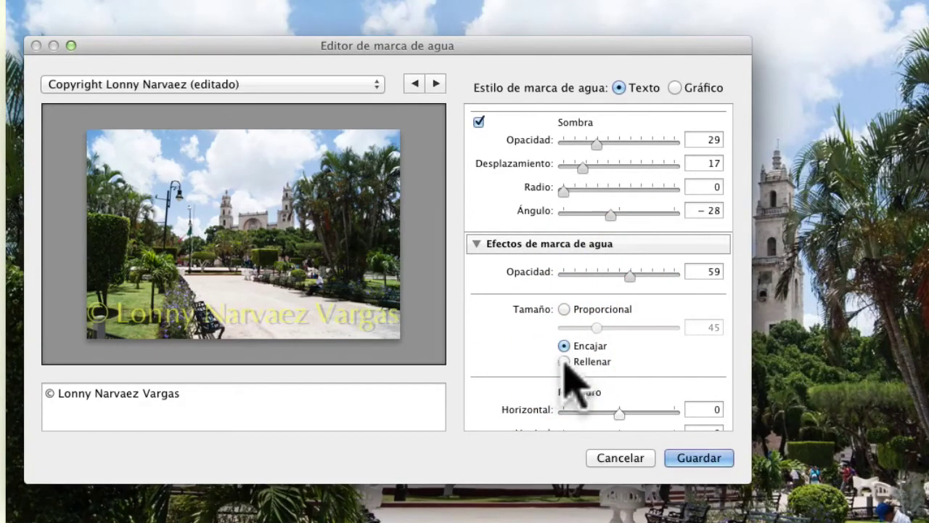
click(564, 361)
click(564, 346)
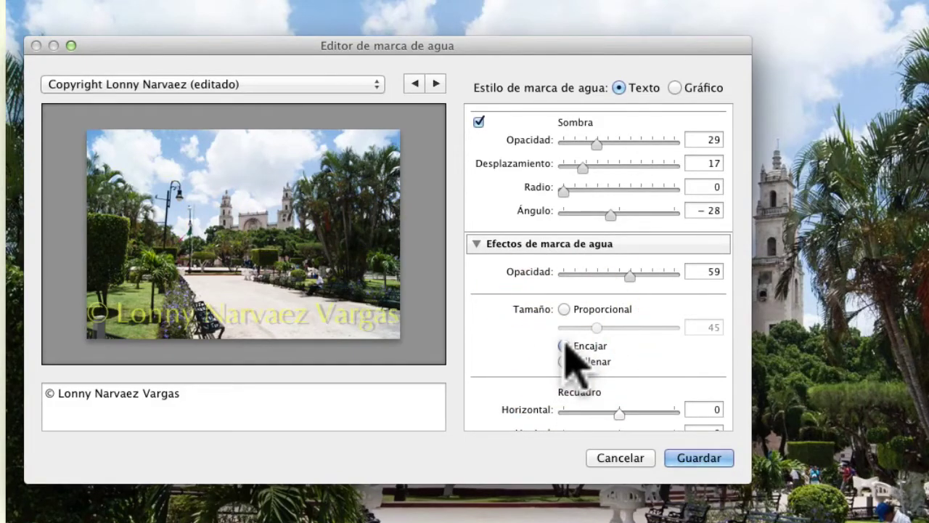
mouse_move(619, 412)
mouse_down()
mouse_move(669, 411)
mouse_move(501, 412)
mouse_move(590, 413)
mouse_up()
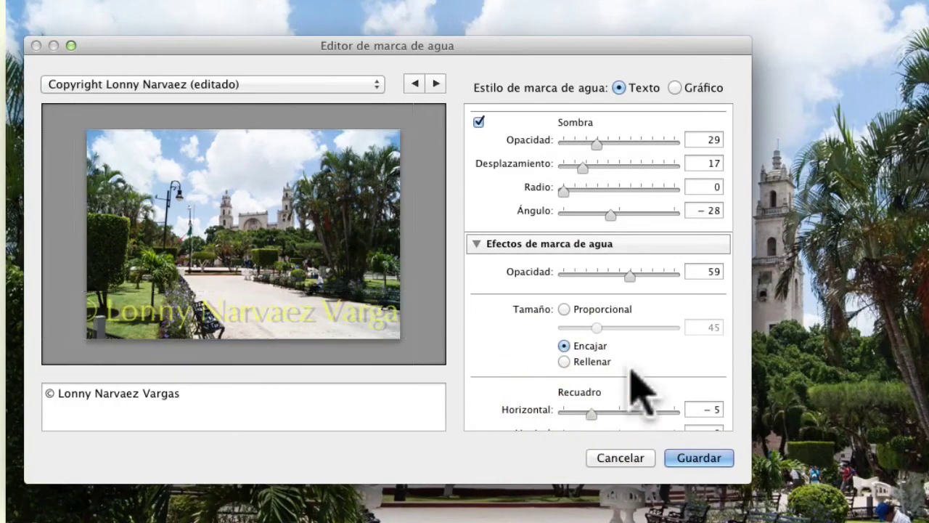
scroll(630, 370, down, 2)
scroll(630, 371, down, 3)
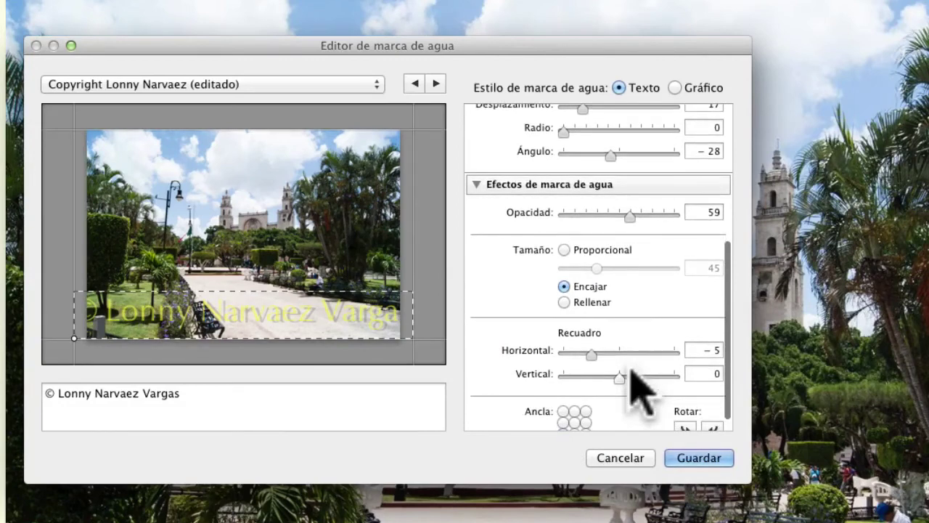
mouse_move(621, 374)
mouse_down()
mouse_move(591, 378)
mouse_move(588, 355)
mouse_up()
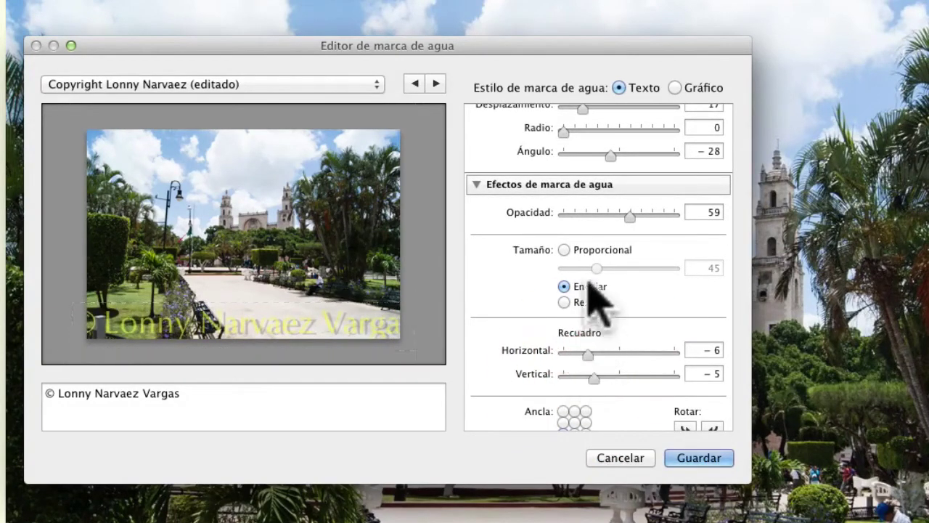
Size the watermark proportionally at 28 and reposition it toward the lower-left corner.
click(564, 250)
drag(608, 268, 585, 269)
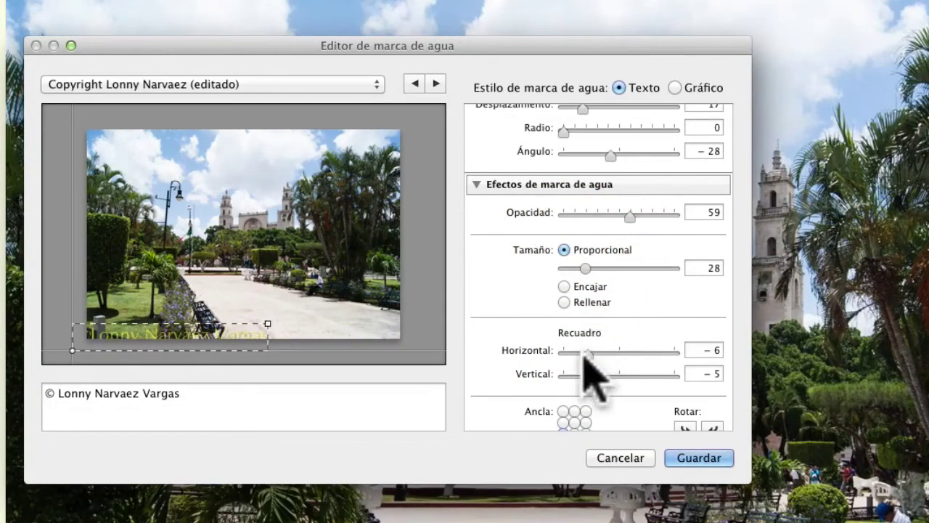
drag(586, 353, 628, 351)
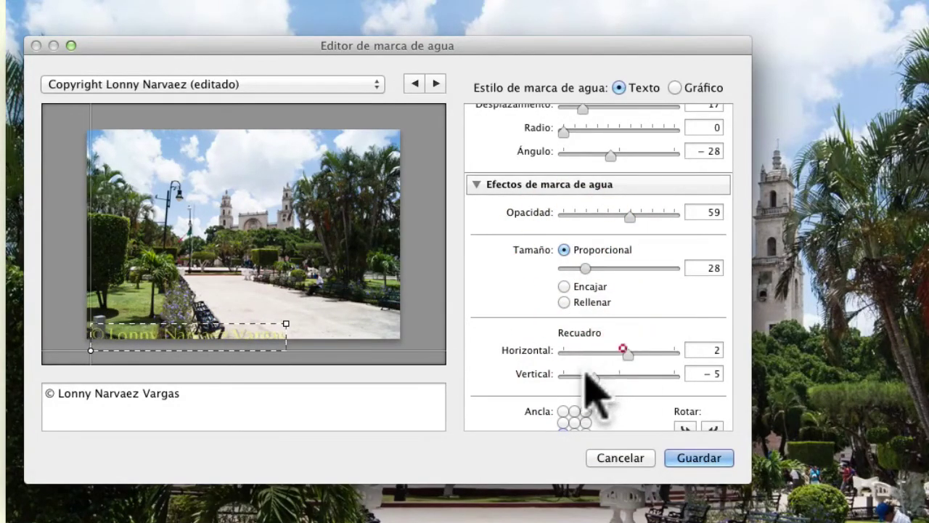
drag(586, 375, 616, 376)
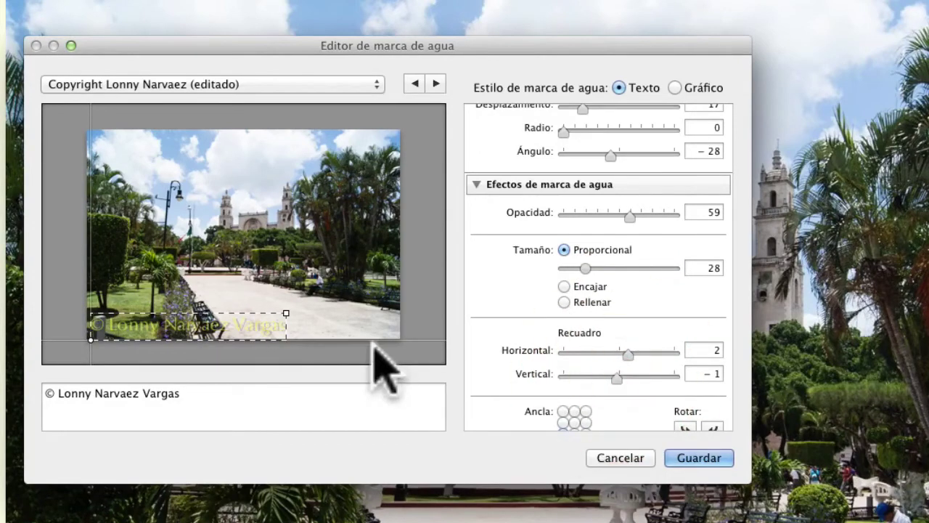
scroll(632, 394, down, 2)
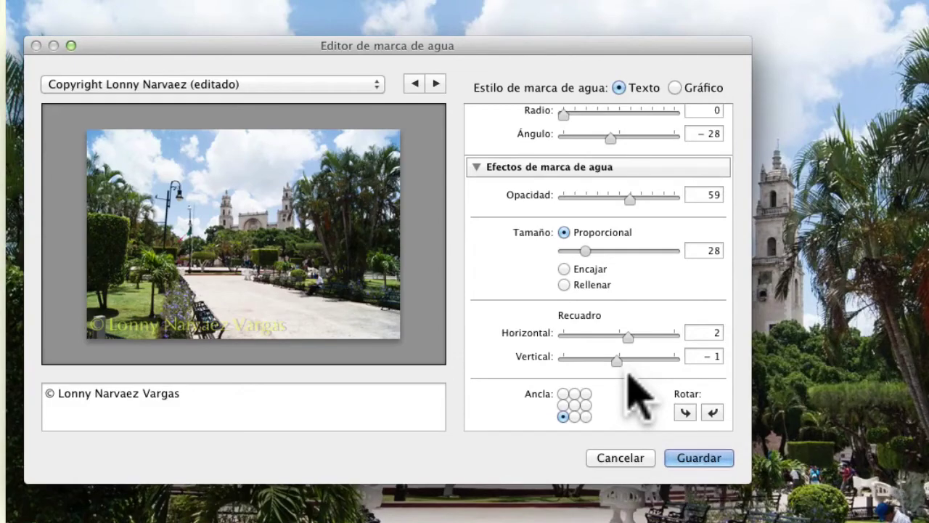
click(574, 404)
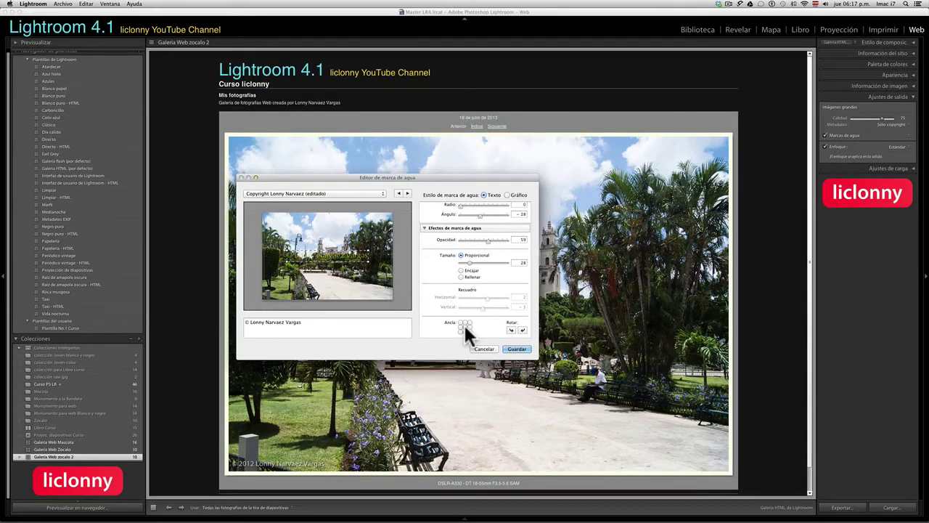
Discard the watermark edits and preview the 'Curso liclonny' web gallery in the browser.
click(485, 349)
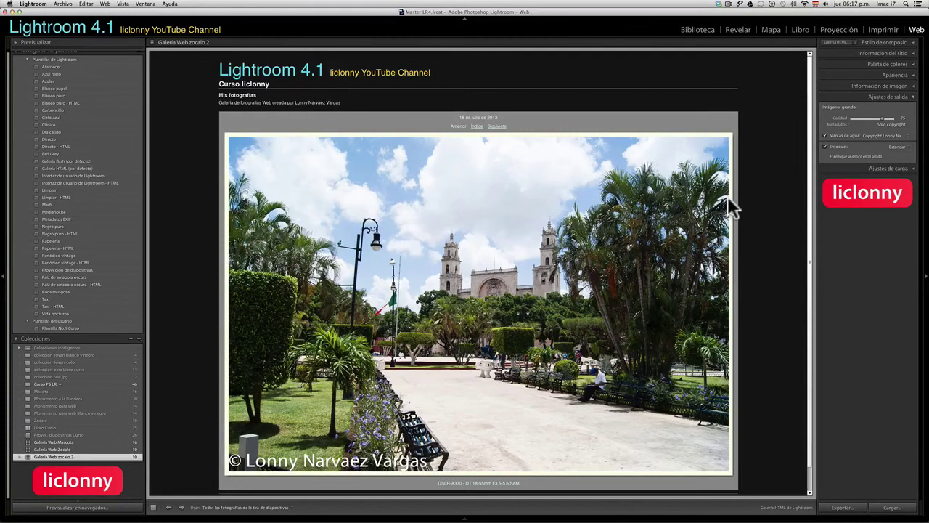
key(shift+super)
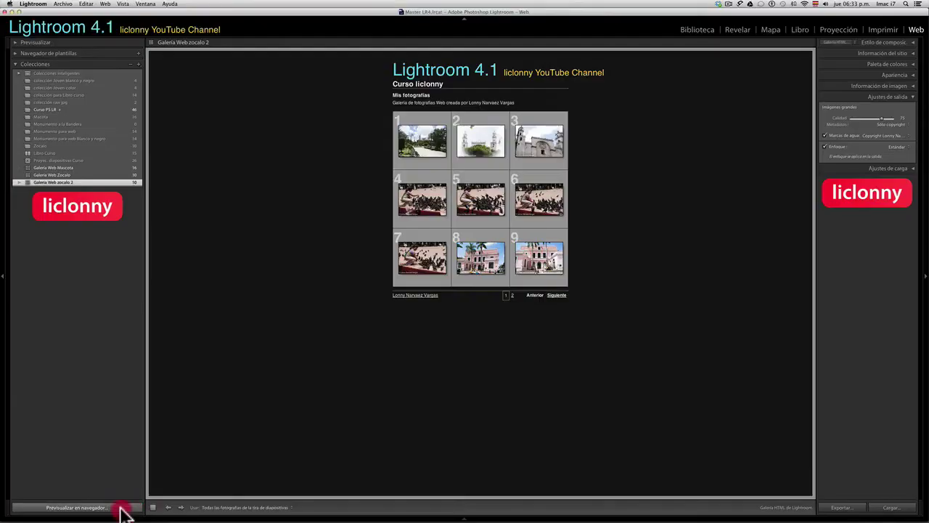
click(120, 507)
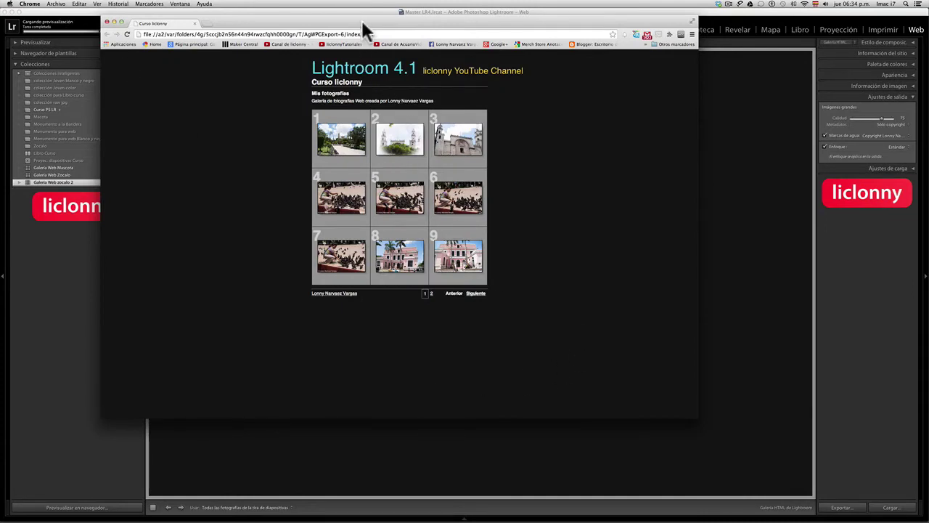
Open gallery photo 2 large and page forward eight photos to the clock-tower building.
mouse_move(352, 22)
mouse_down()
mouse_move(353, 66)
mouse_move(372, 25)
mouse_up()
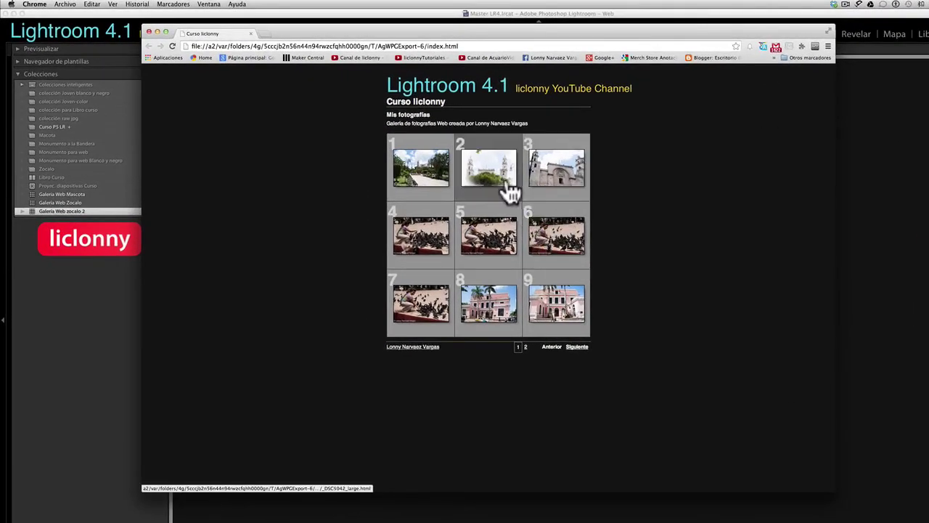
click(493, 180)
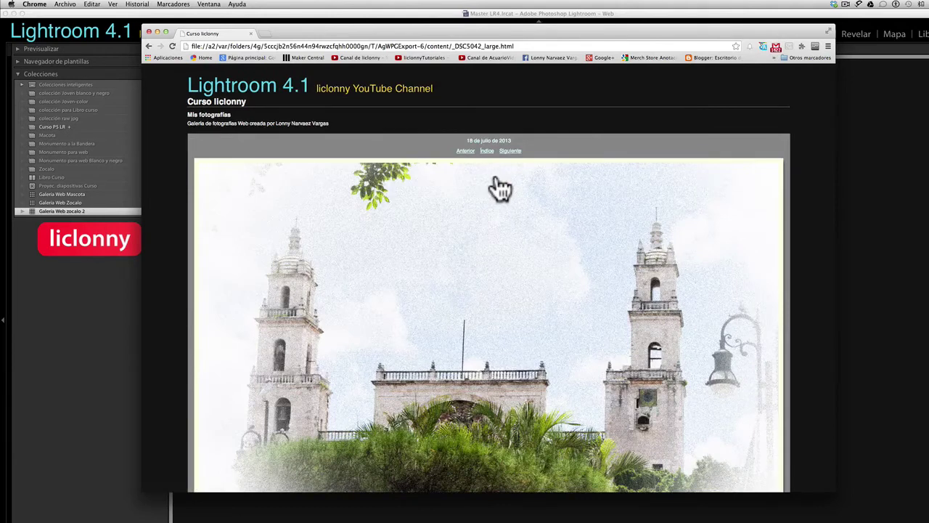
click(510, 153)
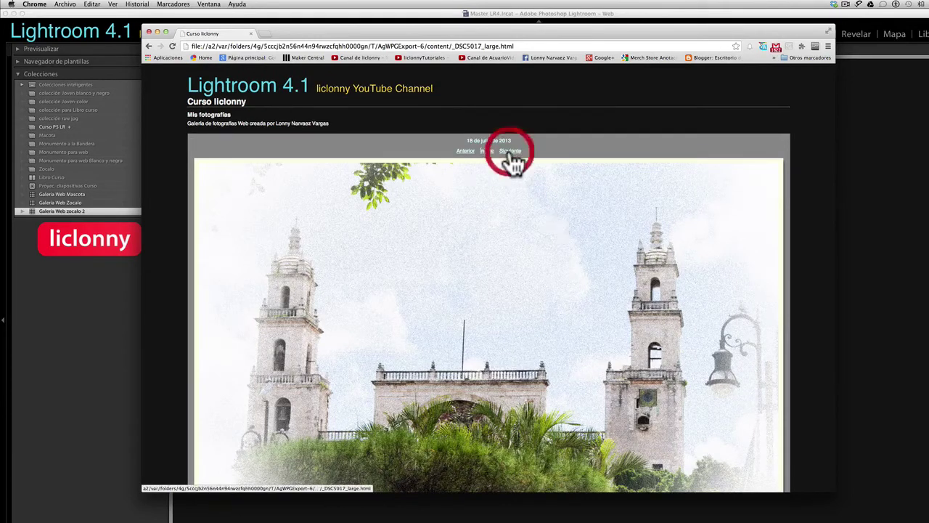
click(510, 153)
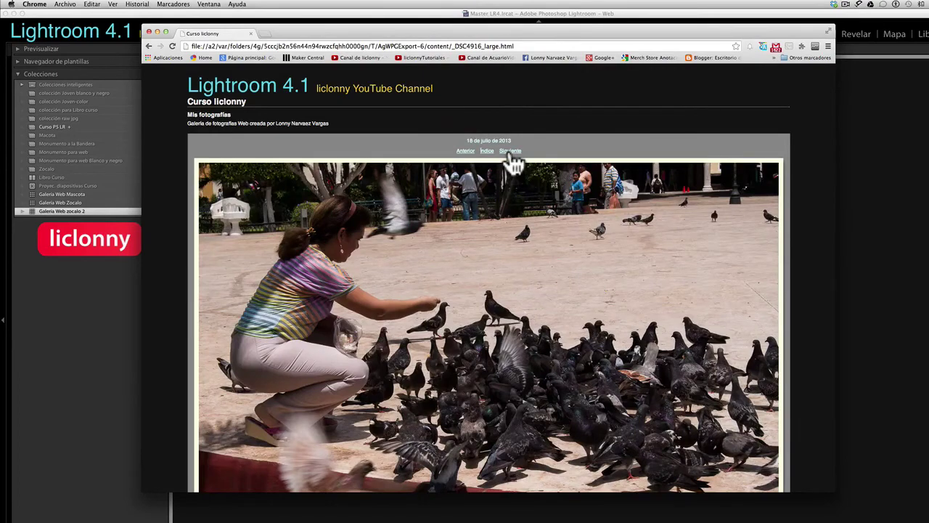
click(511, 153)
click(510, 152)
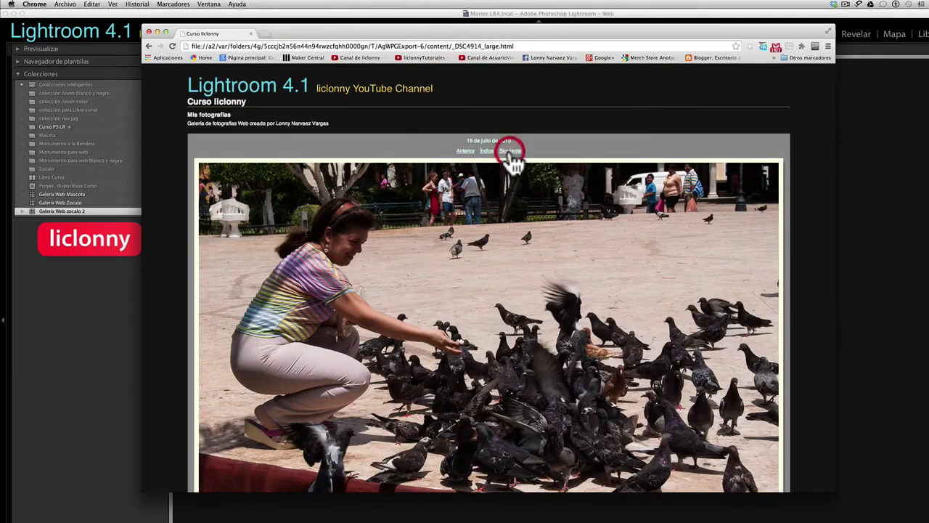
click(510, 153)
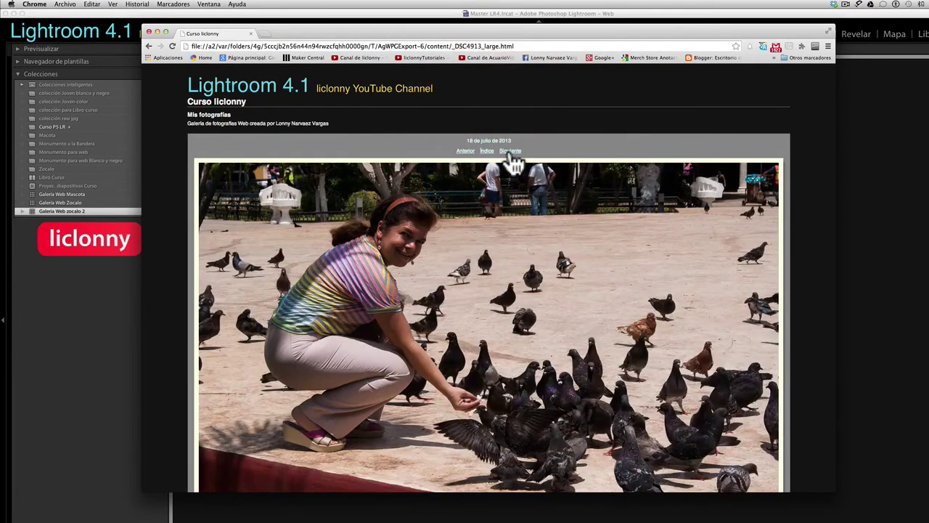
click(511, 153)
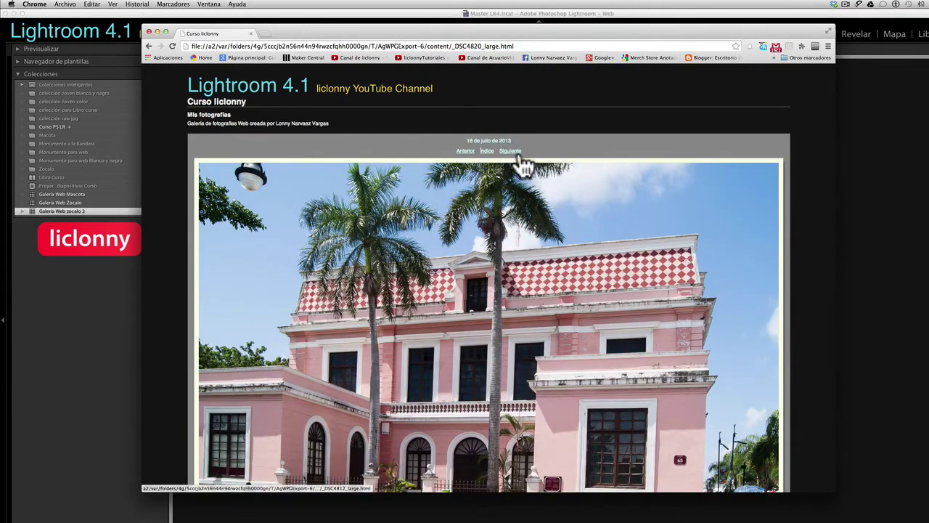
click(517, 153)
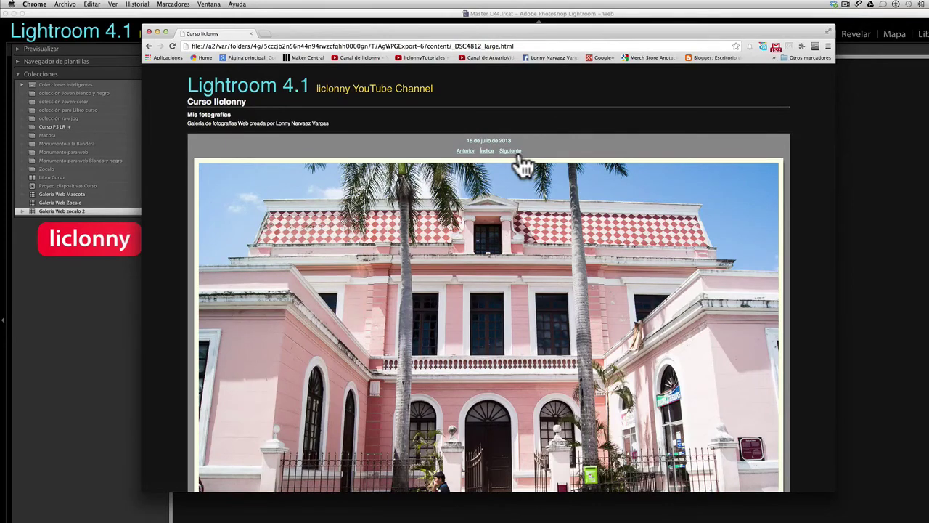
click(511, 152)
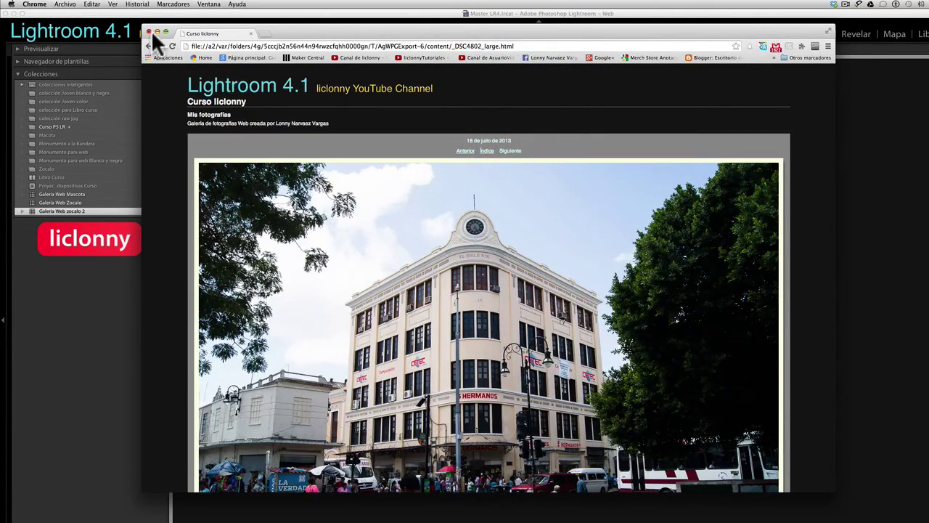
Close the browser preview, then start the web gallery export and cancel its save dialog.
click(148, 32)
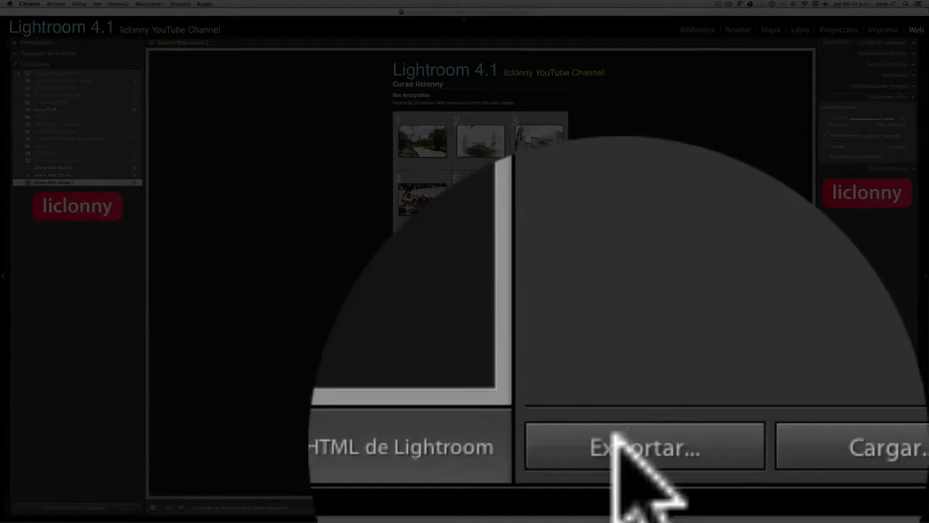
click(838, 506)
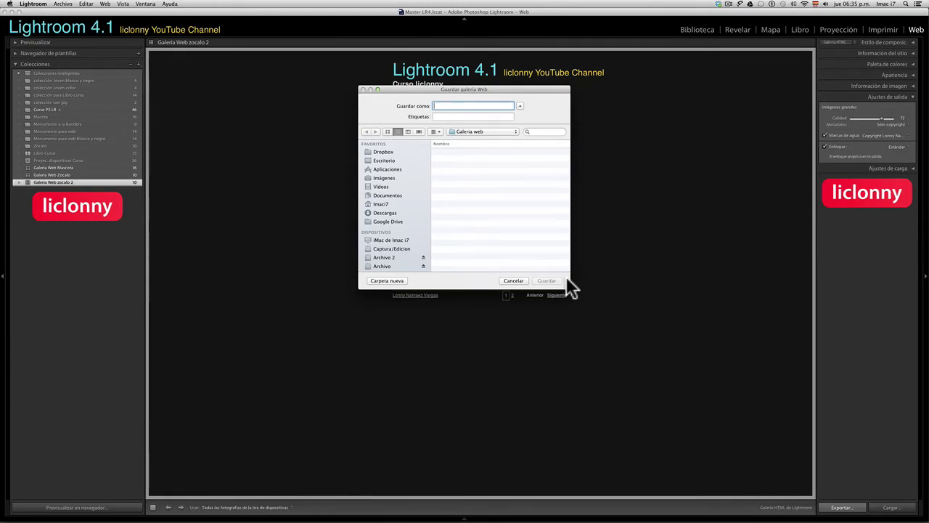
click(503, 281)
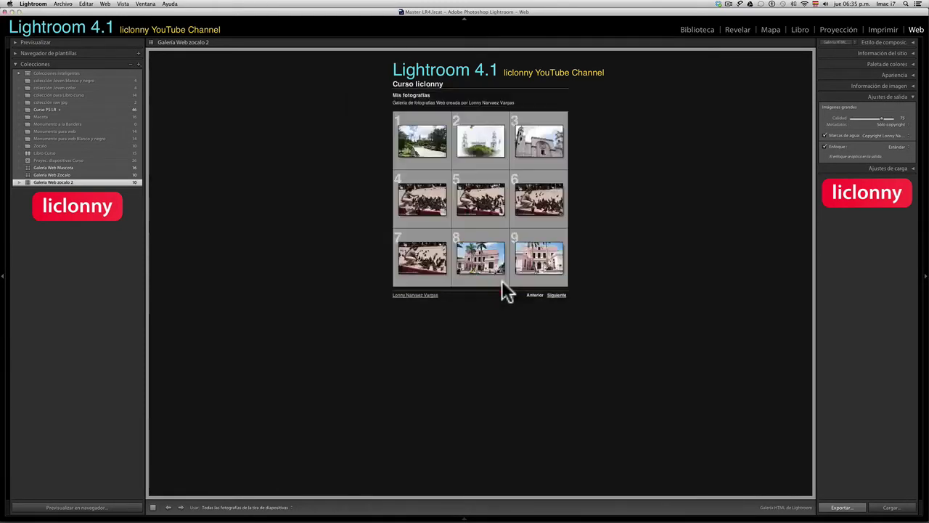
click(891, 508)
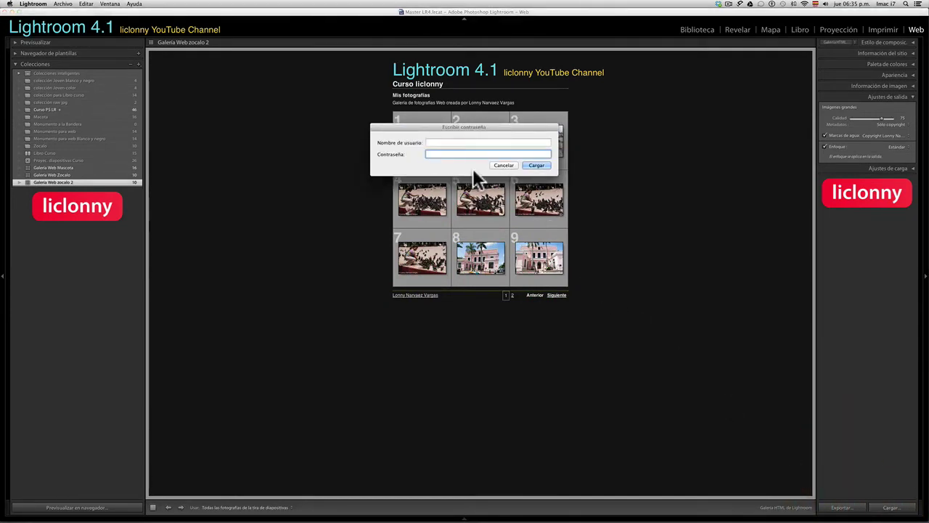
click(439, 143)
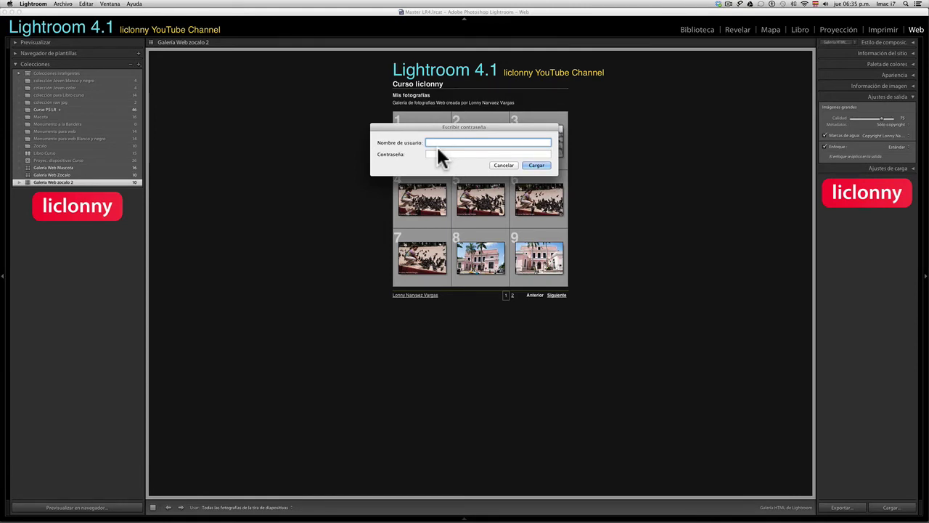
click(499, 166)
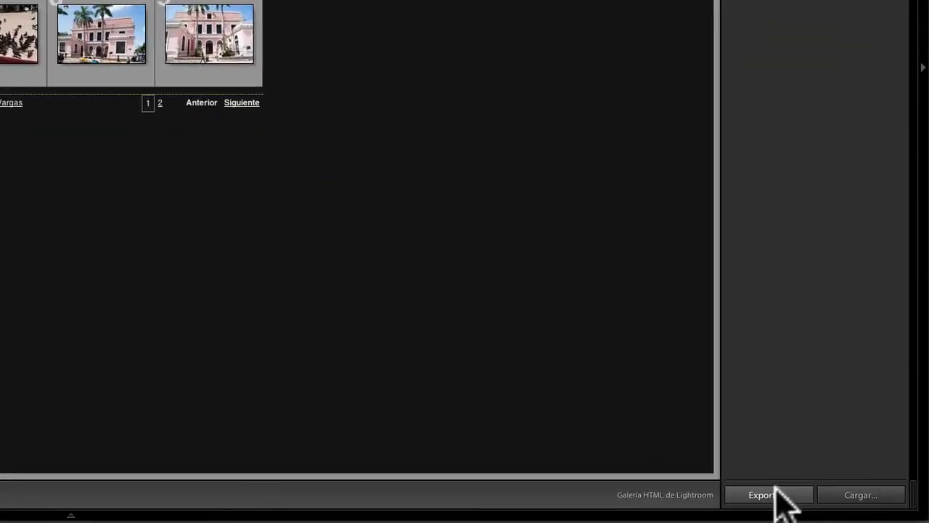
Save the web gallery export as 'Prueba galeria web' in the Galeria web folder, fixing the typo.
click(844, 504)
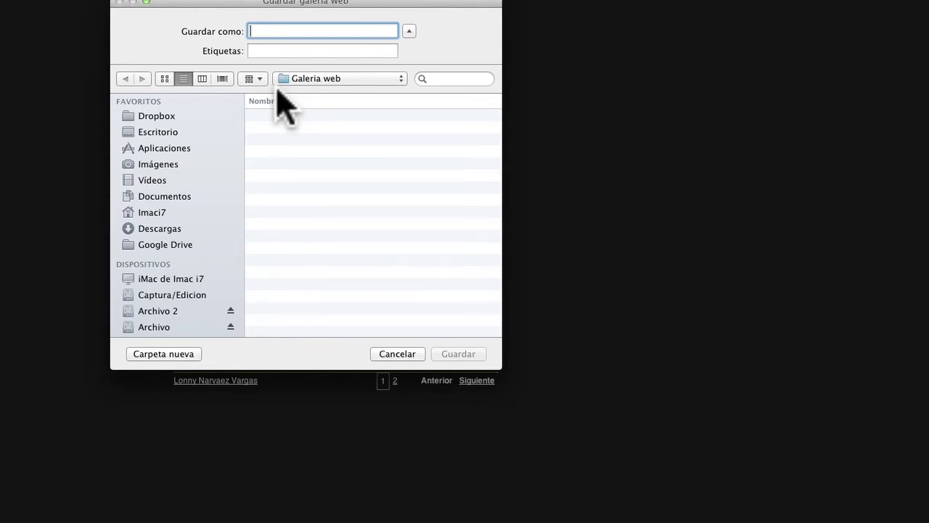
text(P)
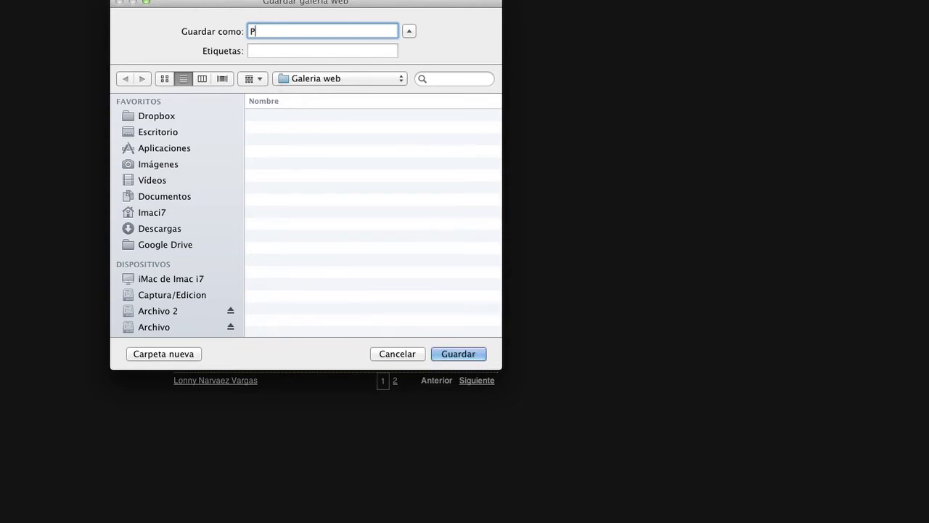
text(rueba )
text(g)
text(aleria )
text(wen)
key(BackSpace)
text(b)
click(446, 354)
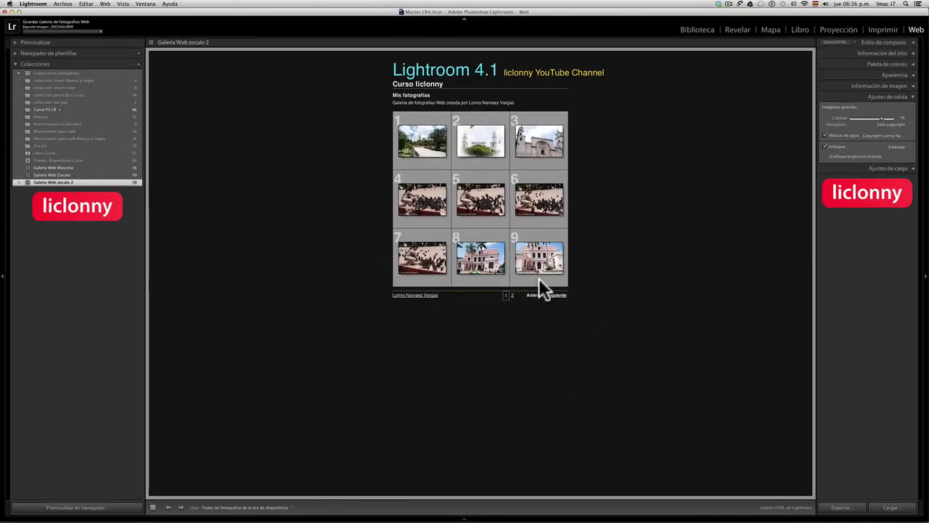
key(shift+super)
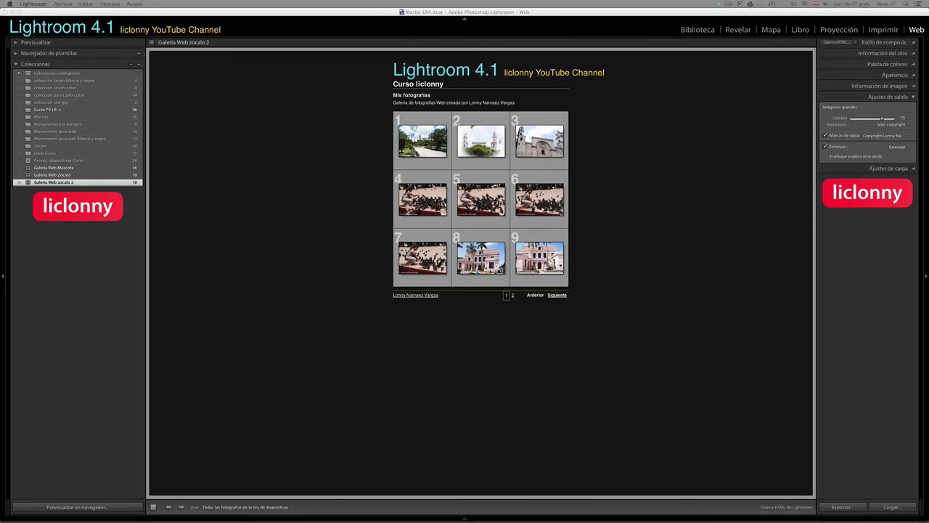
Expand the exported 'Prueba galeria web' folder, preview its index.html in the browser, then close it.
drag(518, 94, 501, 121)
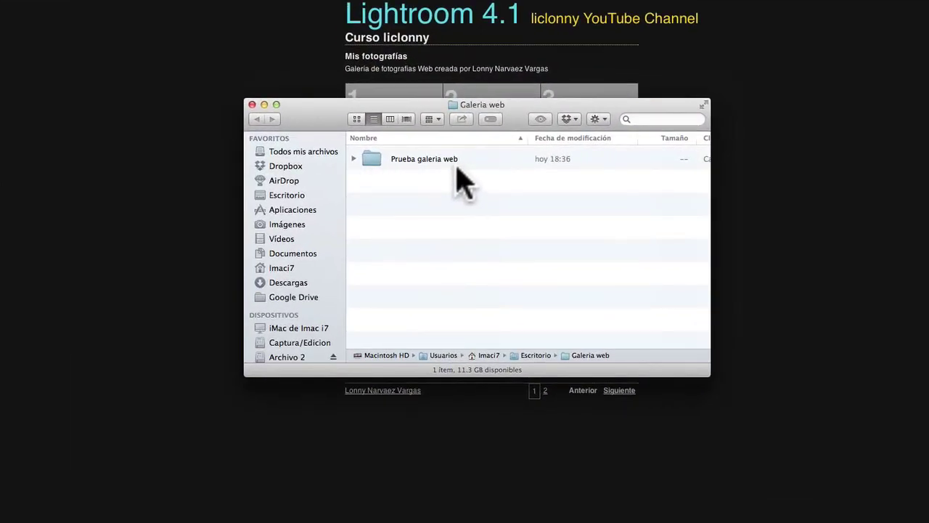
click(354, 158)
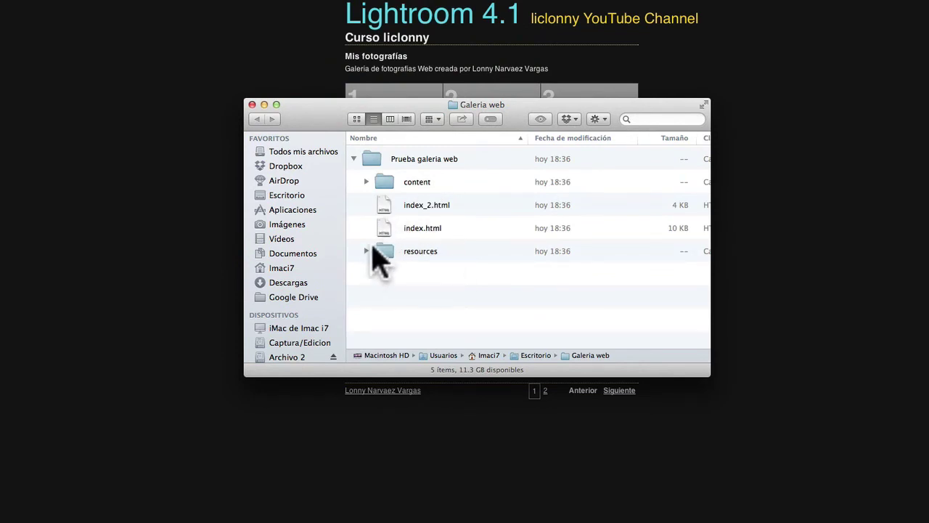
click(386, 232)
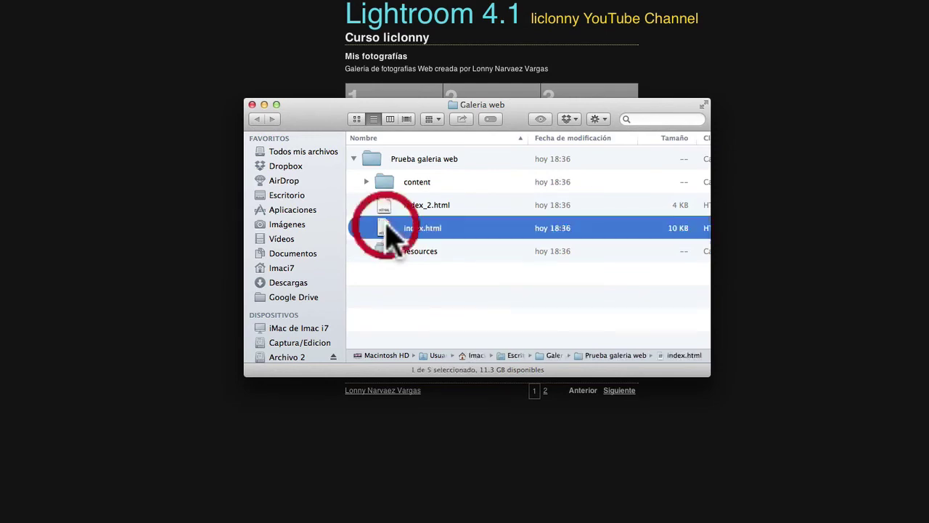
double_click(449, 228)
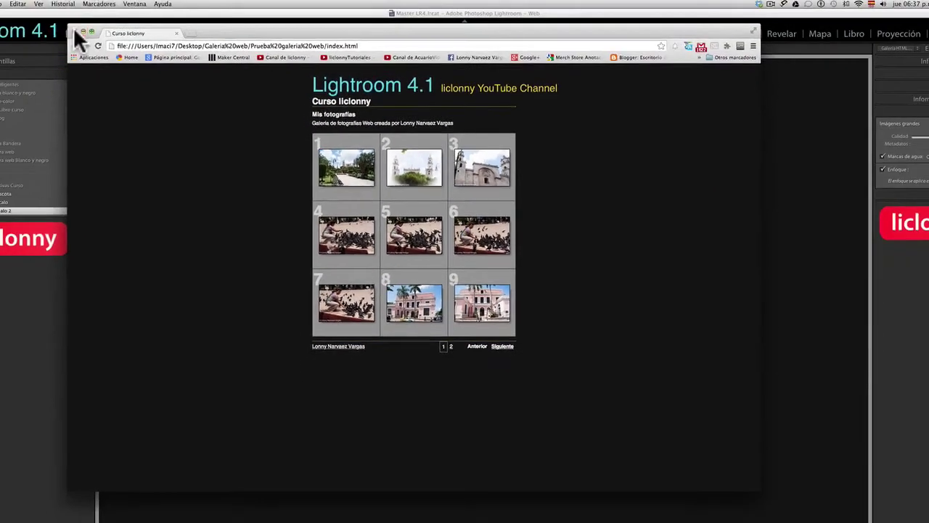
click(73, 27)
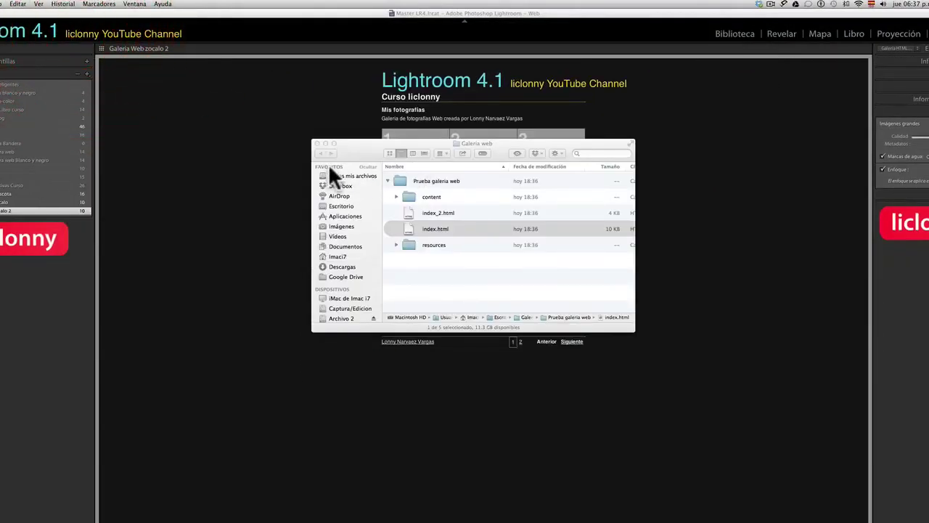
Collapse 'Prueba galeria web' and check its Get Info size: 4.1 MB, 52 items.
click(386, 180)
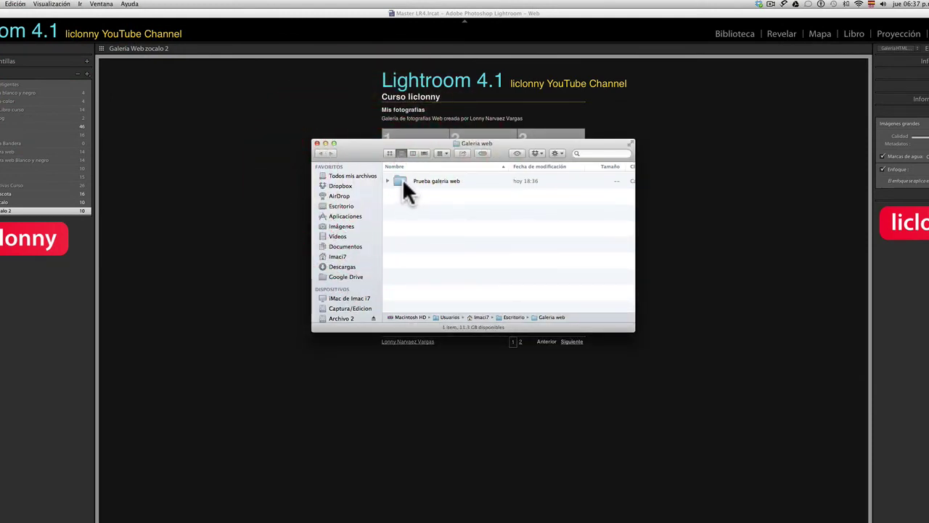
click(402, 178)
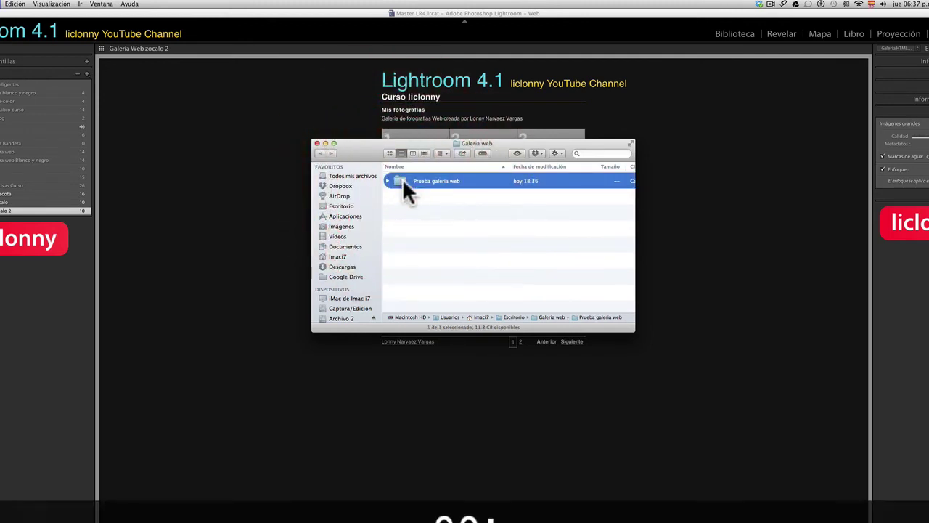
key(super+i)
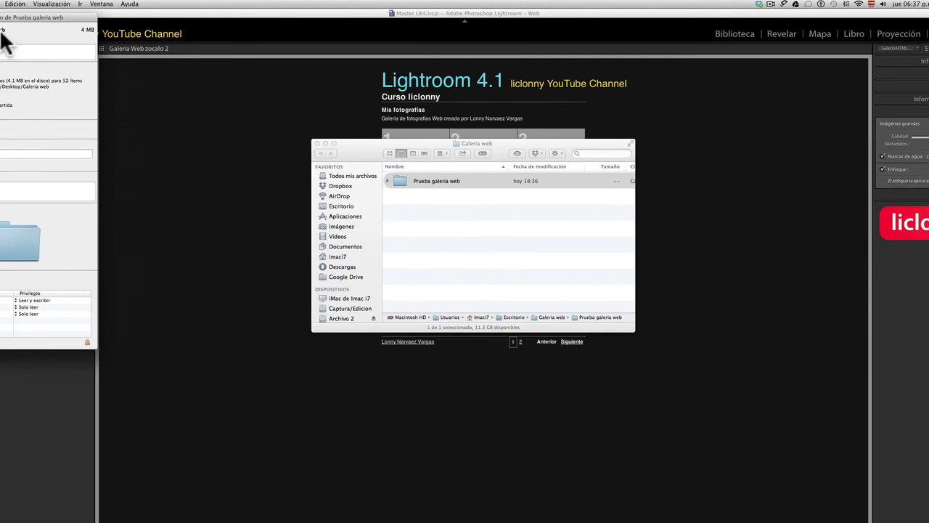
mouse_move(13, 16)
mouse_down()
mouse_move(482, 159)
mouse_move(618, 148)
mouse_up()
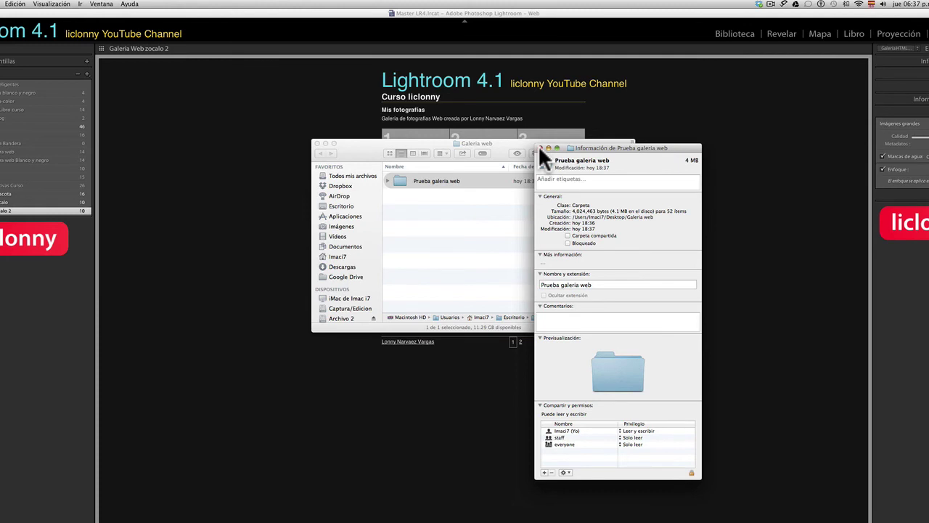
click(539, 147)
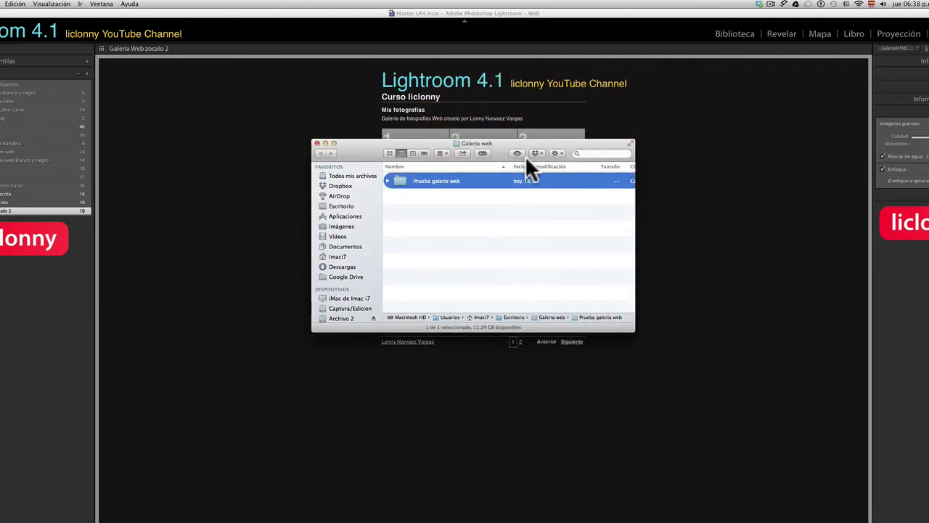
Compress 'Prueba galeria web' into a 3.9 MB 'Prueba galeria web.zip' and select it.
right_click(396, 178)
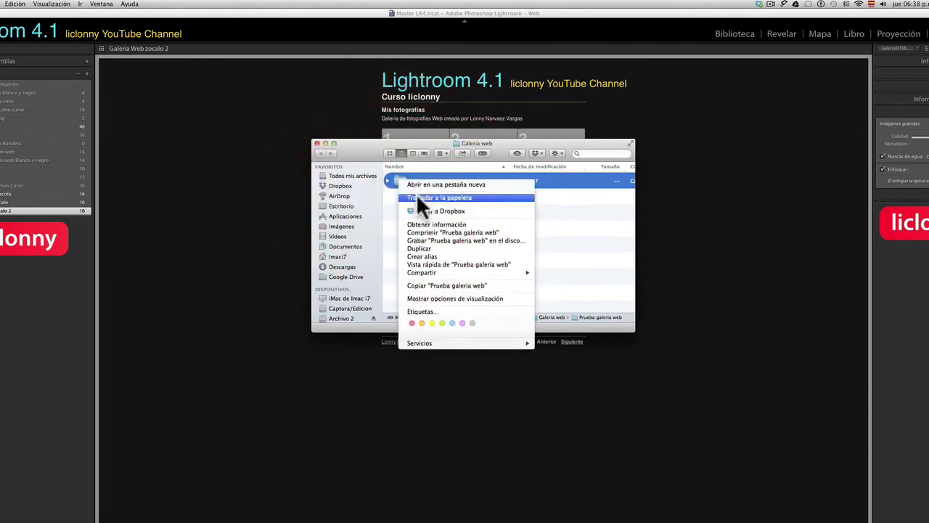
click(476, 232)
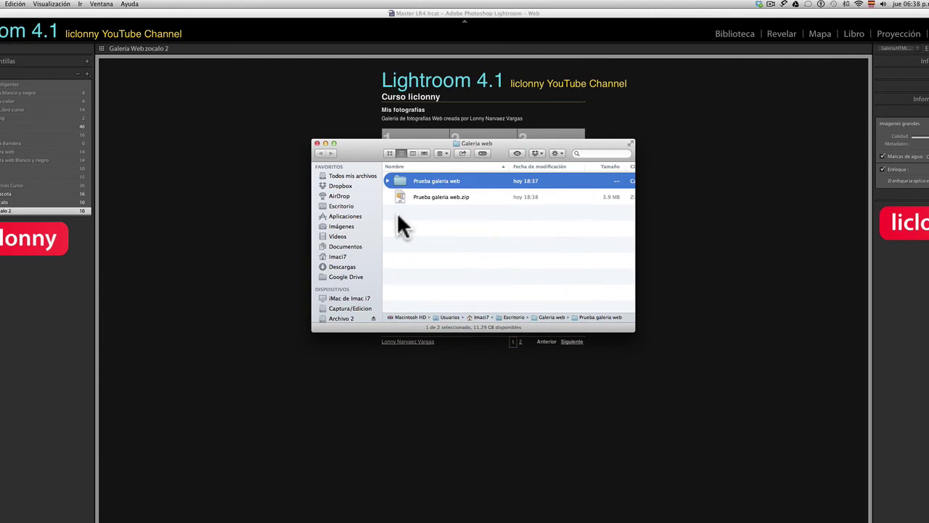
click(400, 198)
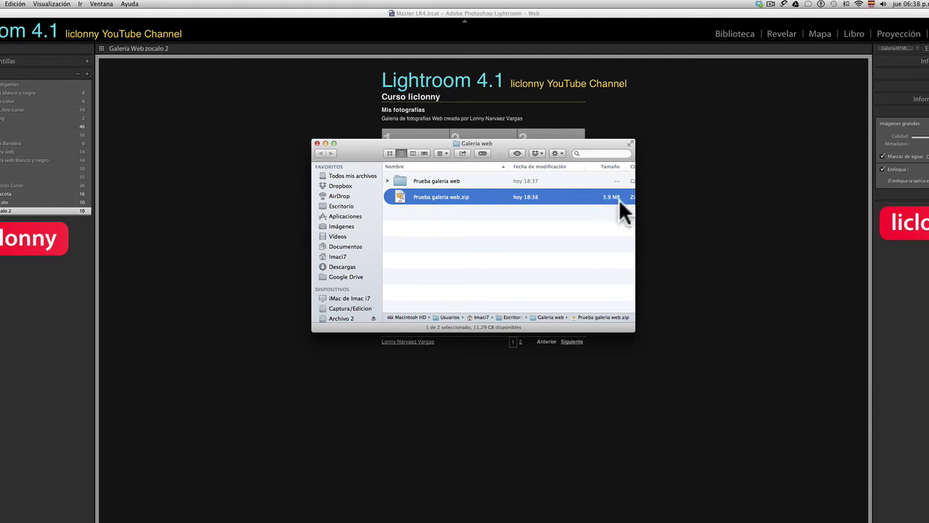
click(400, 193)
Extract both zip items in WinZip into Galeria web, replacing existing items for all.
double_click(401, 200)
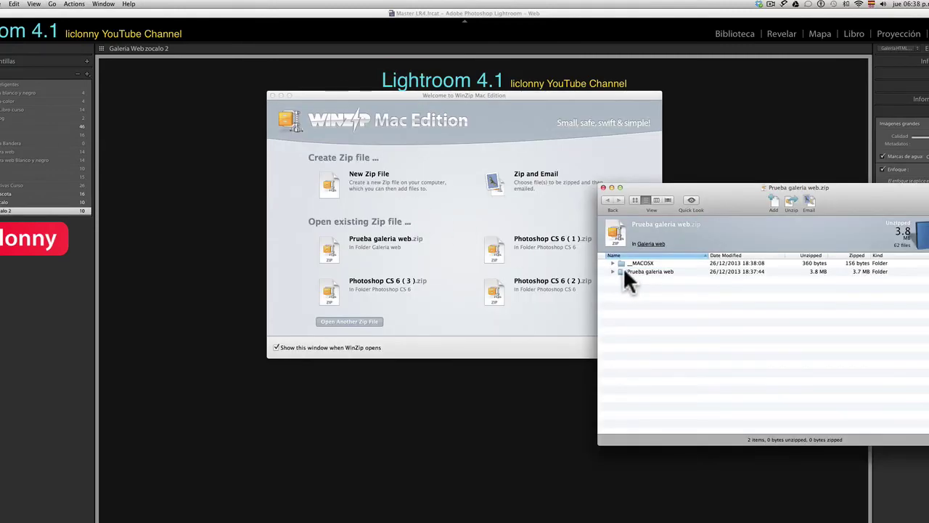
drag(607, 266, 615, 276)
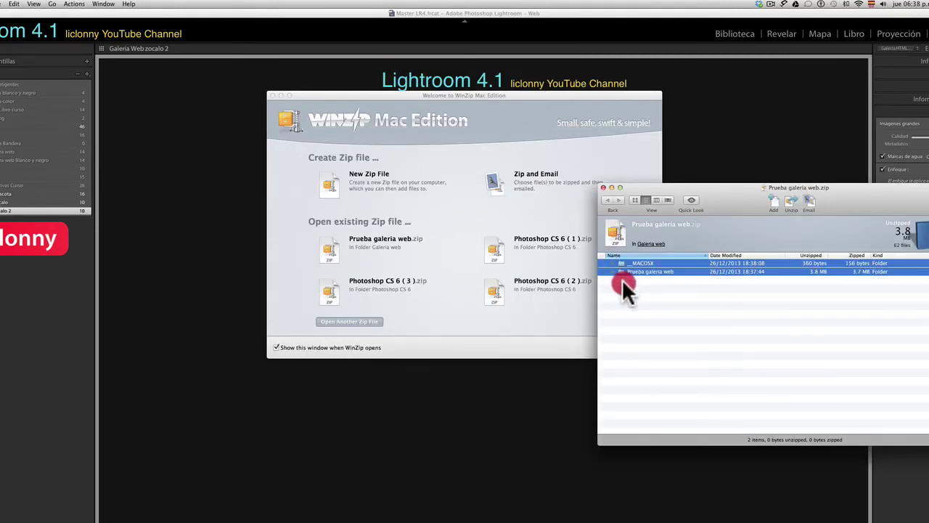
click(271, 95)
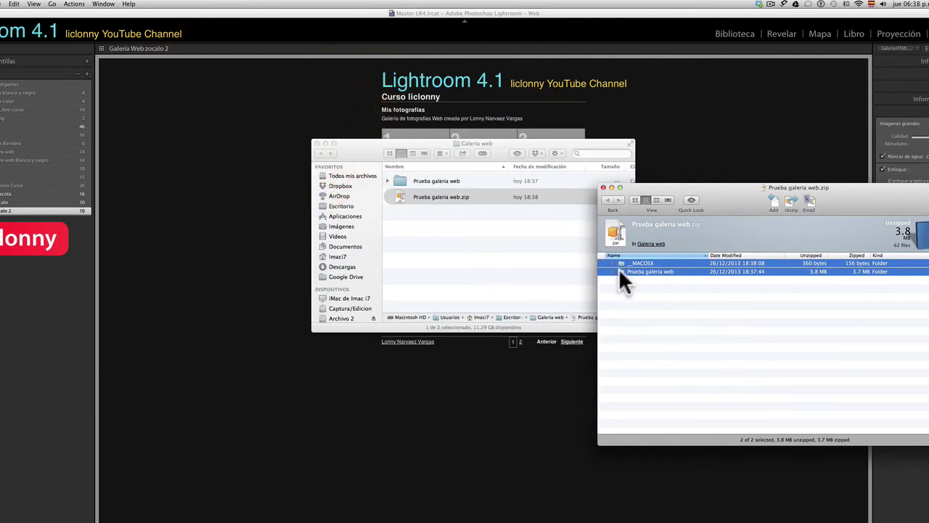
drag(620, 270, 445, 242)
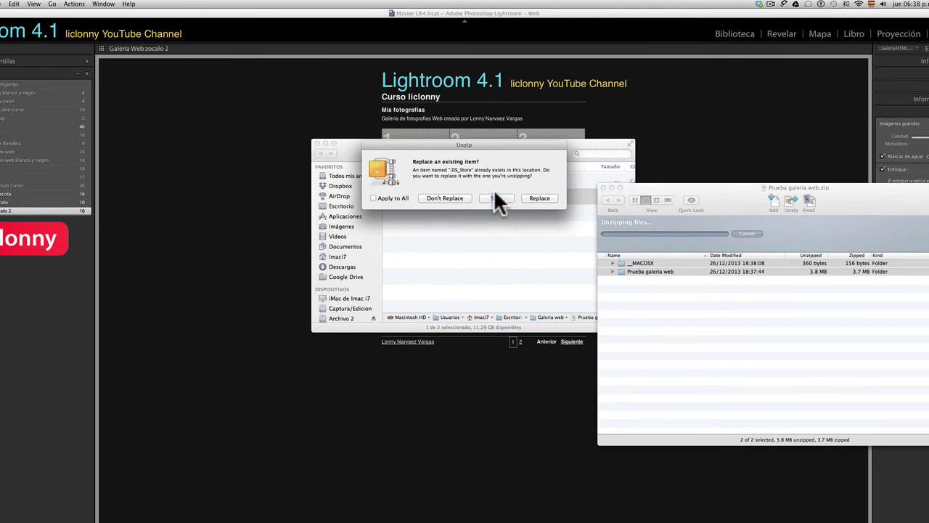
click(381, 199)
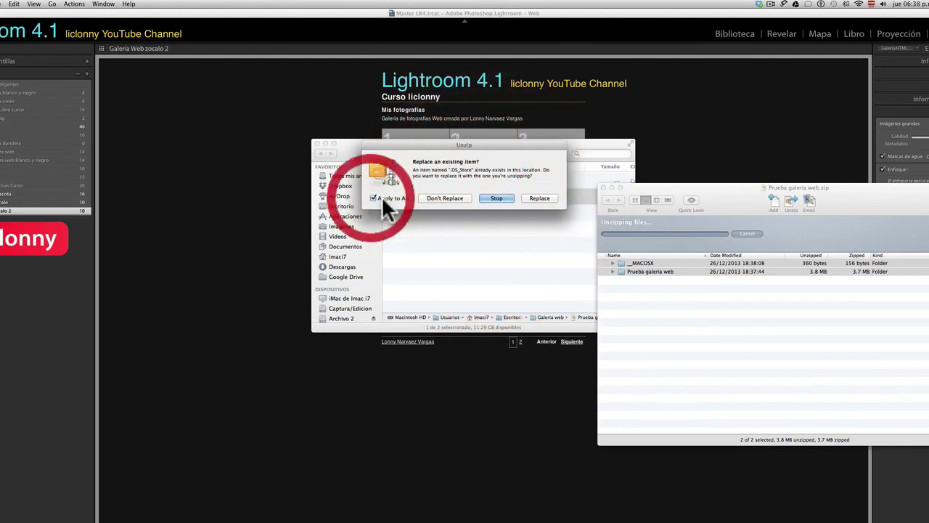
click(530, 198)
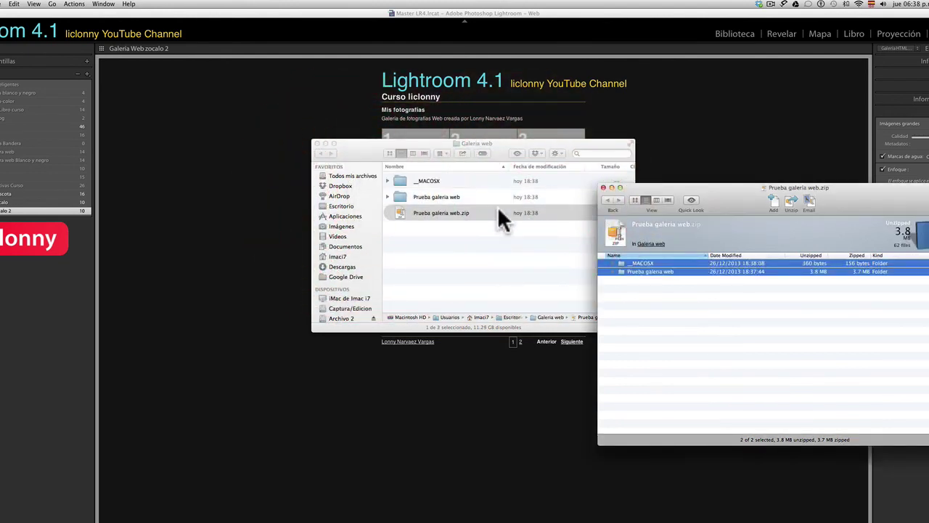
click(603, 188)
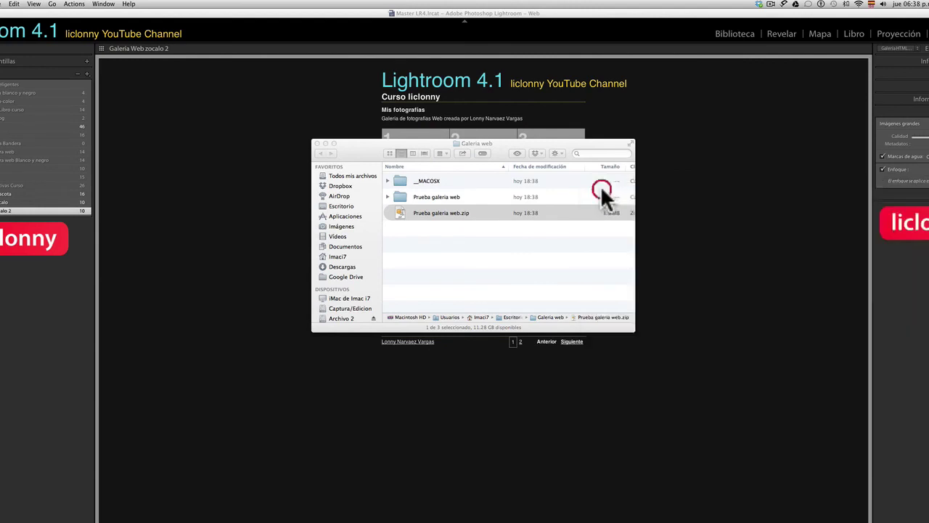
Open the unzipped gallery's index.html in Chrome, view photo 2 large and page forward twice.
double_click(399, 194)
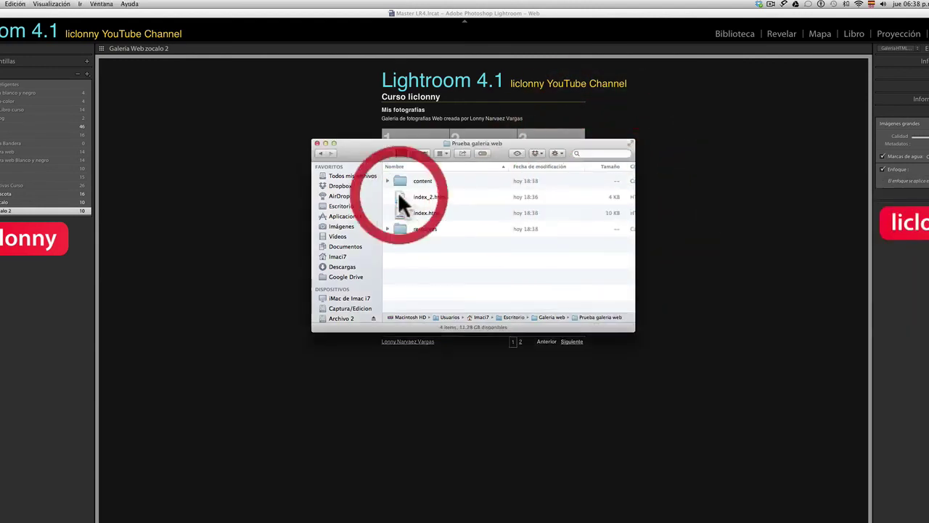
double_click(435, 213)
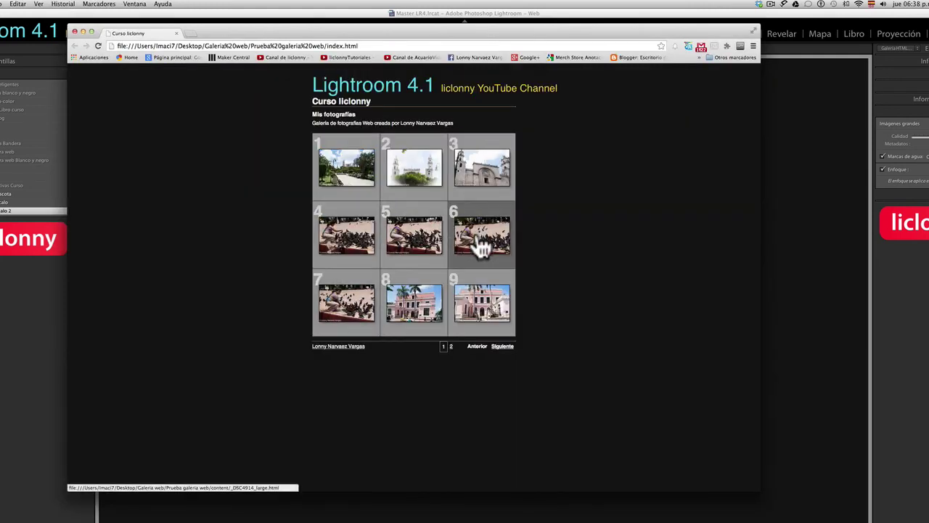
click(410, 178)
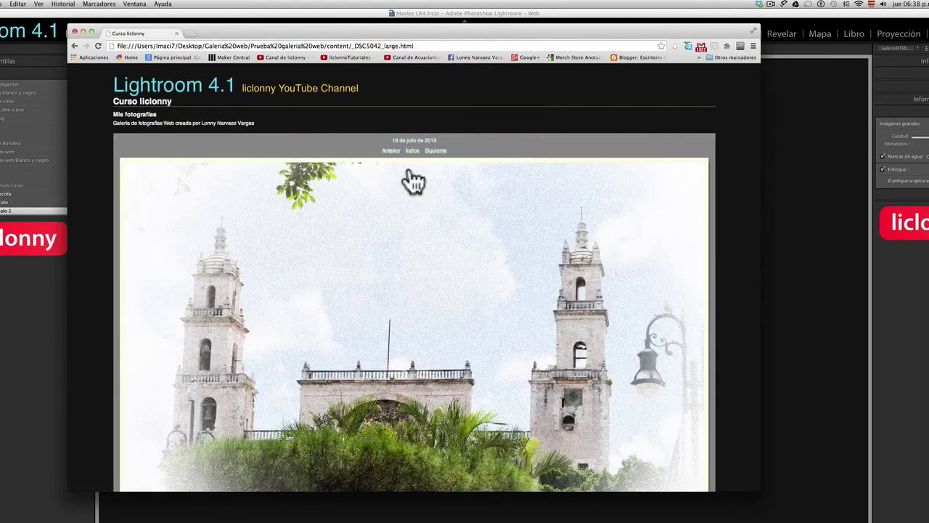
click(436, 151)
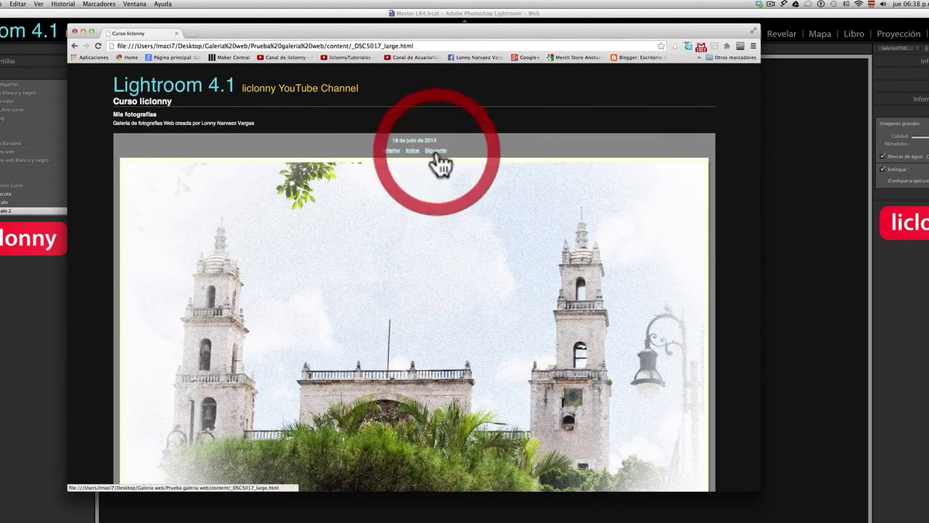
click(434, 151)
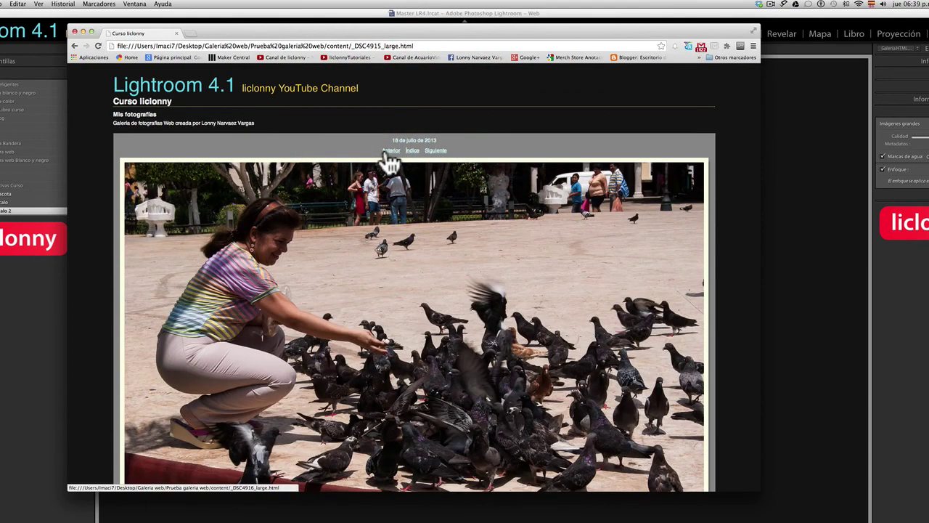
Close the Chrome gallery preview and the Finder folder window.
click(74, 32)
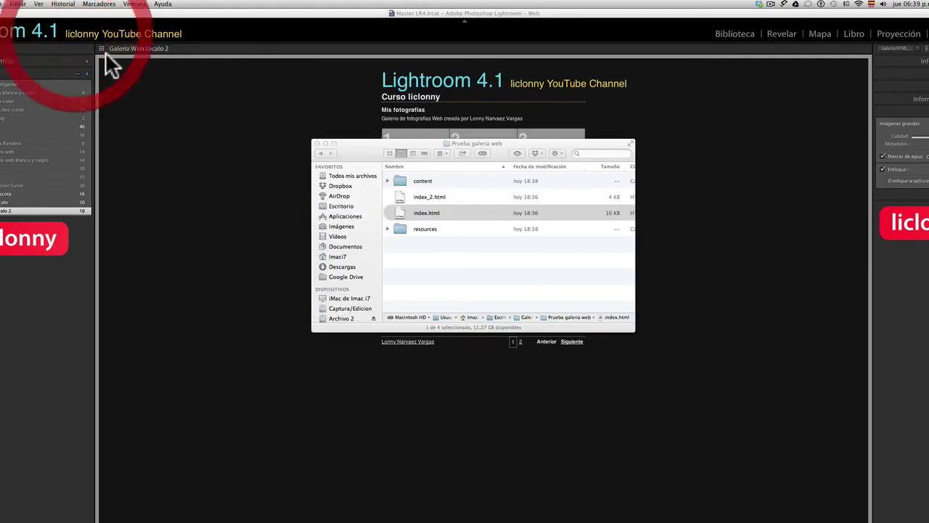
click(317, 143)
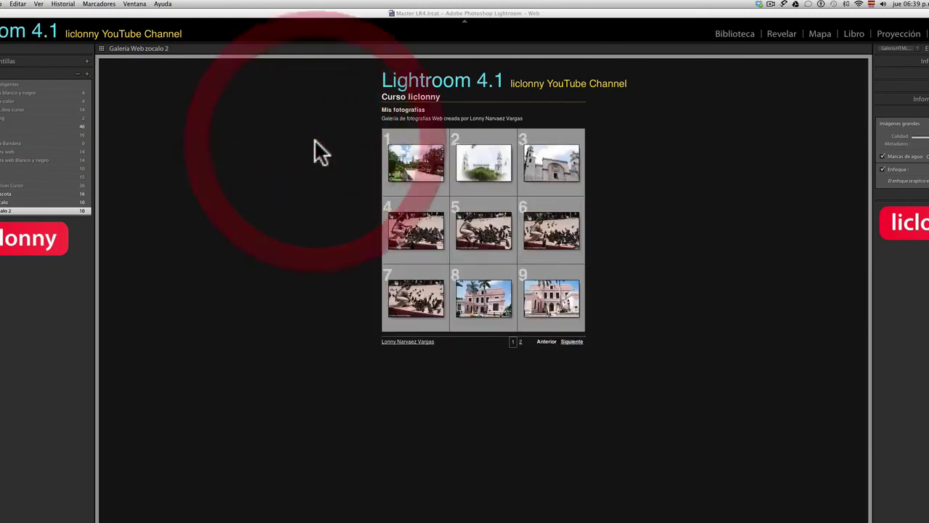